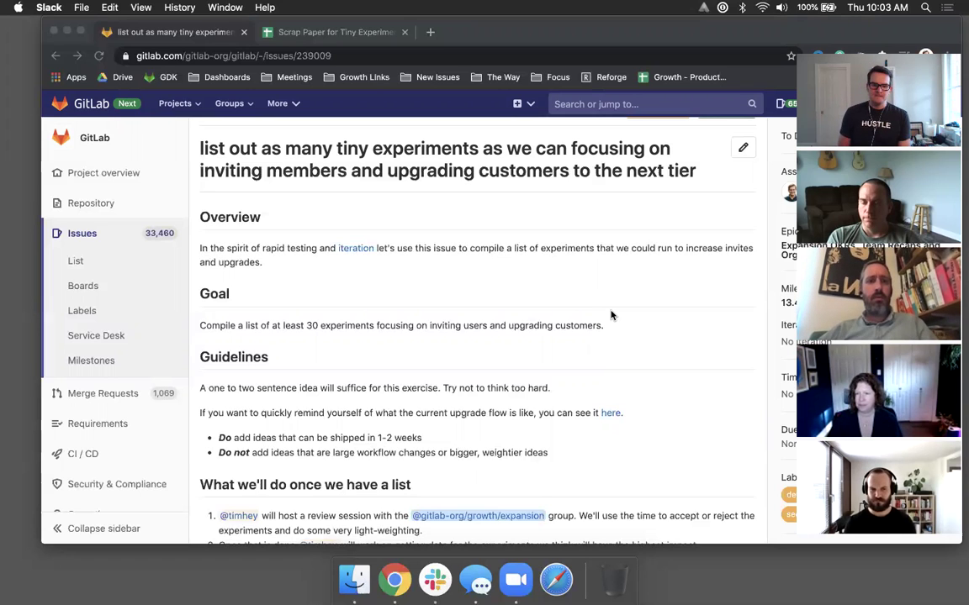
- Review the issue's goal, guidelines and the list of experiment ideas for inviting members
scroll(611, 319, down, 1)
scroll(611, 322, down, 2)
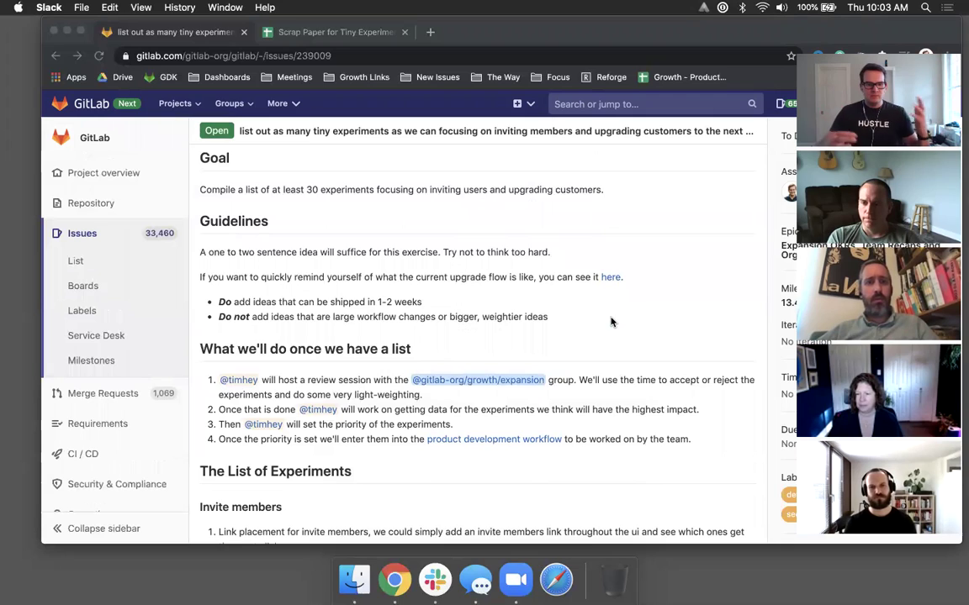
scroll(611, 322, down, 3)
scroll(612, 322, down, 5)
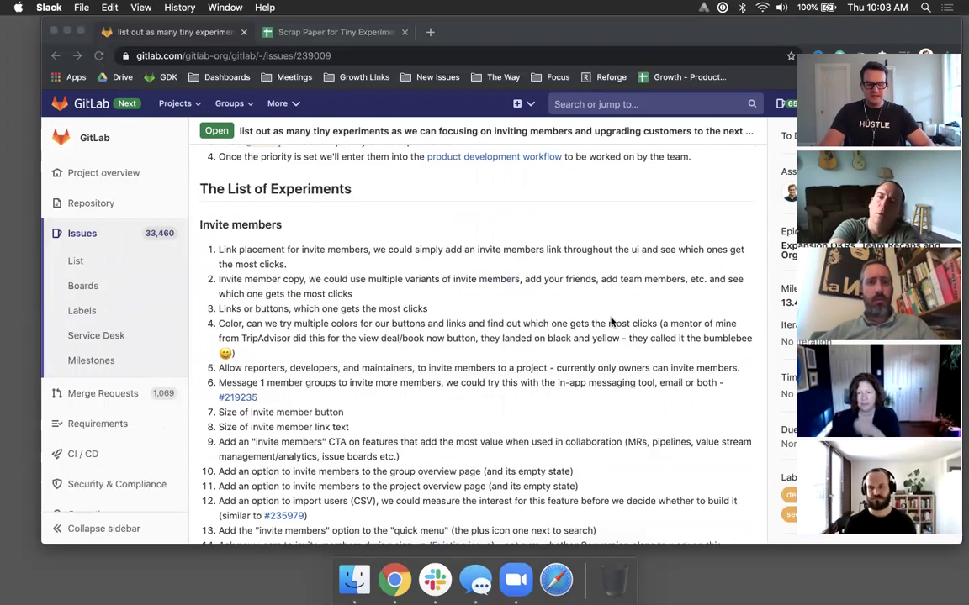
scroll(611, 322, up, 1)
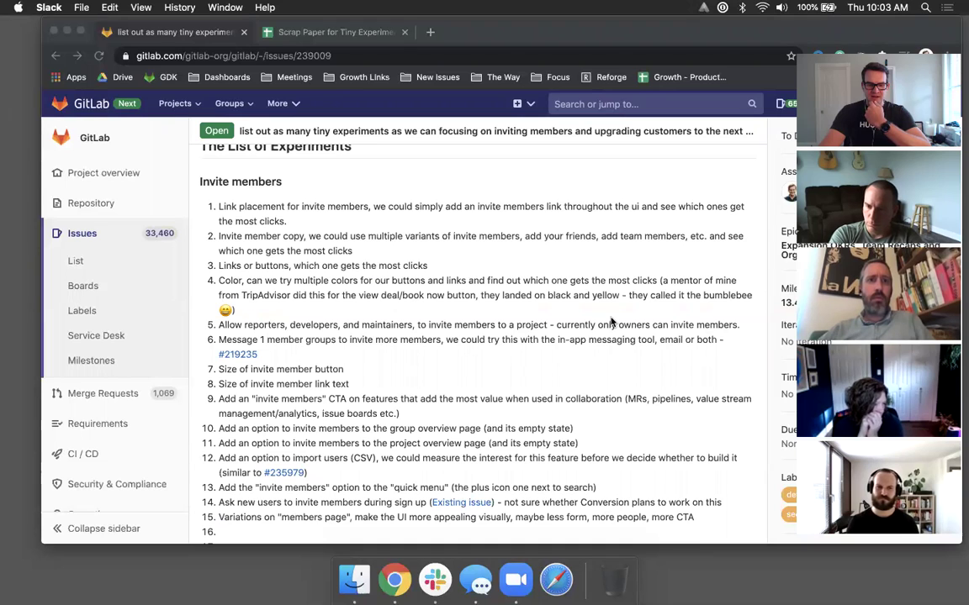
scroll(611, 322, down, 1)
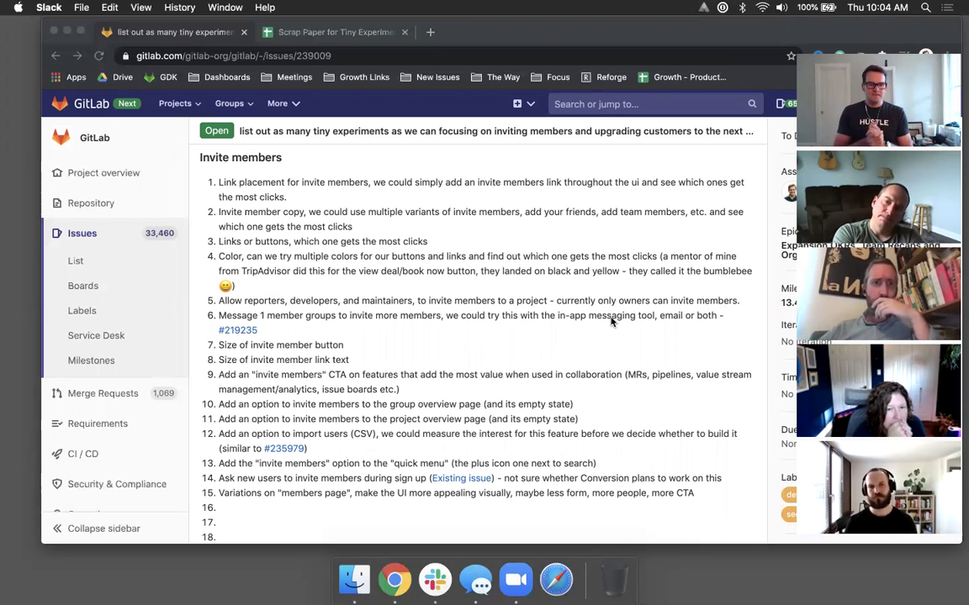
- Switch to the Scrap Paper for Tiny Experiments spreadsheet and select its full web address
click(320, 35)
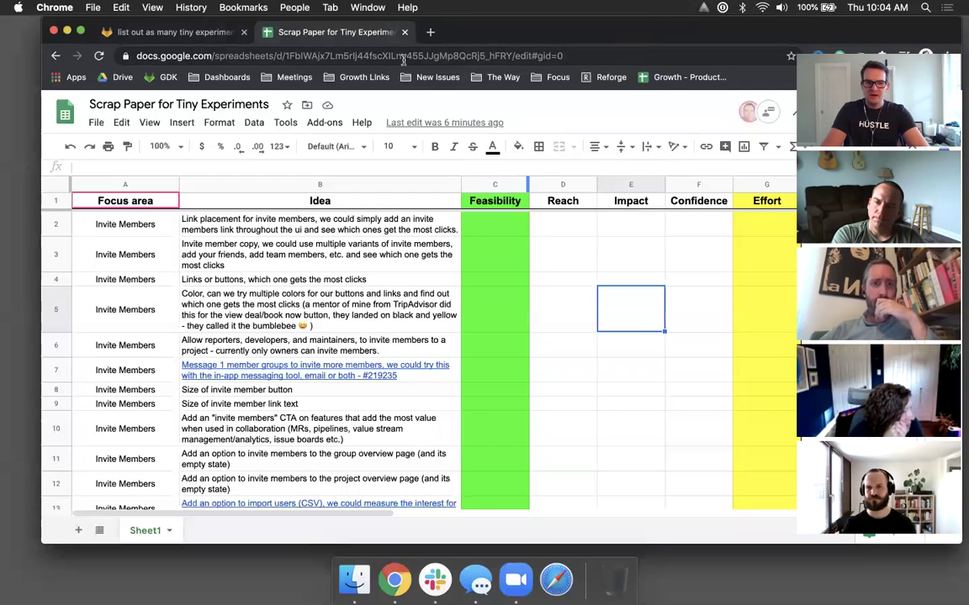
click(311, 54)
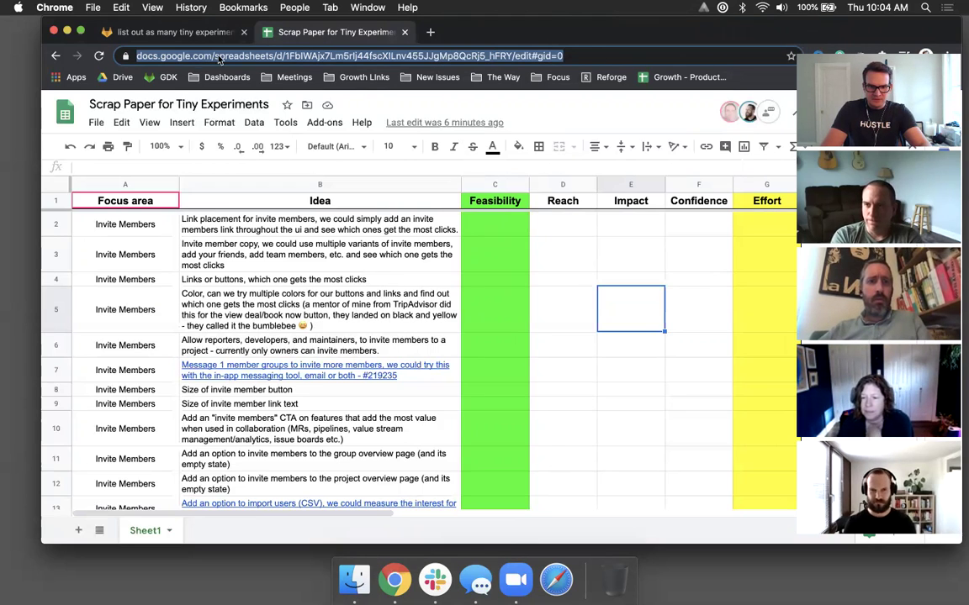
click(216, 55)
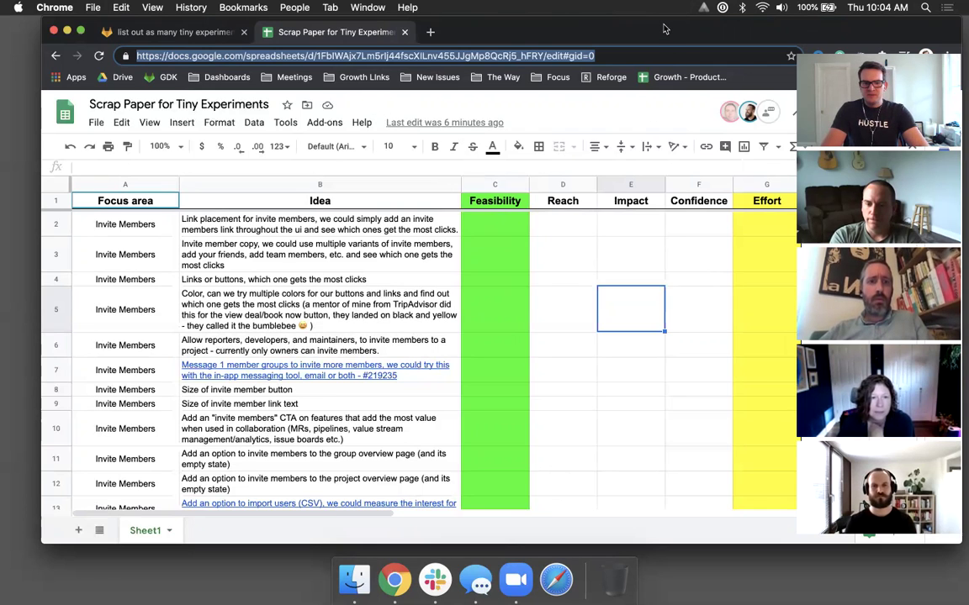
drag(663, 26, 640, 24)
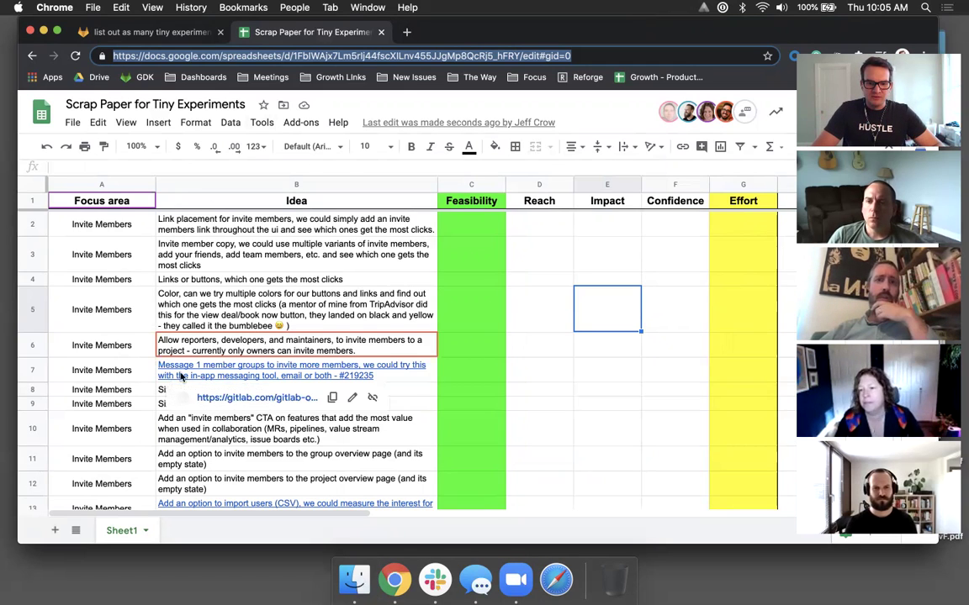
- Change the start of the first idea in B2 to "Link/button placement for invite members"
click(245, 244)
click(249, 228)
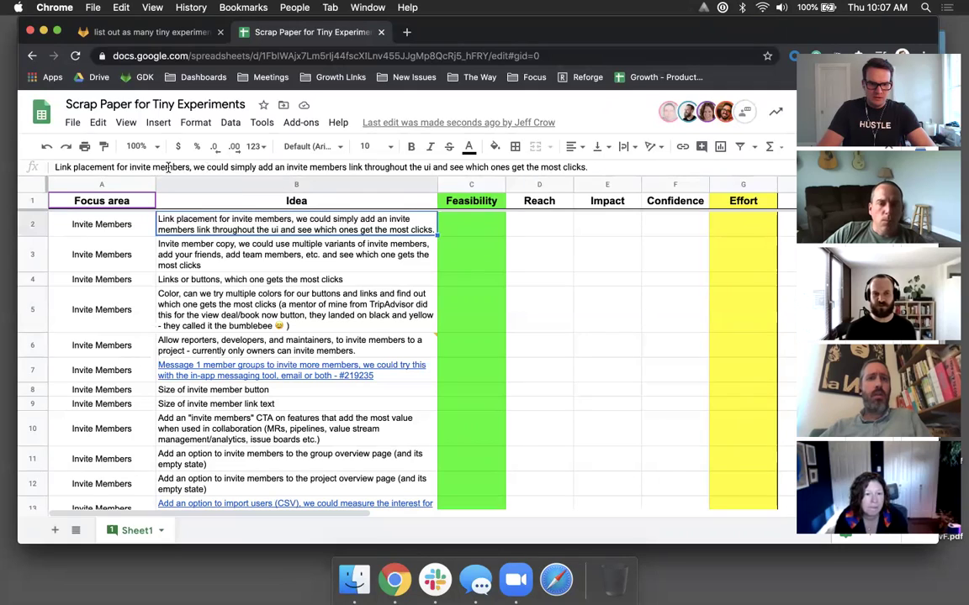
click(74, 167)
text(/button)
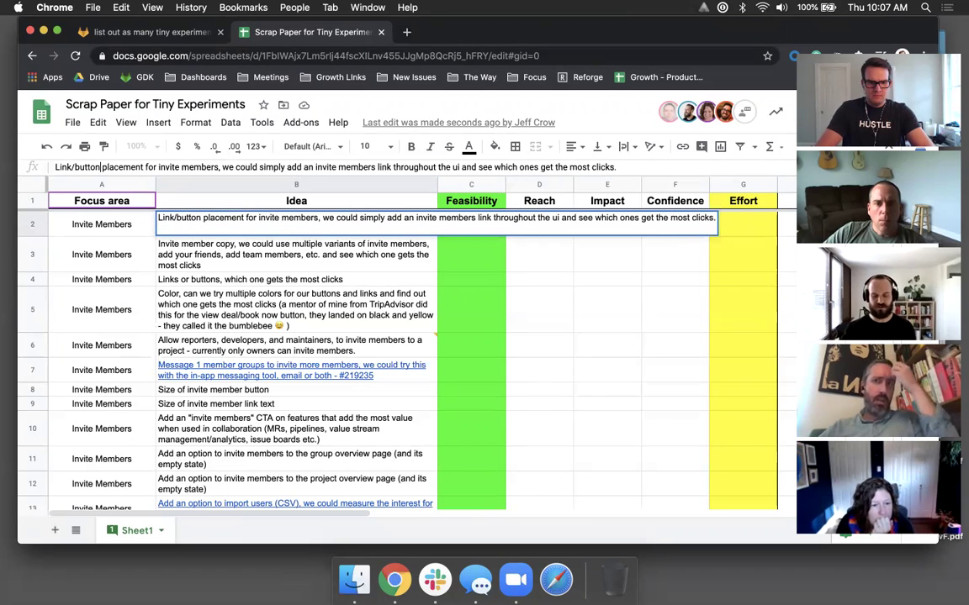
click(252, 279)
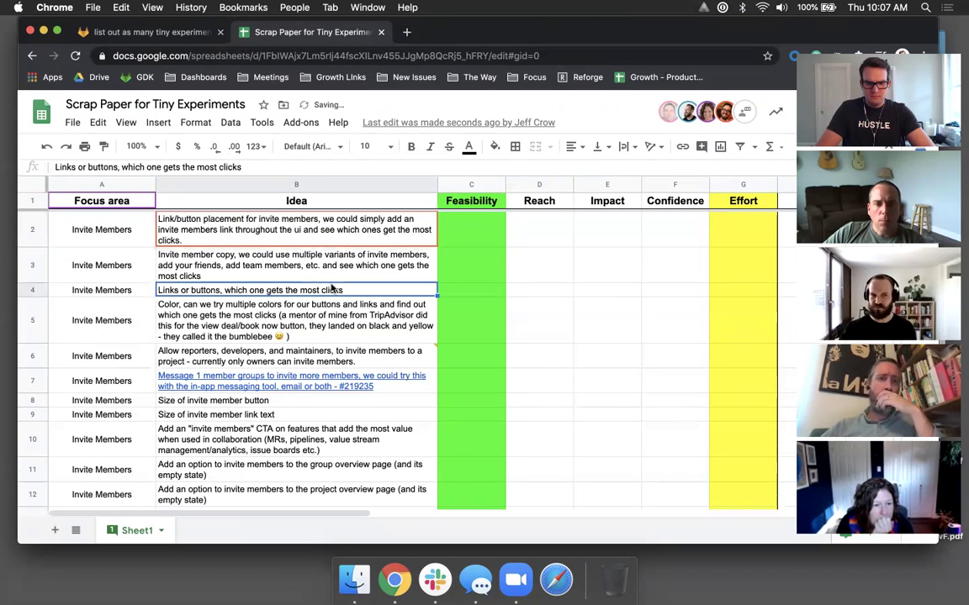
click(436, 228)
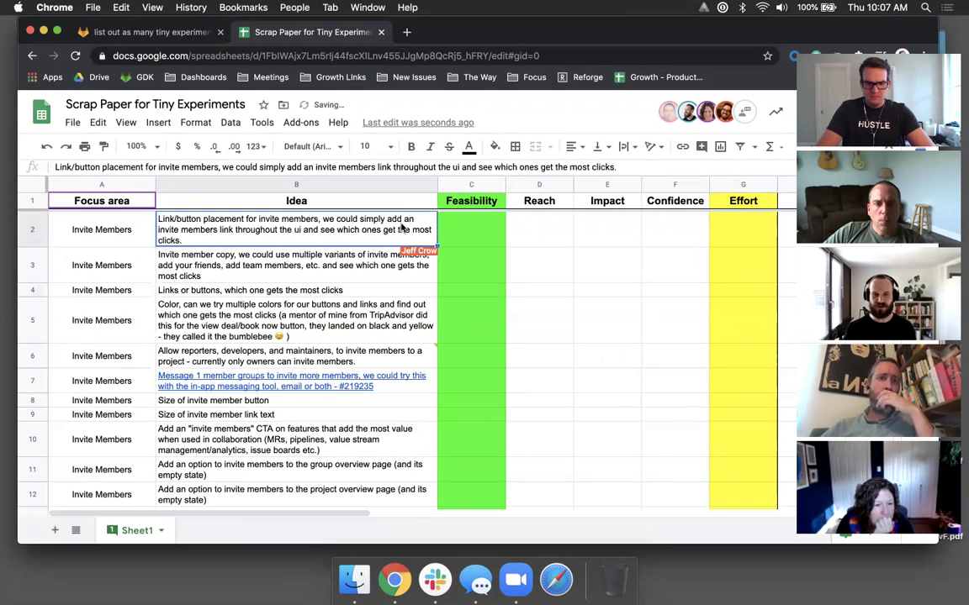
- Rename the Feasibility column header in C1 to "Feasible?"
click(483, 248)
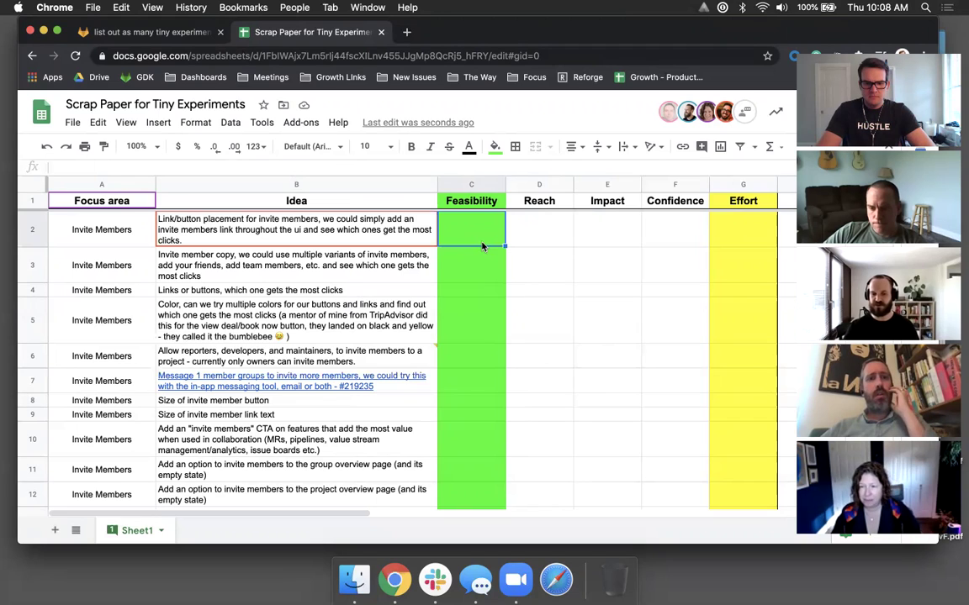
click(459, 202)
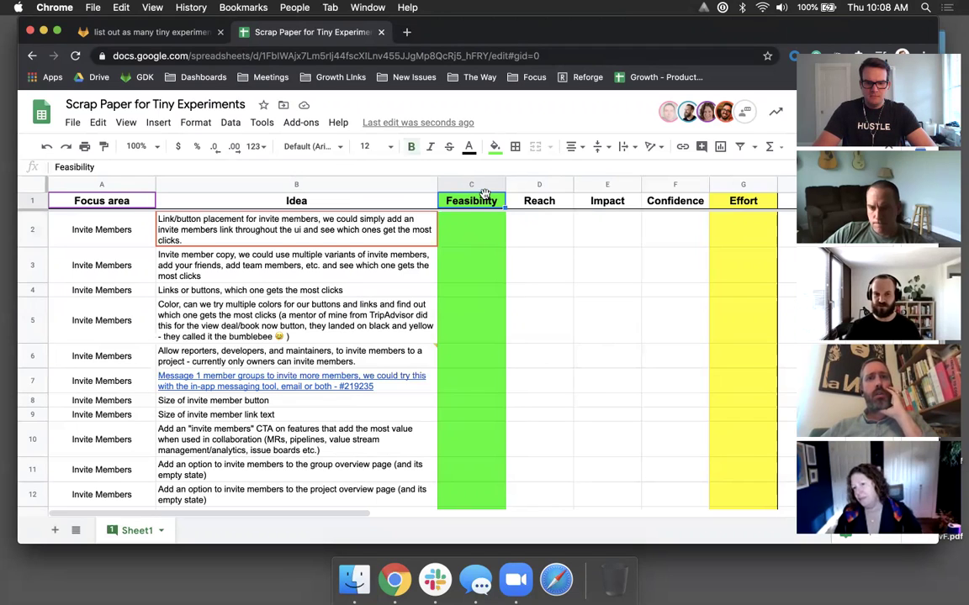
click(371, 166)
key(BackSpace)
key(BackSpace)
key(BackSpace)
key(BackSpace)
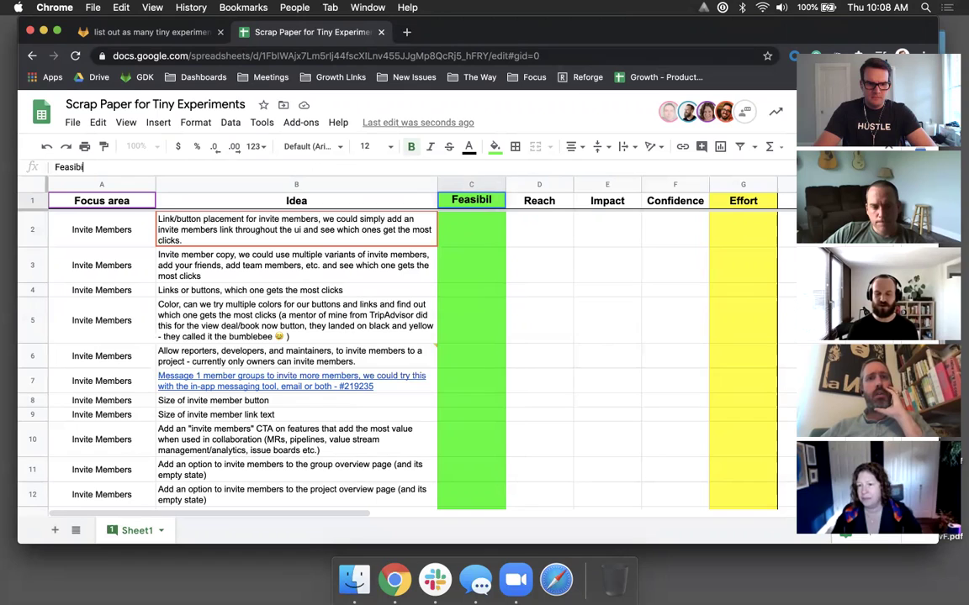
key(BackSpace)
text(le?)
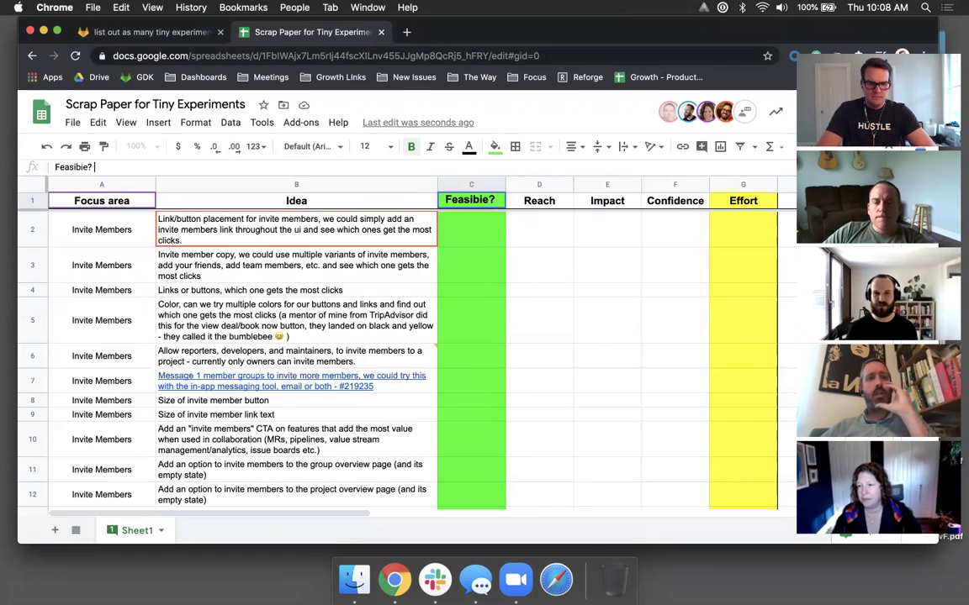
click(609, 281)
click(493, 204)
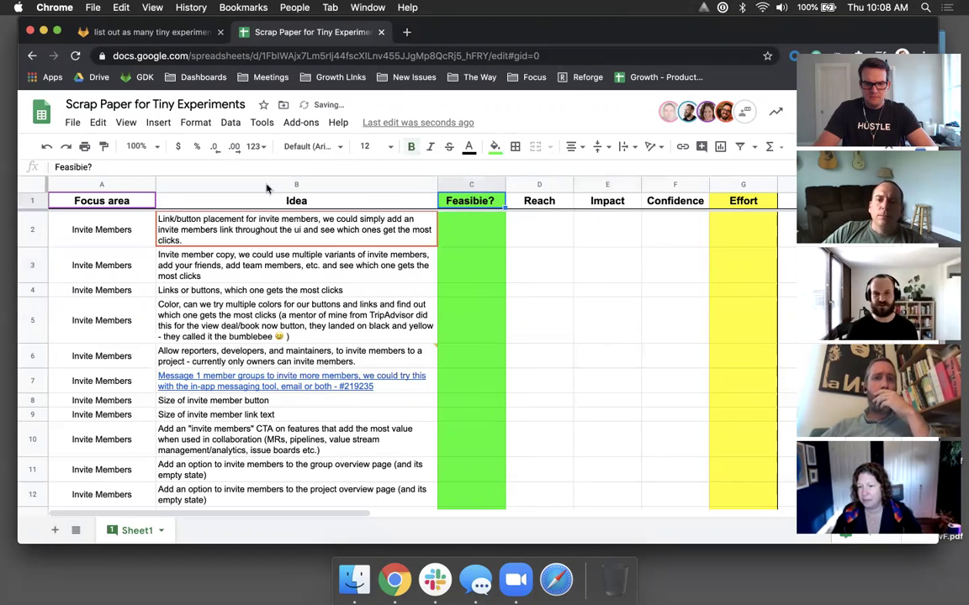
click(81, 168)
- Mark the link/button placement idea as feasible by entering "yes" in C2
click(475, 224)
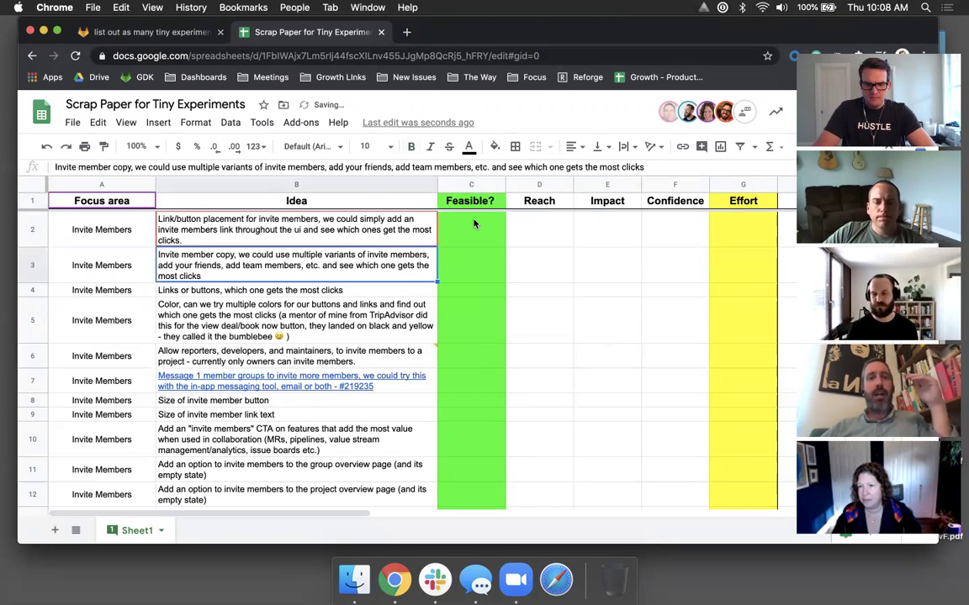
text(yes)
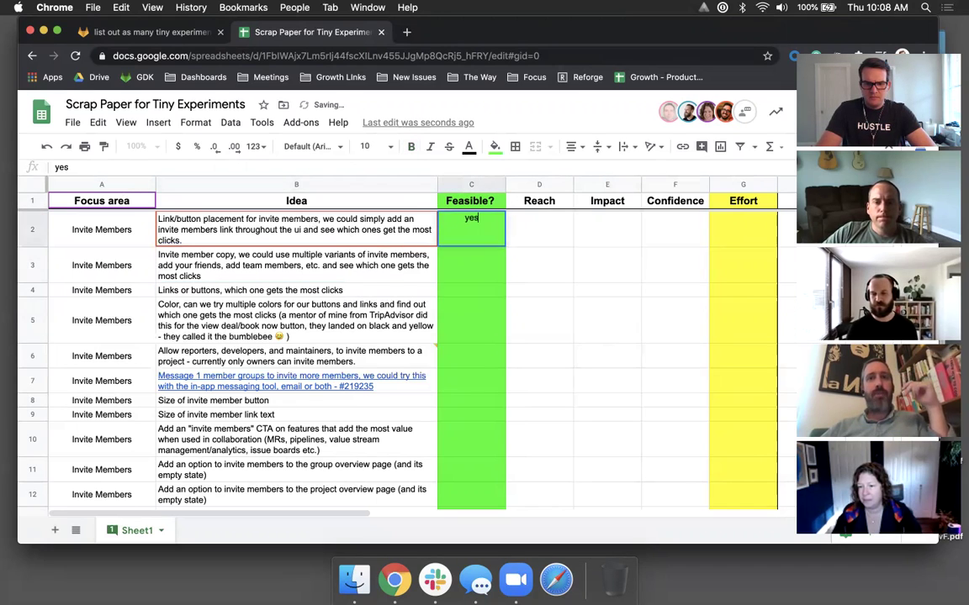
key(Return)
click(474, 229)
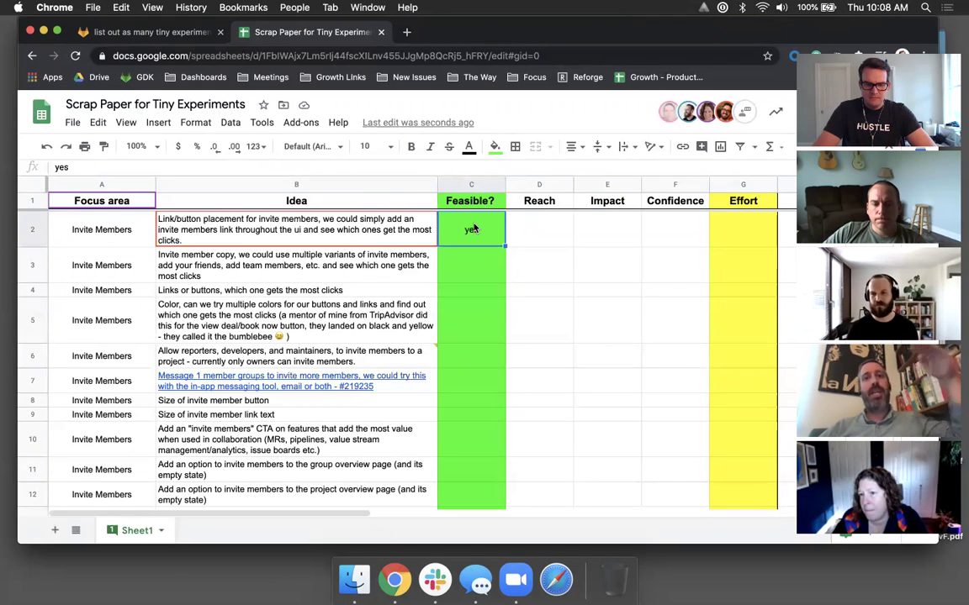
click(487, 267)
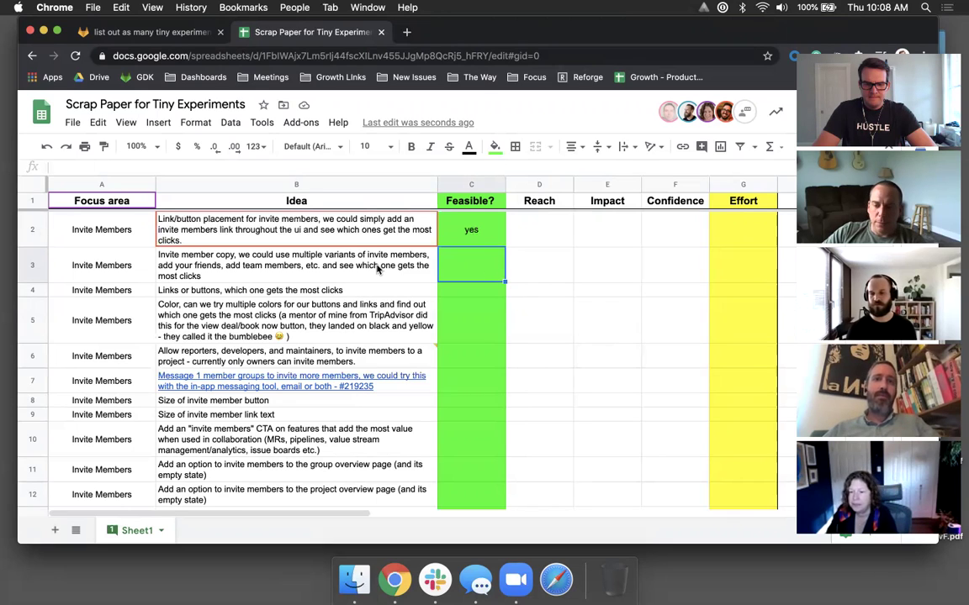
click(468, 236)
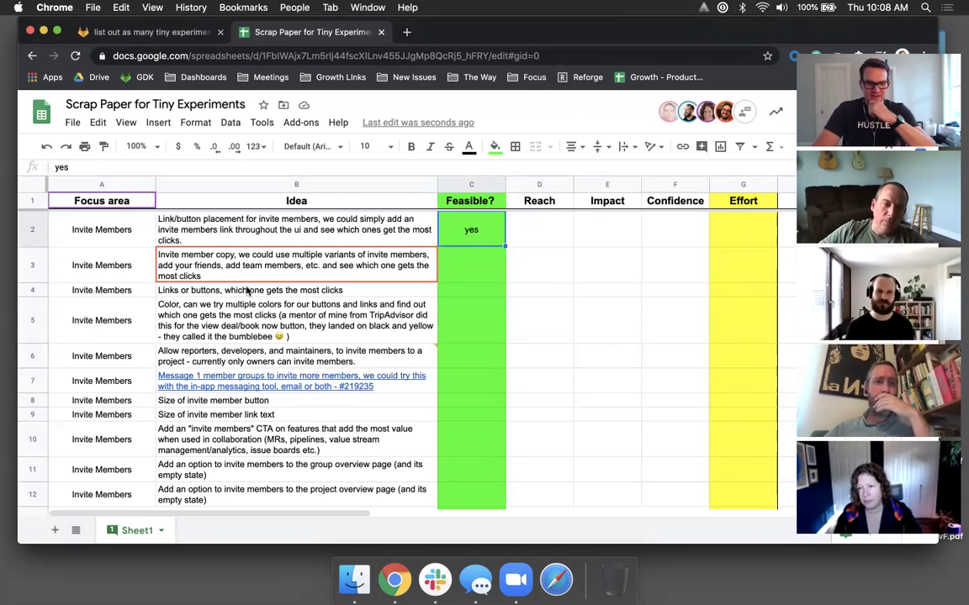
- Enter "yes if combined with the first one" as the feasibility of the invite member copy idea in C3
click(226, 259)
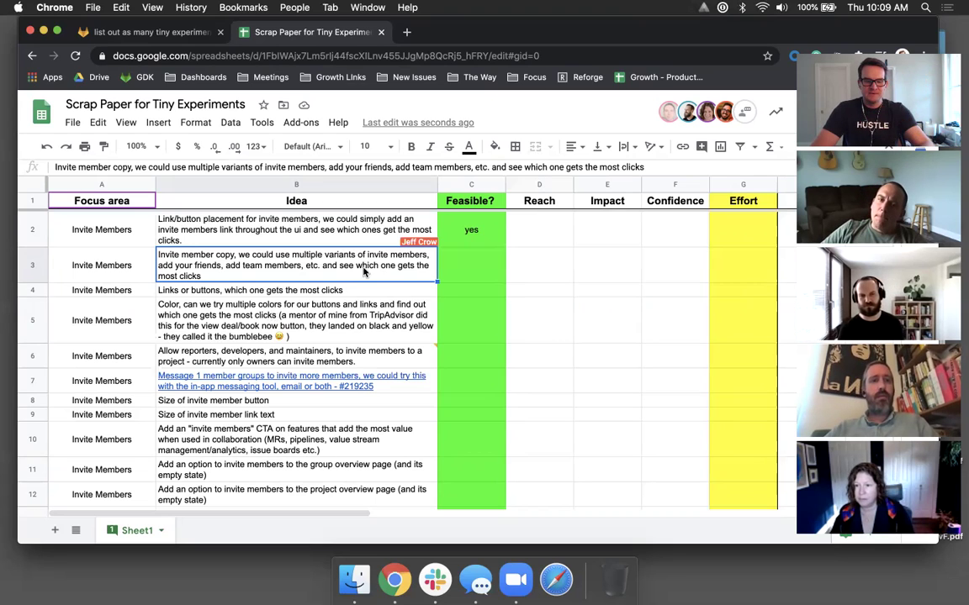
click(492, 262)
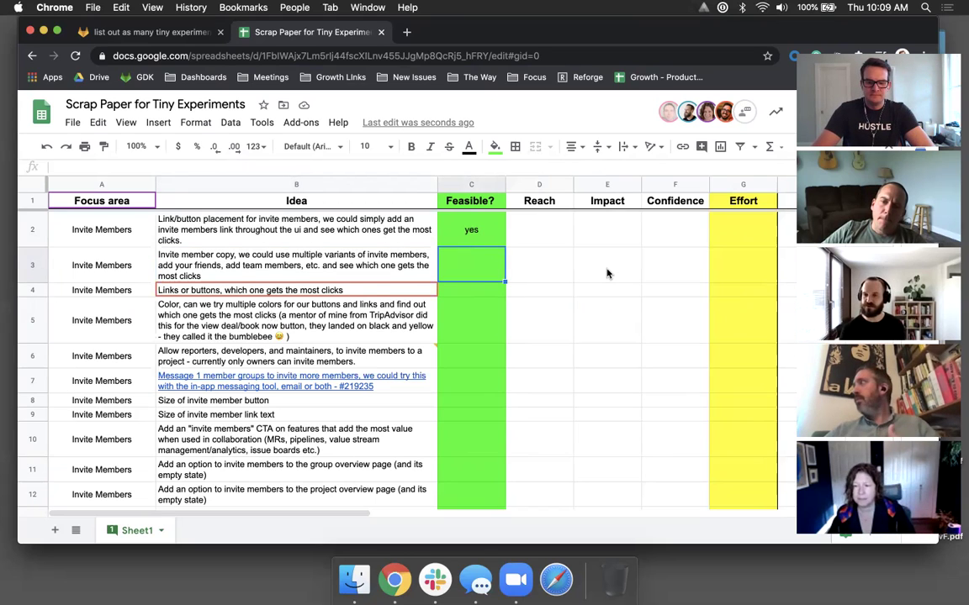
text(yes if combined)
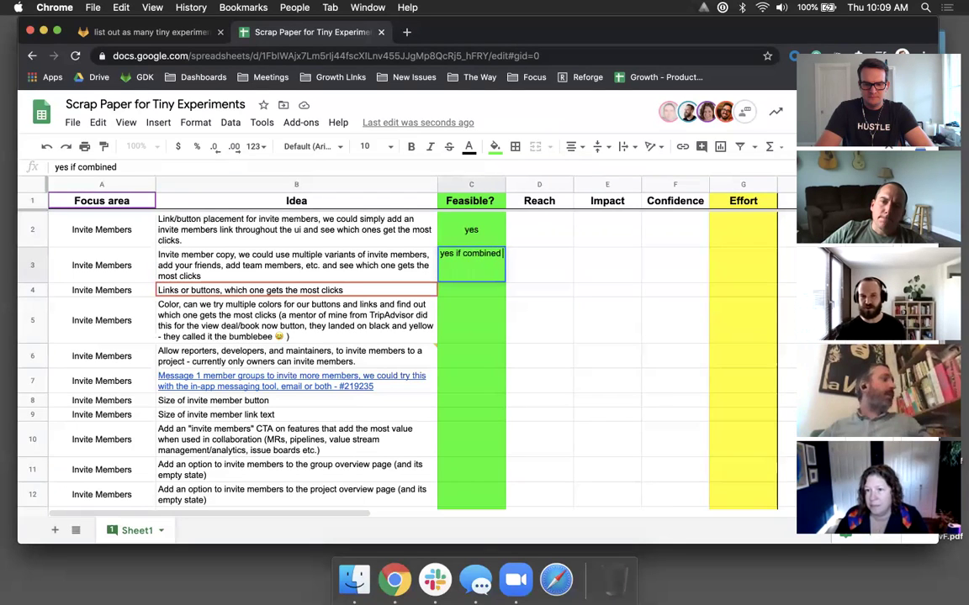
text( with the first one)
key(Return)
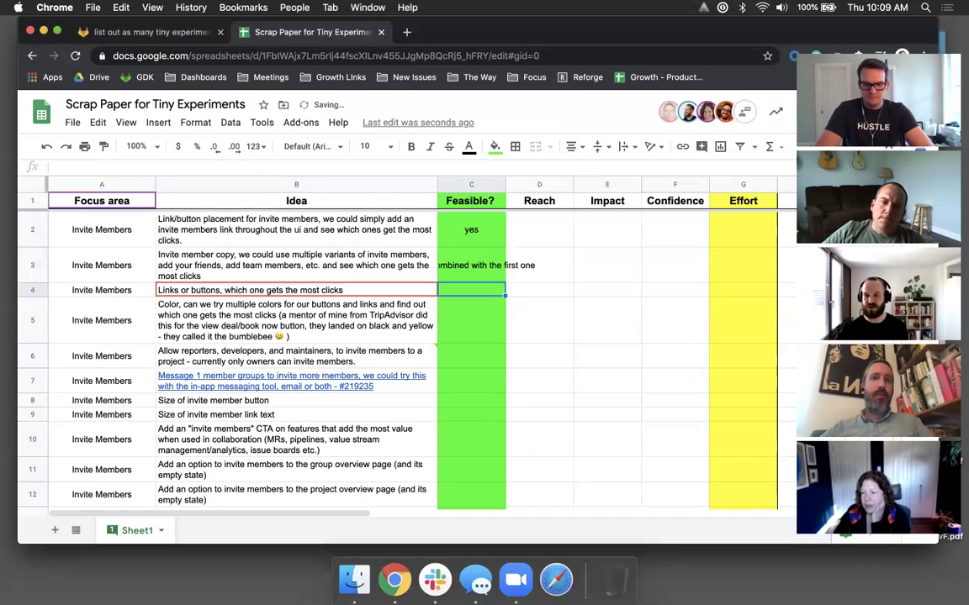
- Apply text wrapping to the whole Feasible? column
click(453, 183)
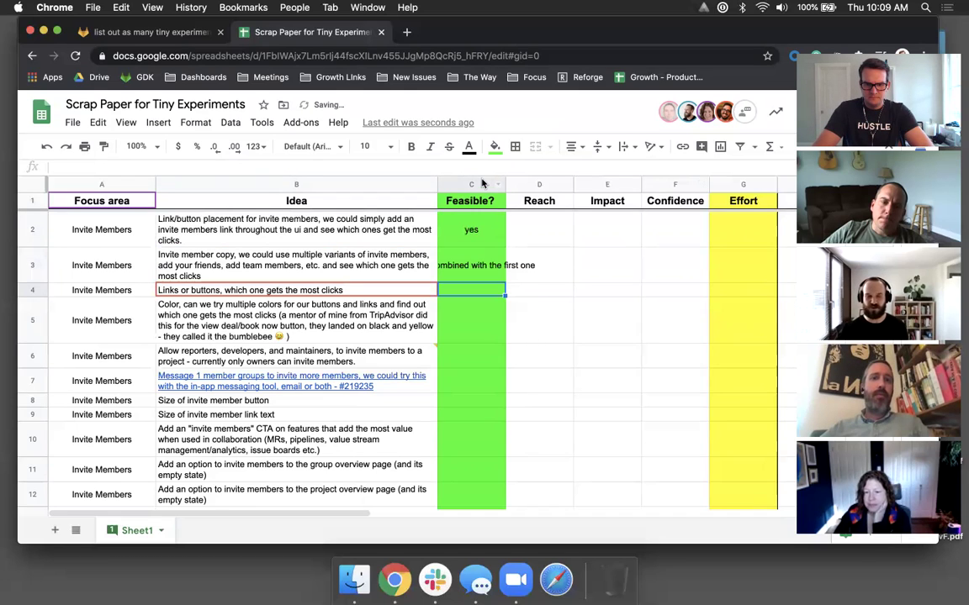
click(626, 147)
click(635, 166)
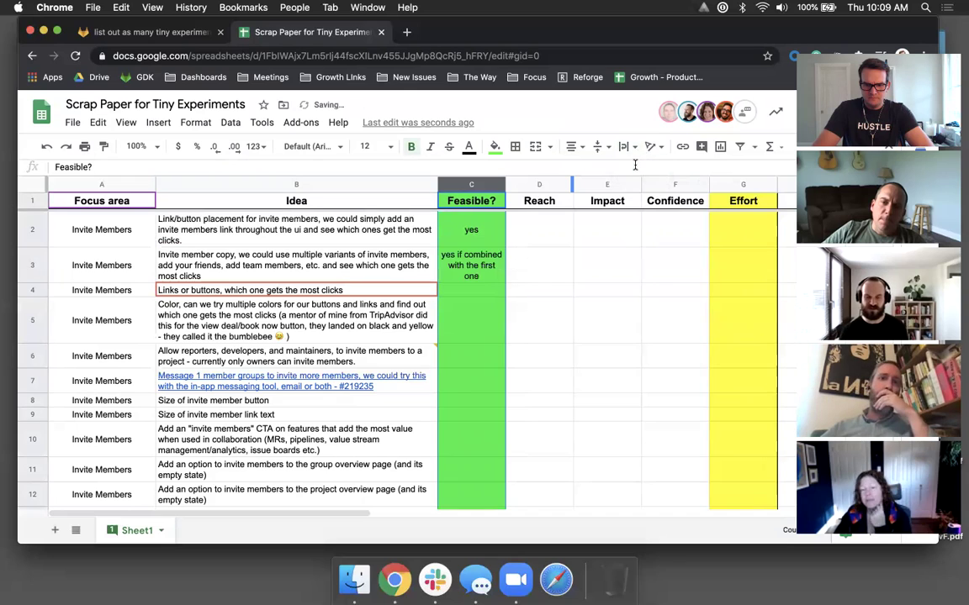
click(589, 319)
- Insert a comma after "yes" in C3 so the entry reads "yes, if combined with the first one"
click(459, 268)
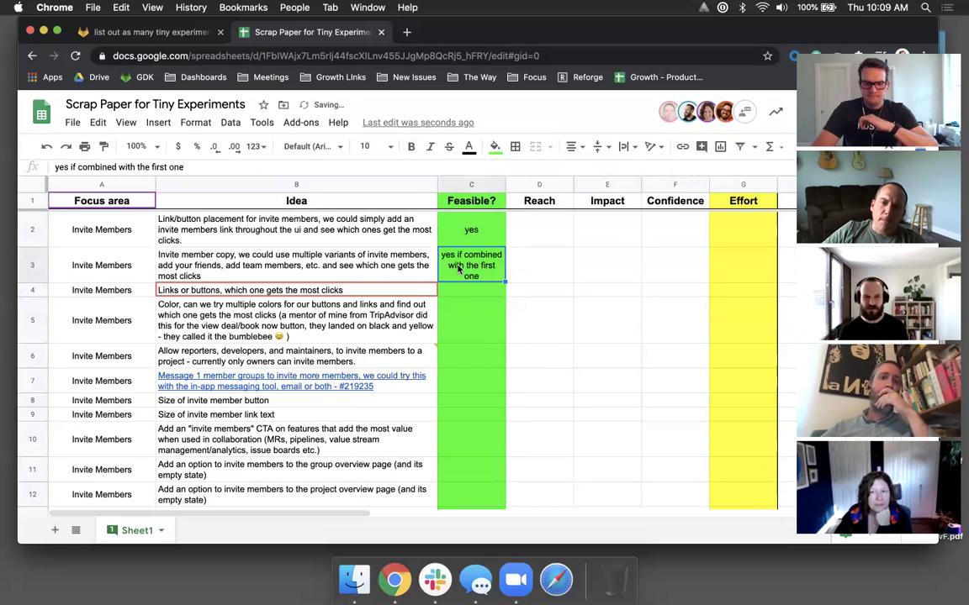
click(66, 165)
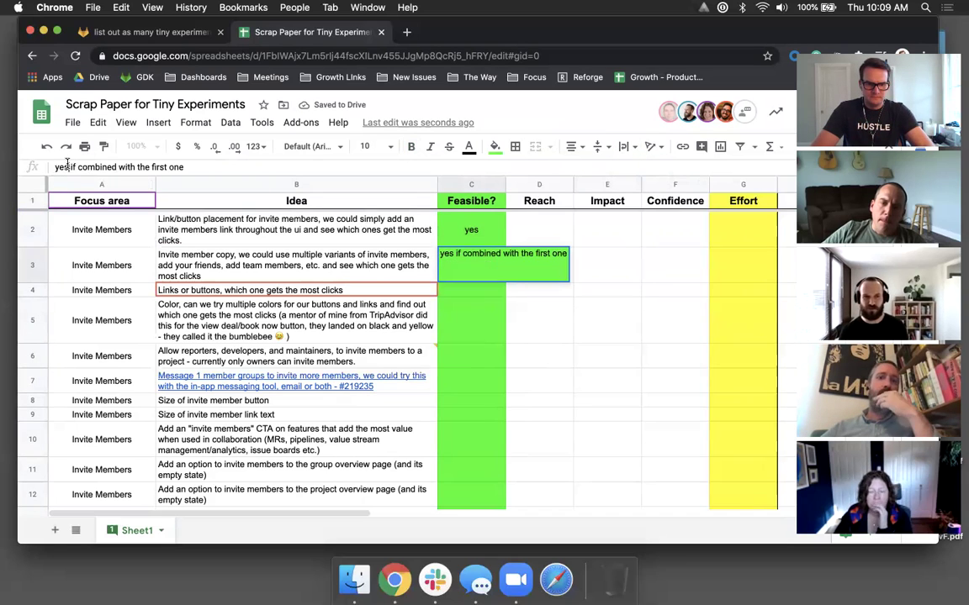
text(,)
click(554, 317)
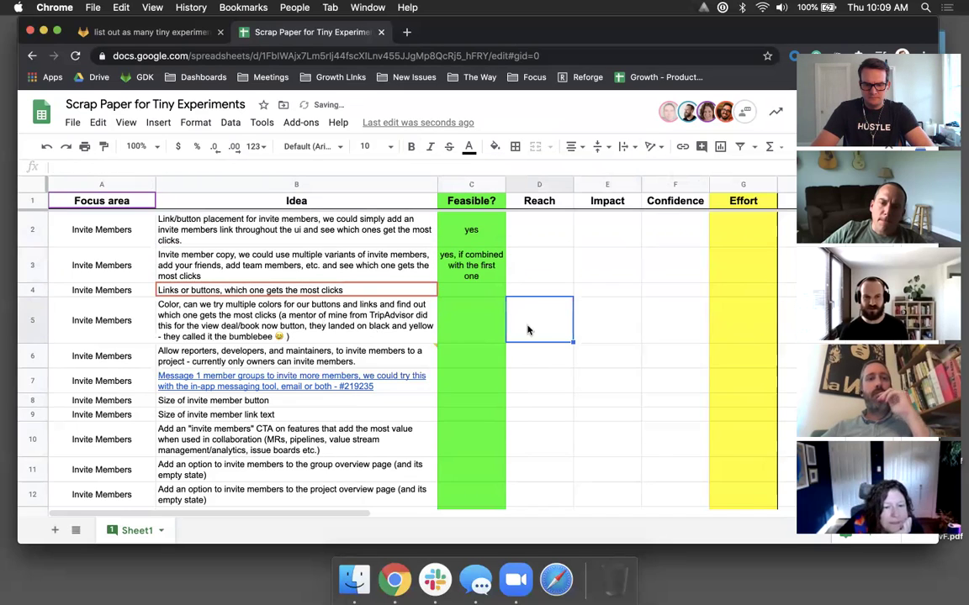
click(484, 237)
click(486, 278)
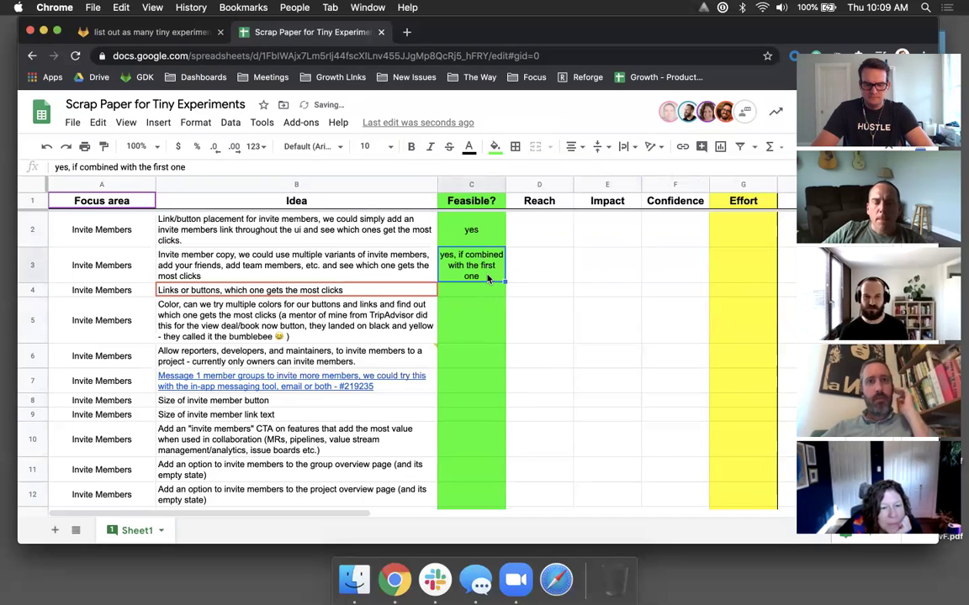
click(405, 290)
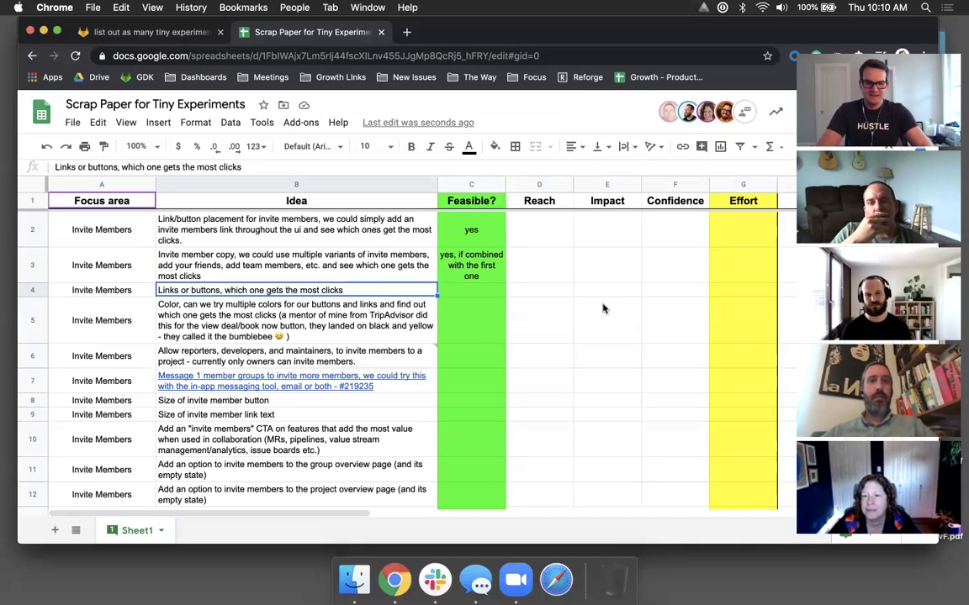
click(552, 322)
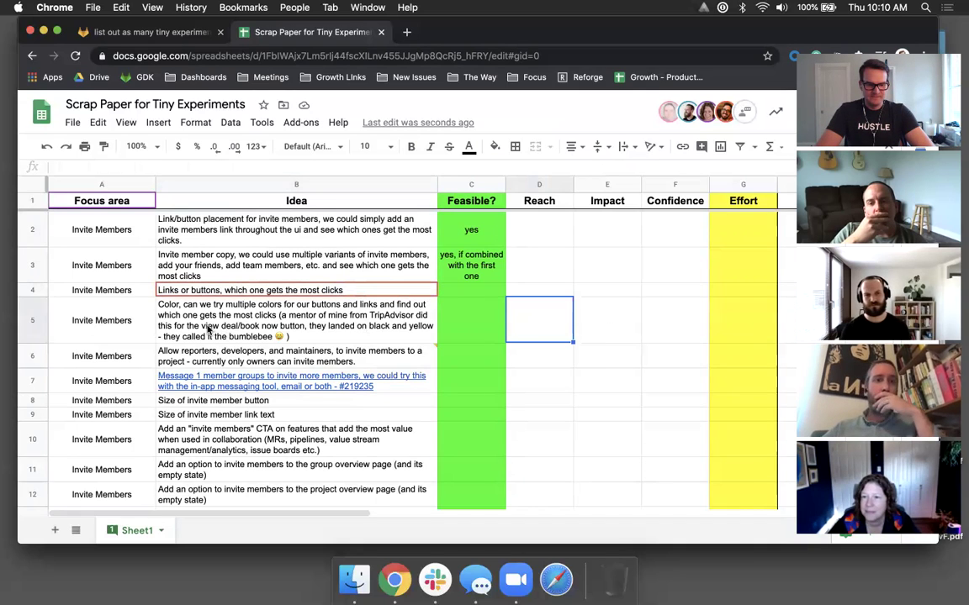
click(269, 290)
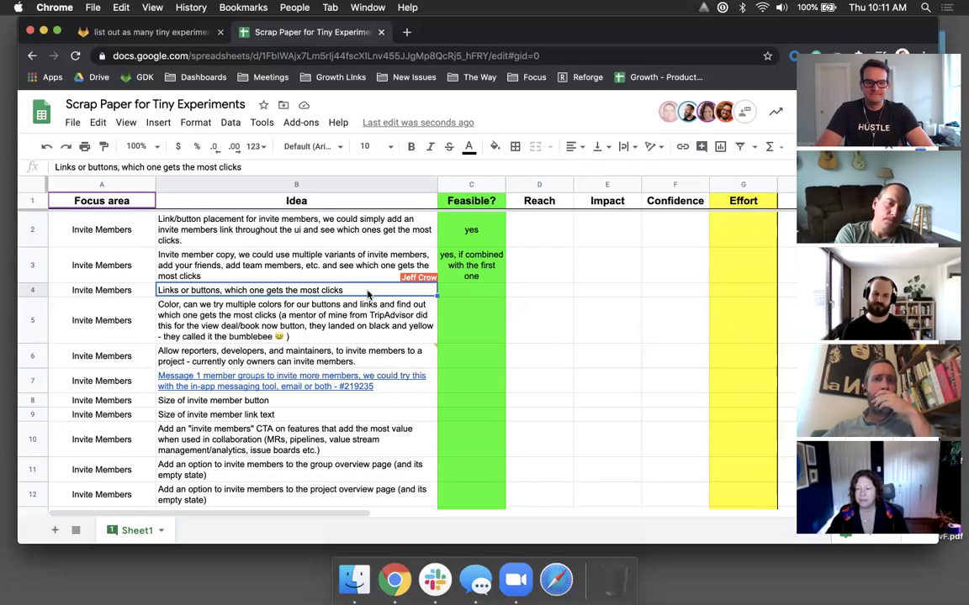
- Mark the links or buttons idea as feasible by entering "yes" in C4
click(479, 293)
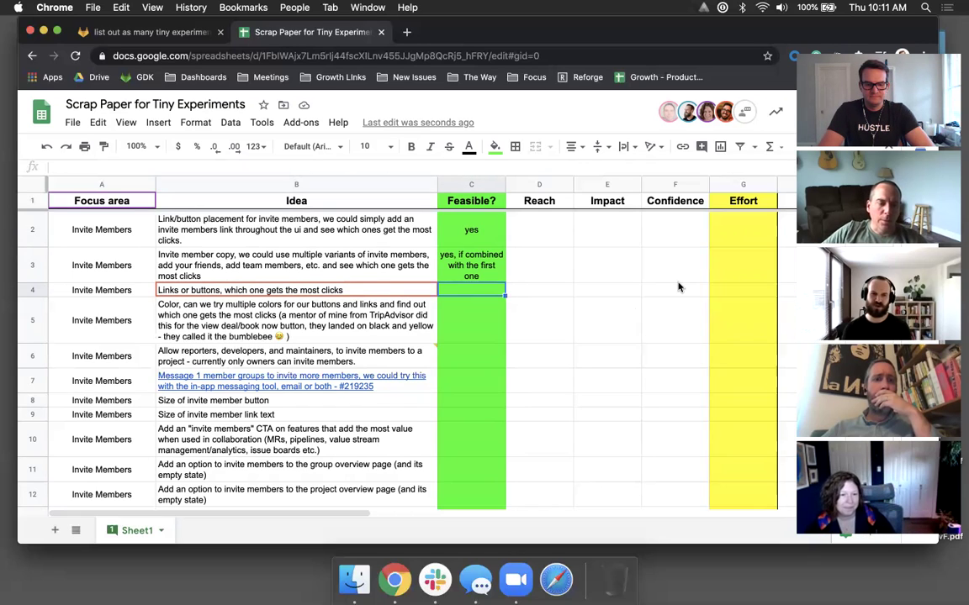
text(Y)
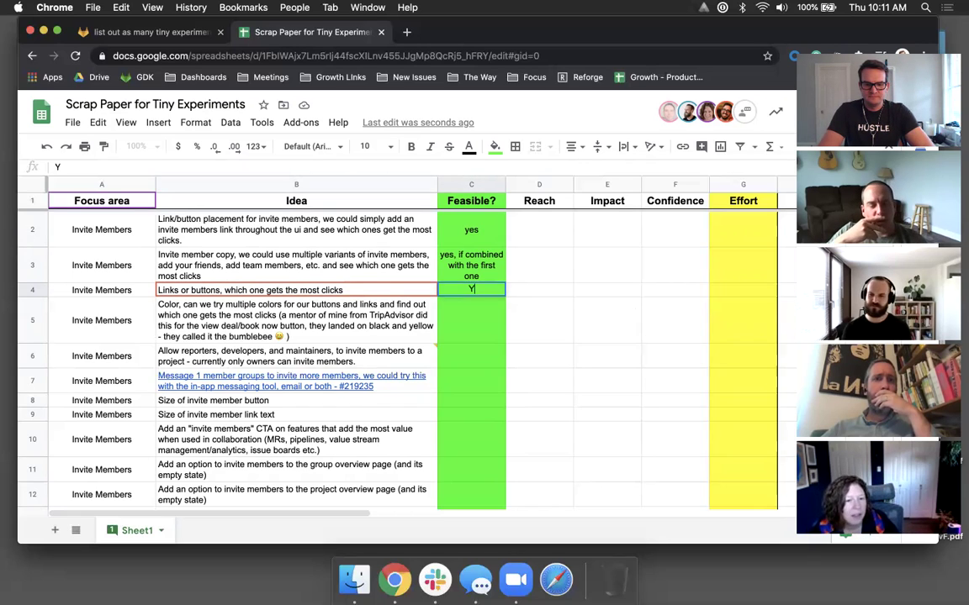
key(Return)
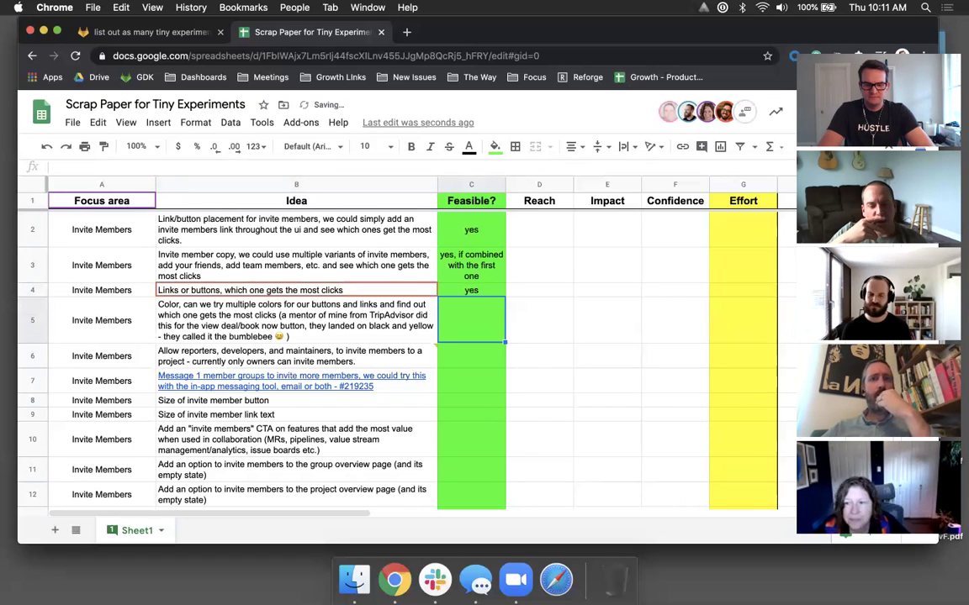
- Extend the C4 entry to read "yes, some areas will dictate button or link but we could do this."
key(Up)
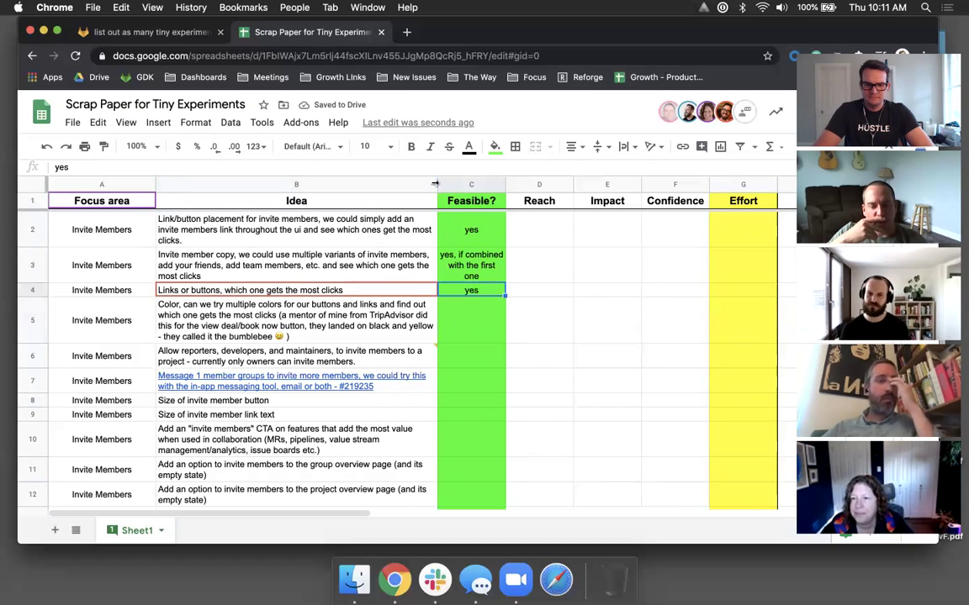
key(Return)
text(, )
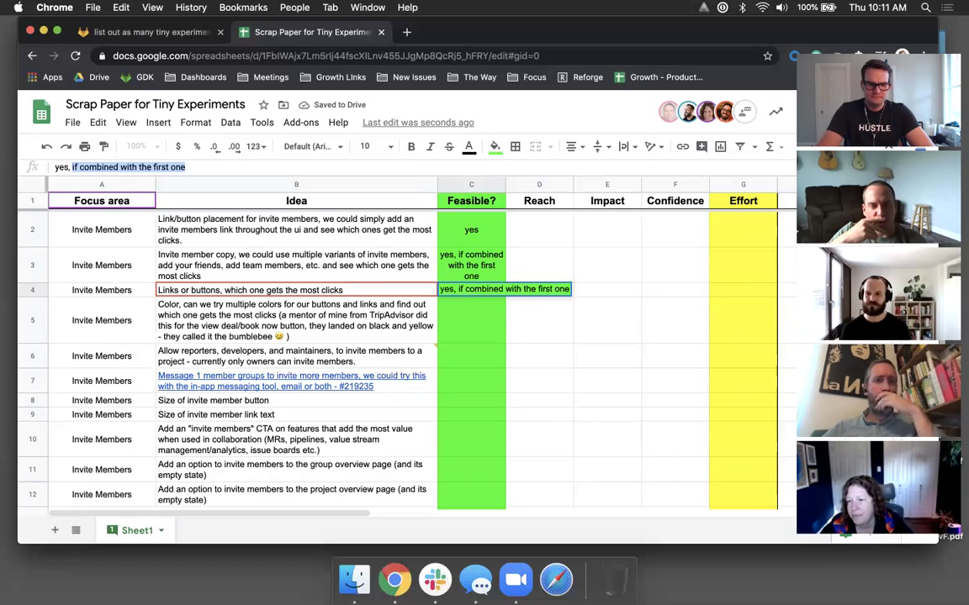
text(some areas will dic)
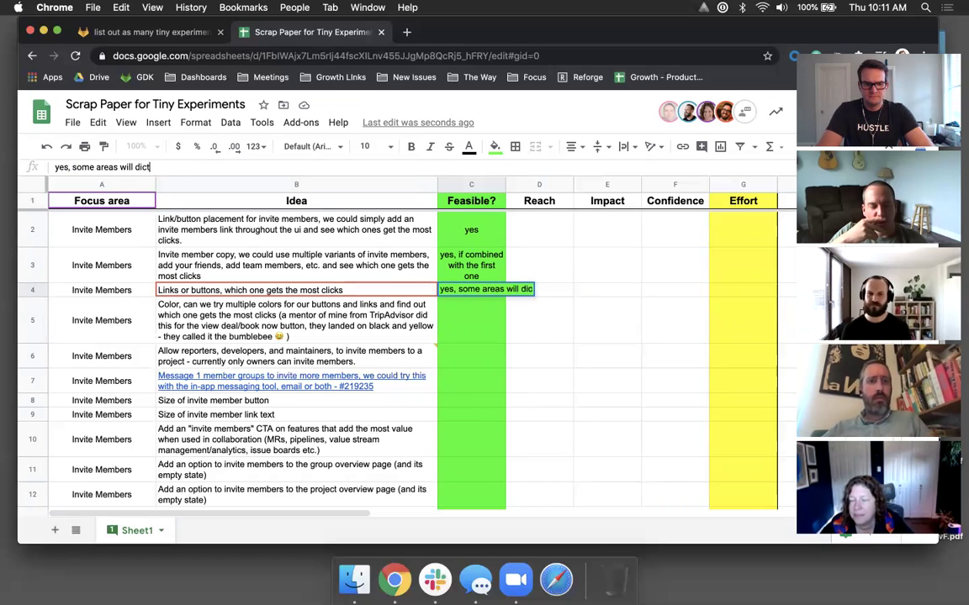
text(tate button)
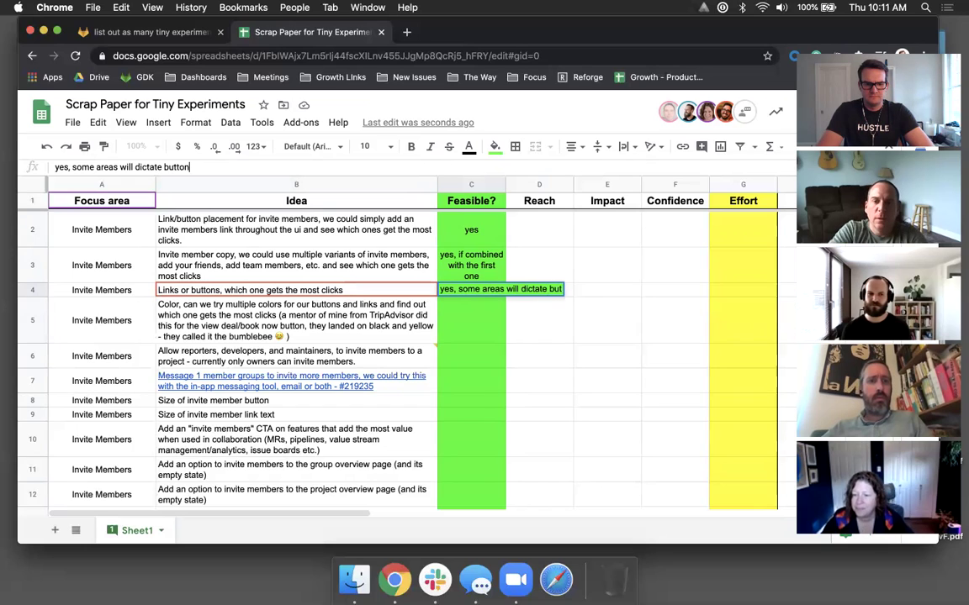
text( or link bu)
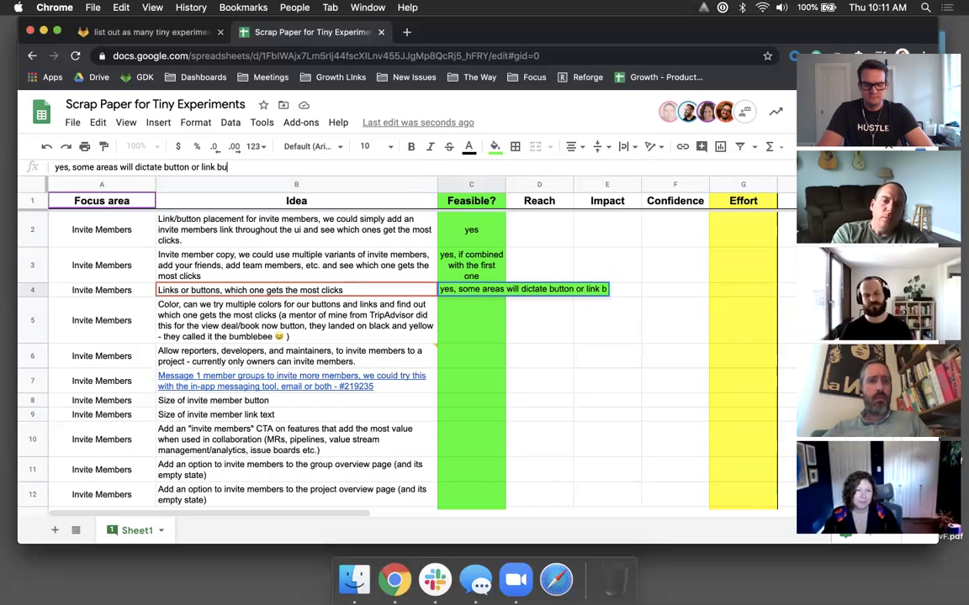
text(t we could do this.)
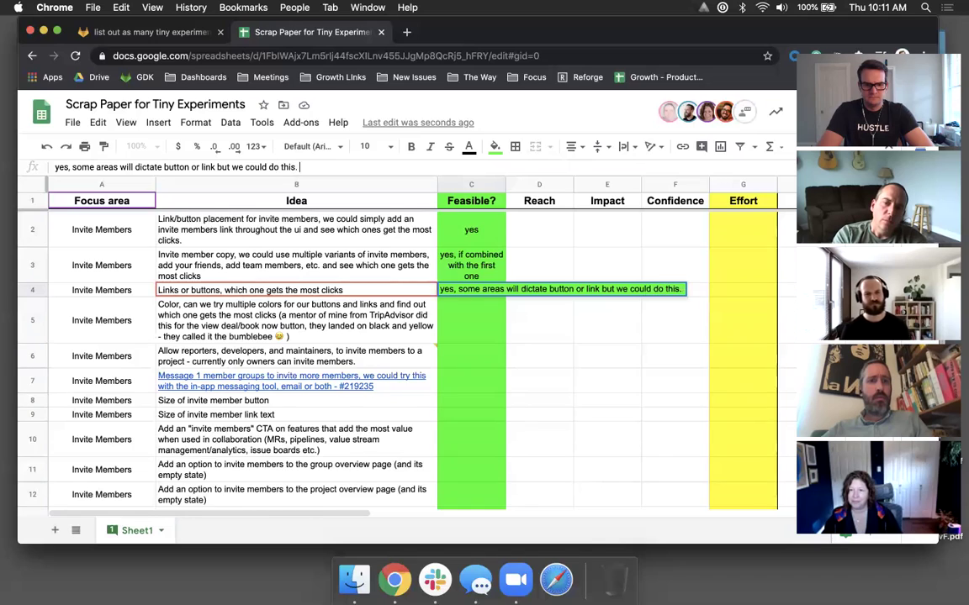
key(Return)
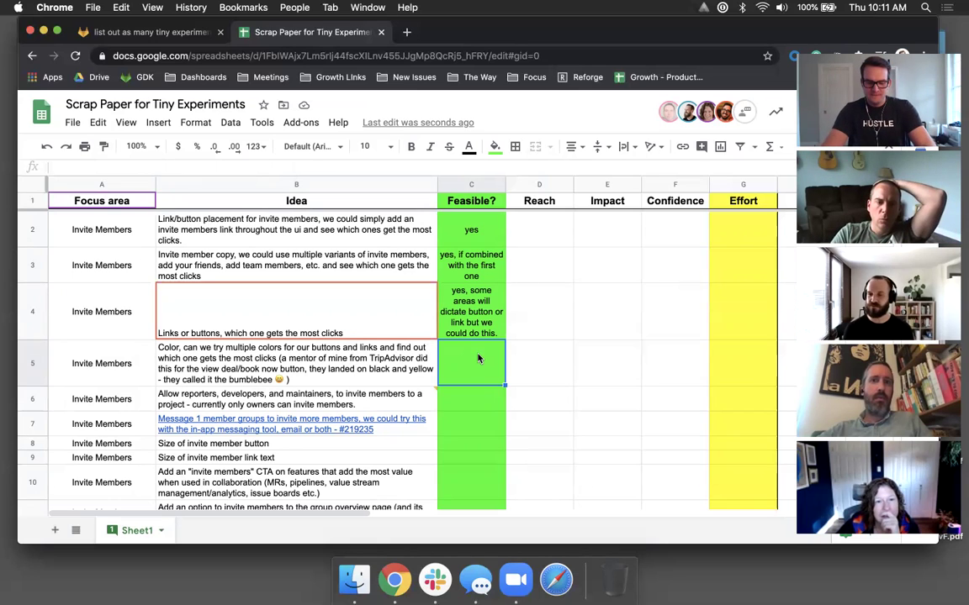
- Enter "blue or green primary buttons" as the feasibility note for the color idea in C5
text(blue)
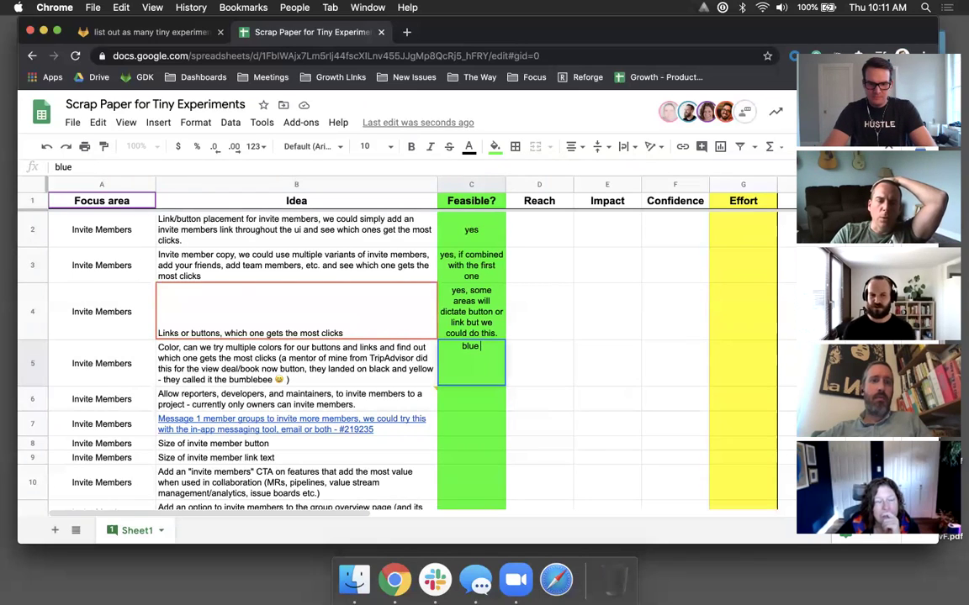
text( or green )
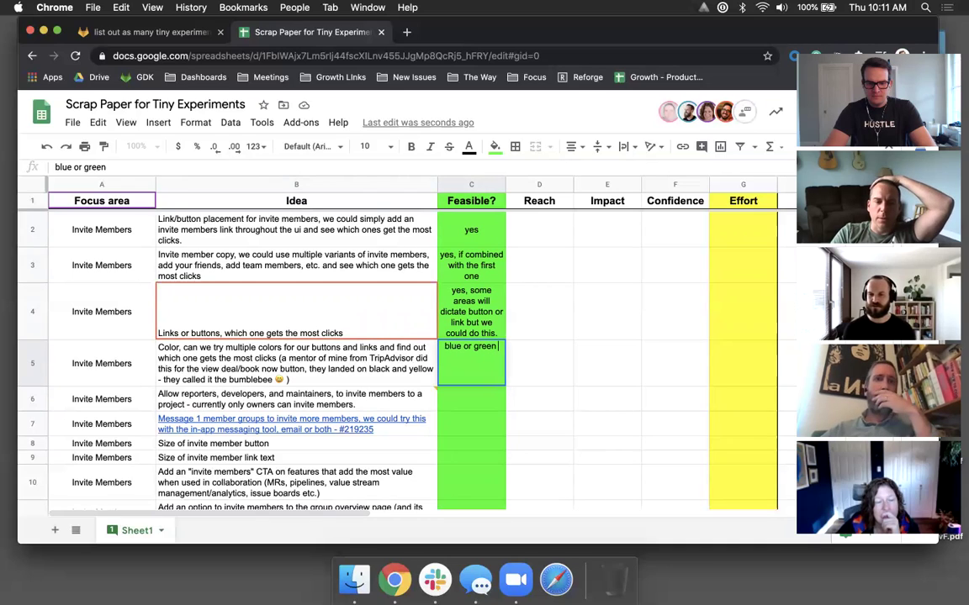
text(primary b)
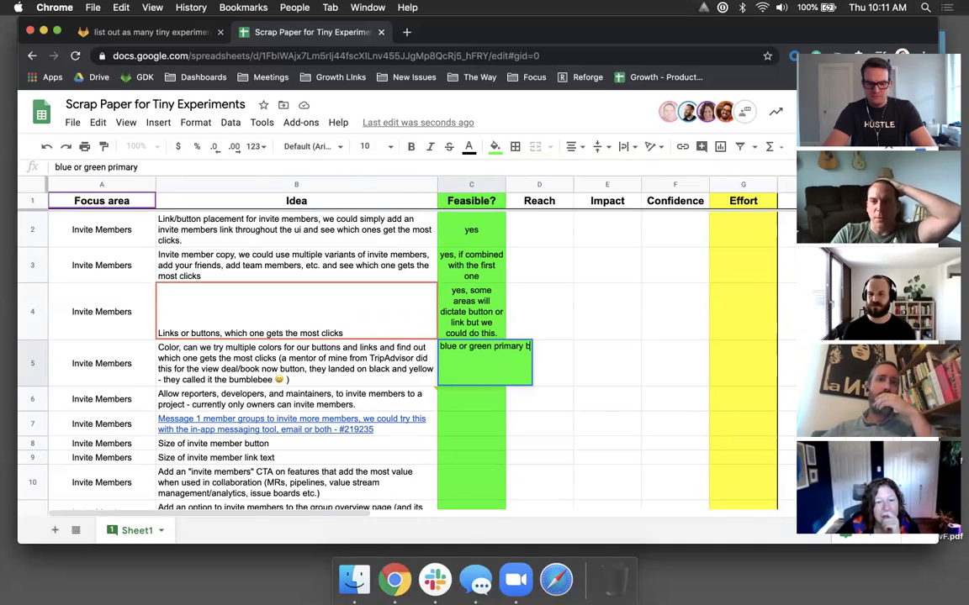
text(uttons)
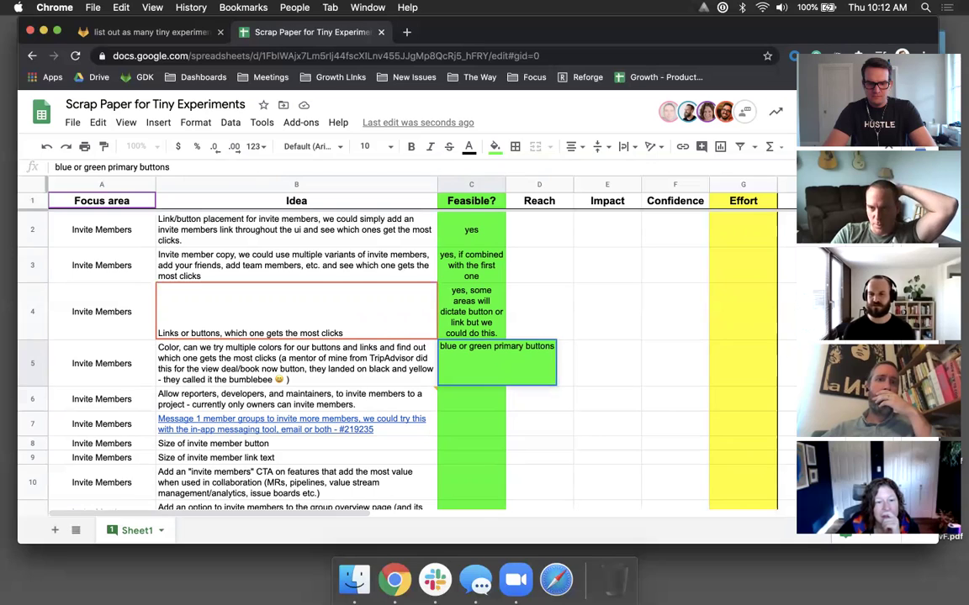
key(Return)
- Append "maybe but we have to stick to the system guidlines" to the C5 note and widen the Feasible? column
click(471, 368)
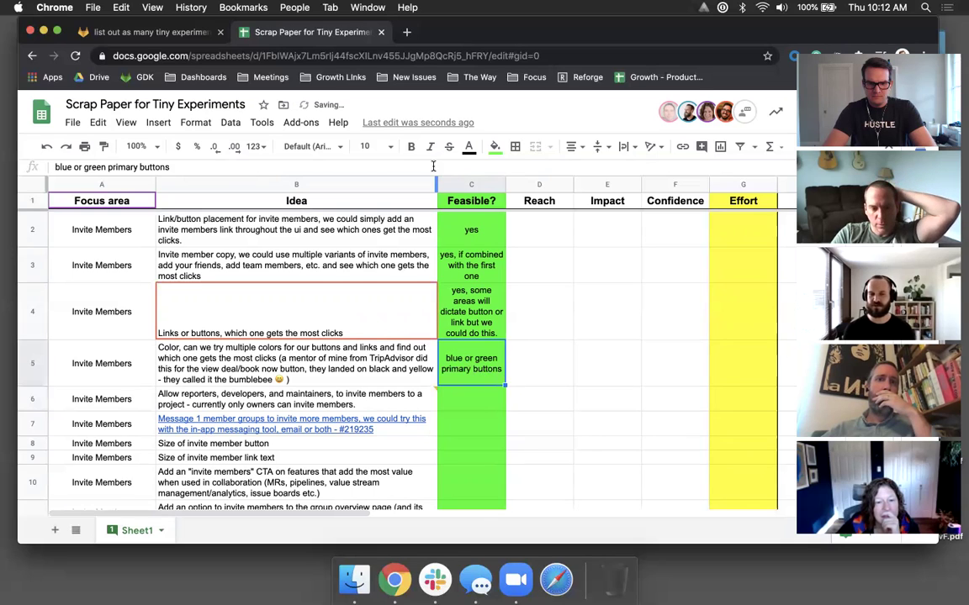
key(Return)
text(maybe)
key(BackSpace)
key(BackSpace)
key(BackSpace)
text(ybe but we have to stick to )
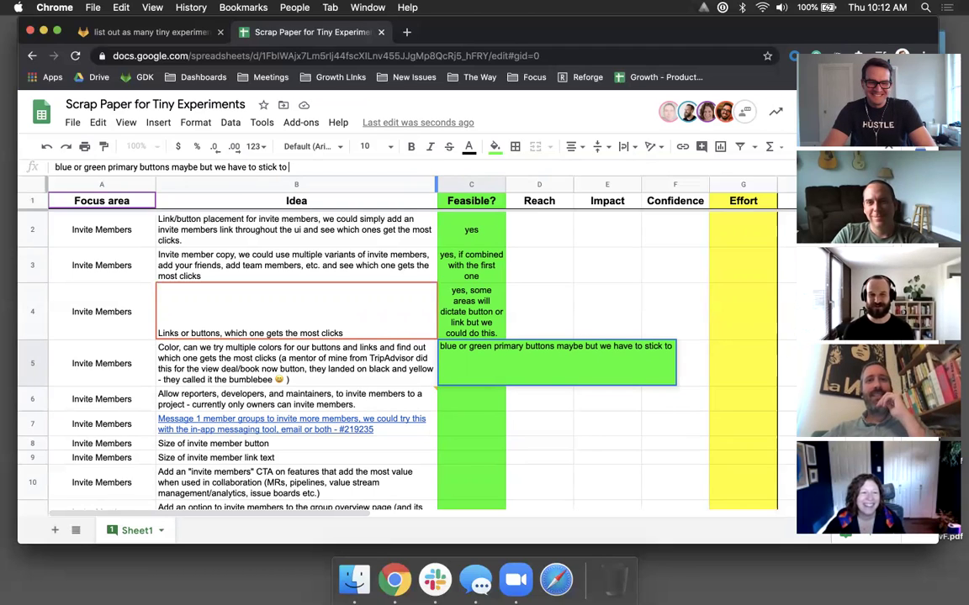
text(the )
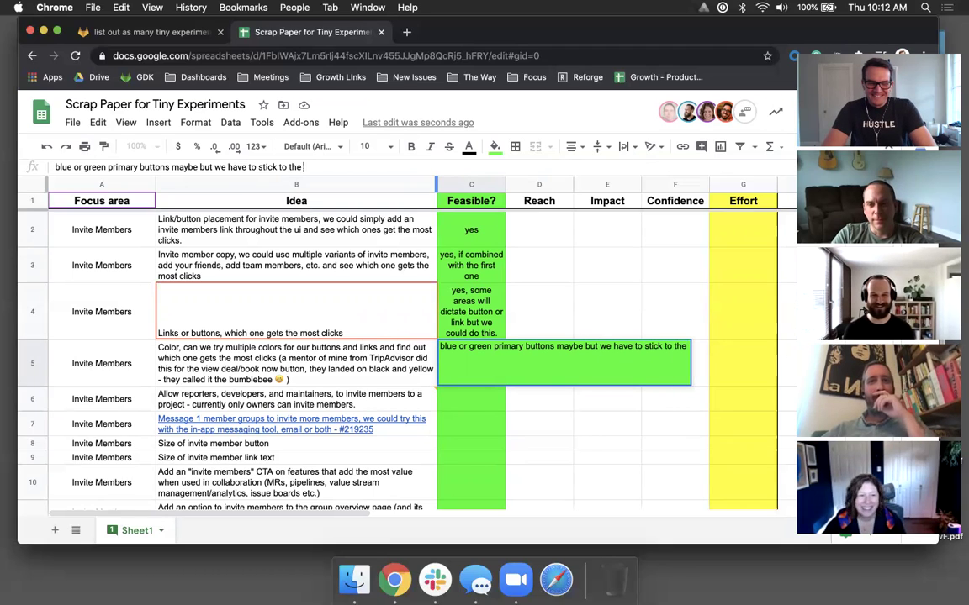
text(system gu)
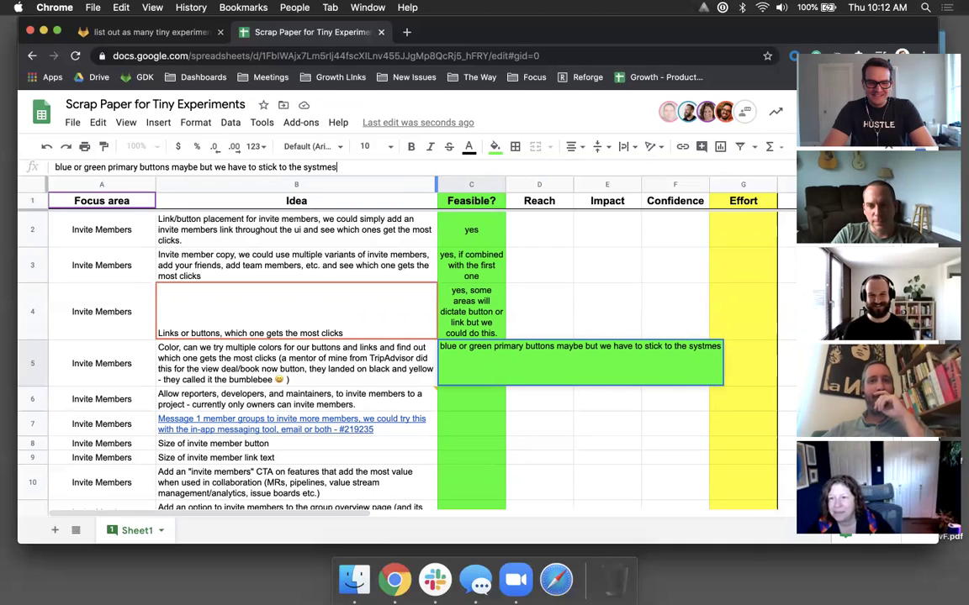
text(idlines)
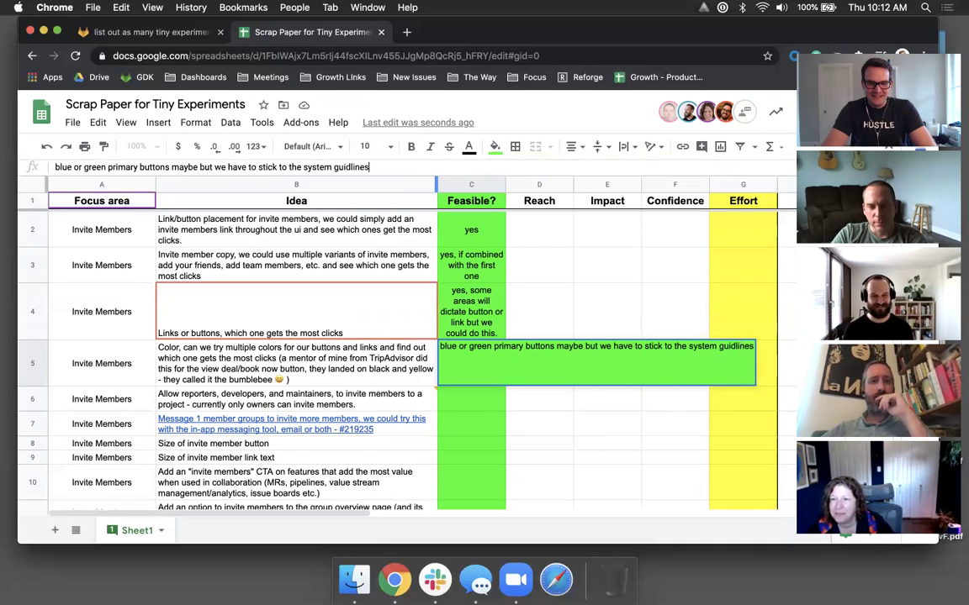
key(Return)
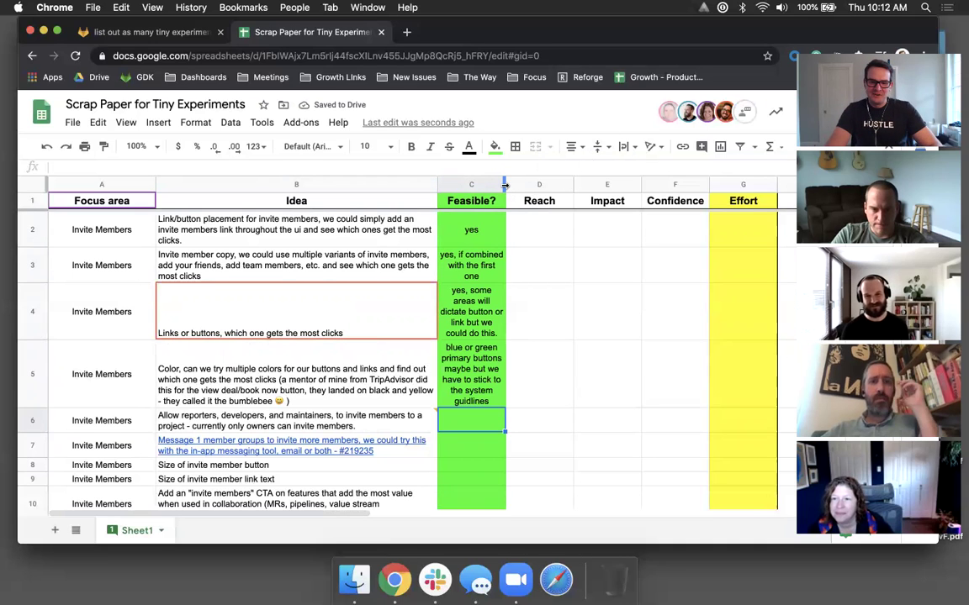
drag(507, 186, 539, 186)
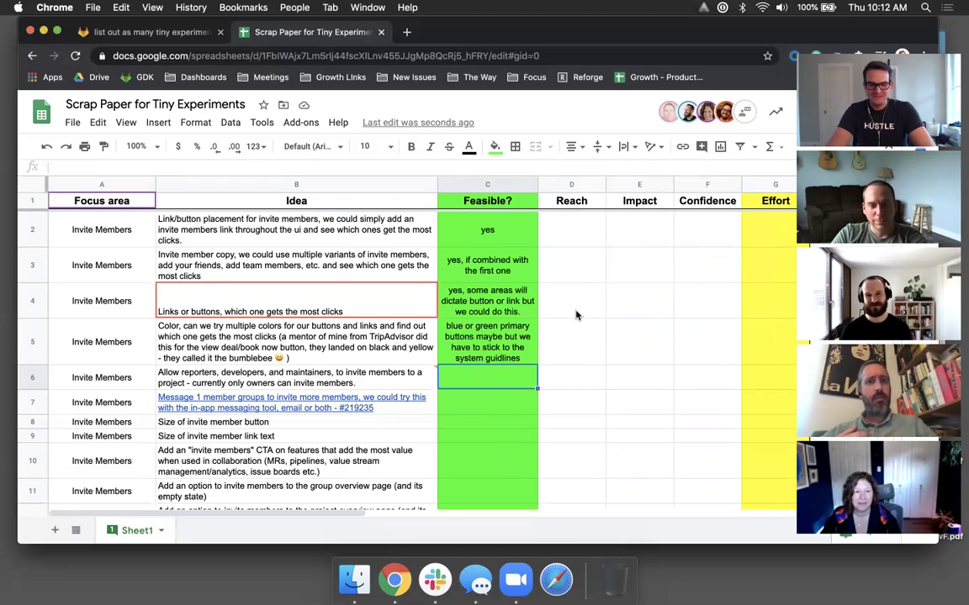
- Insert "No," at the beginning of the color idea's feasibility note in C5
scroll(576, 315, down, 1)
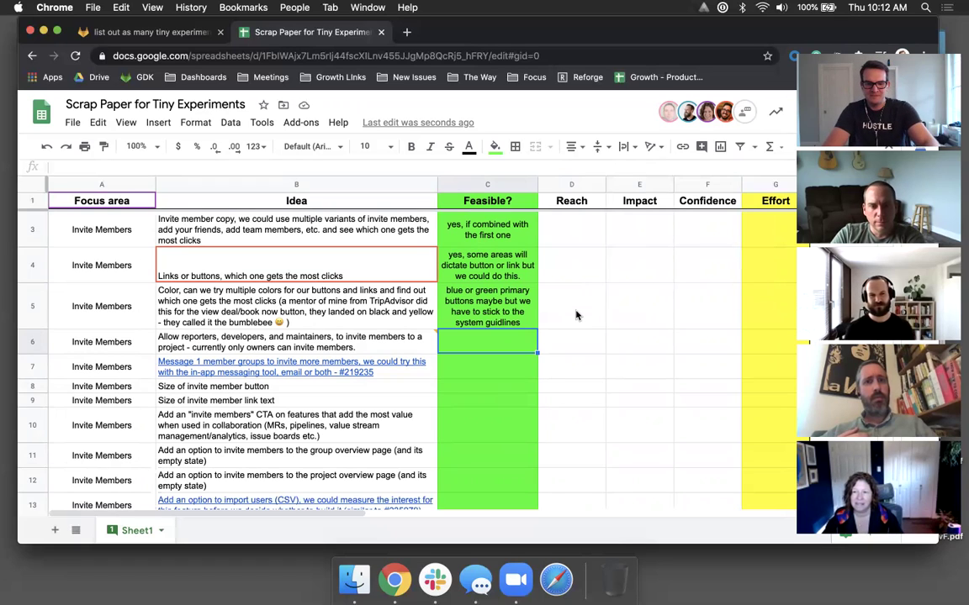
click(484, 318)
click(55, 167)
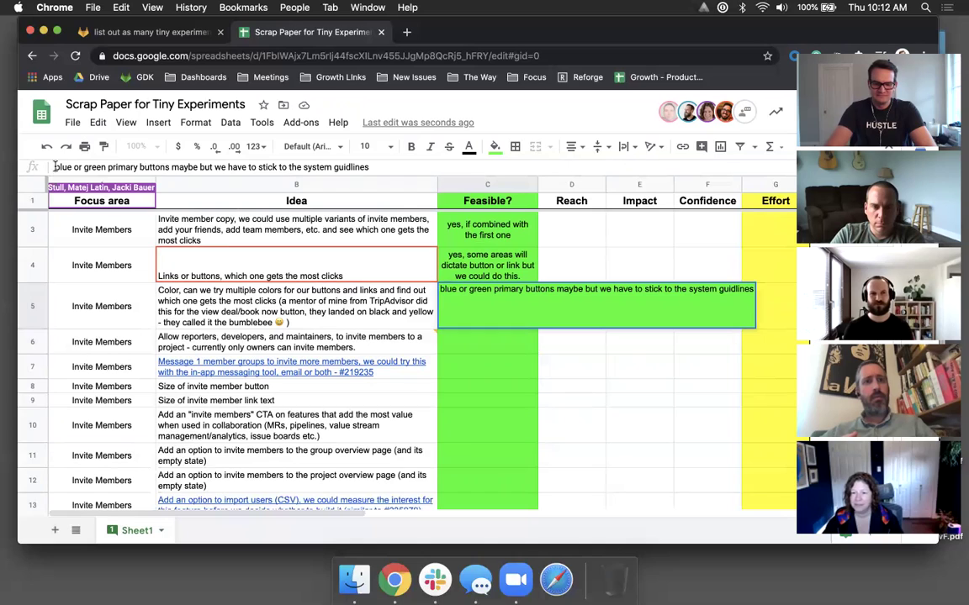
text(No,)
key(Return)
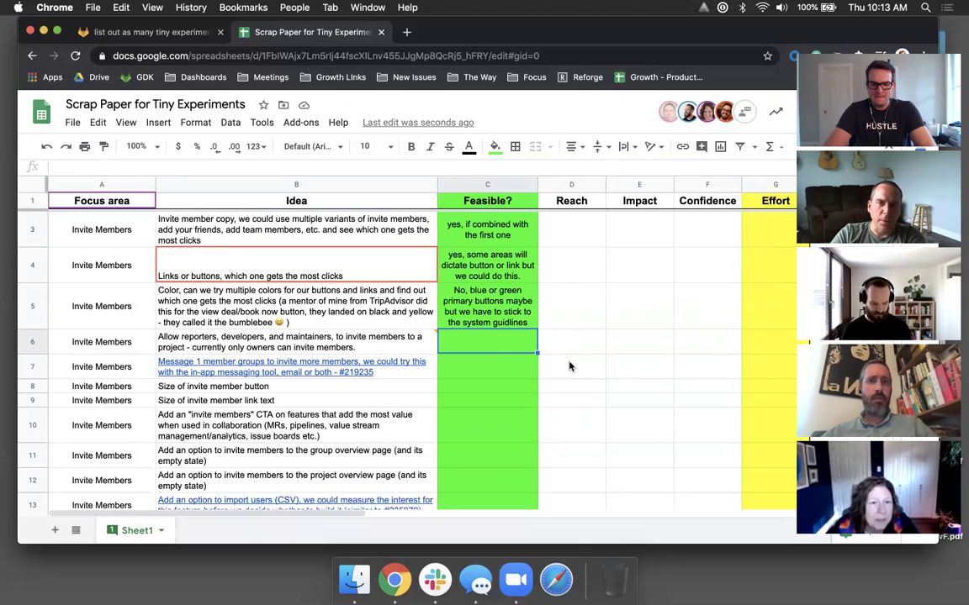
- Replace "No" with "maybe" at the start of the C5 note, keeping the comma
click(502, 320)
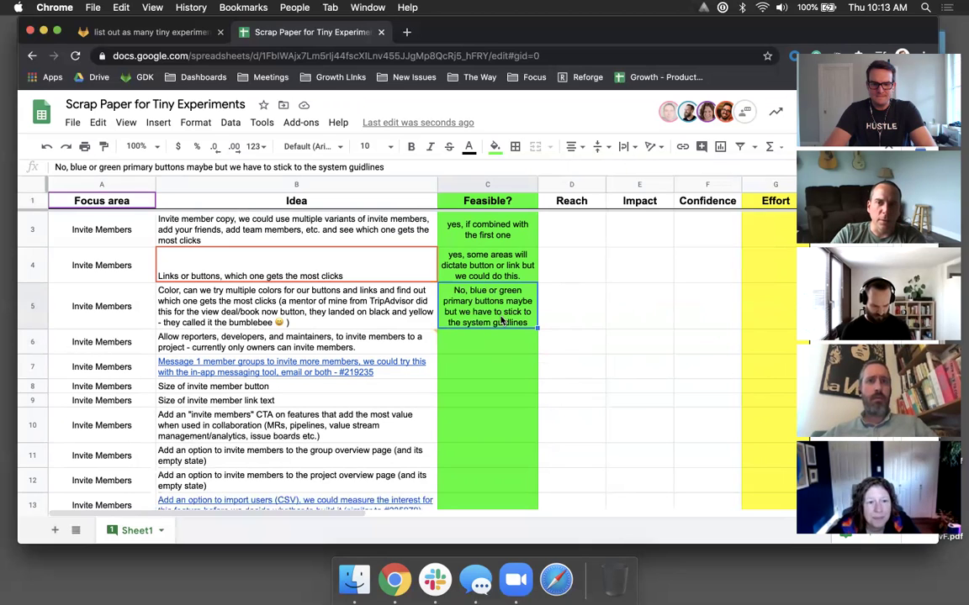
click(62, 167)
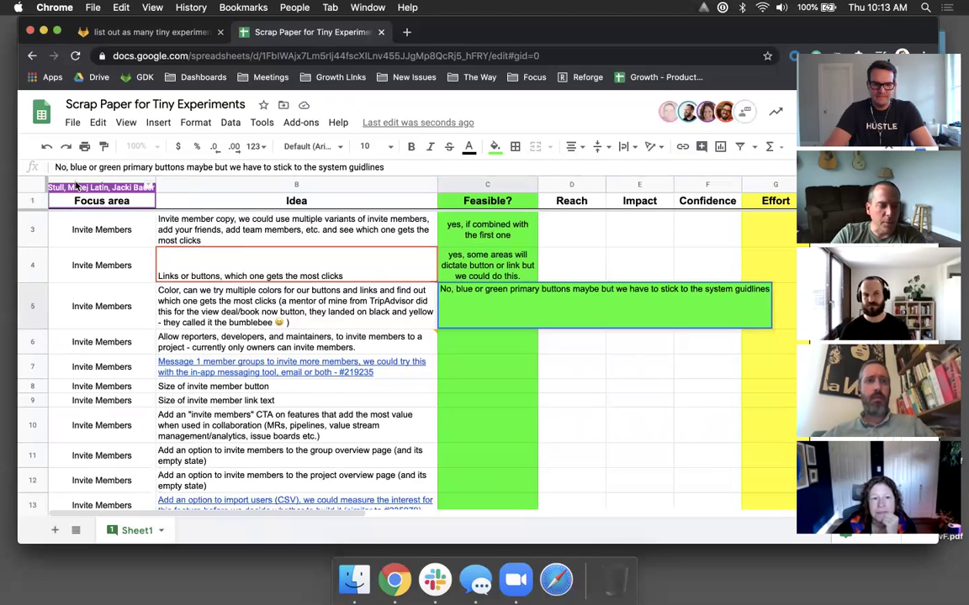
key(BackSpace)
key(BackSpace)
text(maybe)
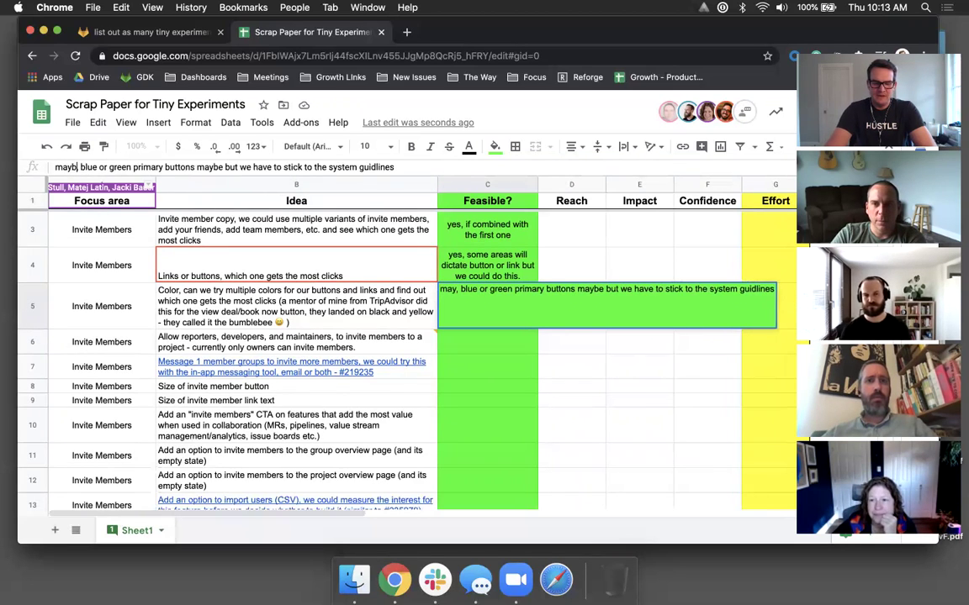
key(Return)
- Mark the idea of letting reporters, developers and maintainers invite project members as feasible by entering "yes" in C6
mouse_move(313, 350)
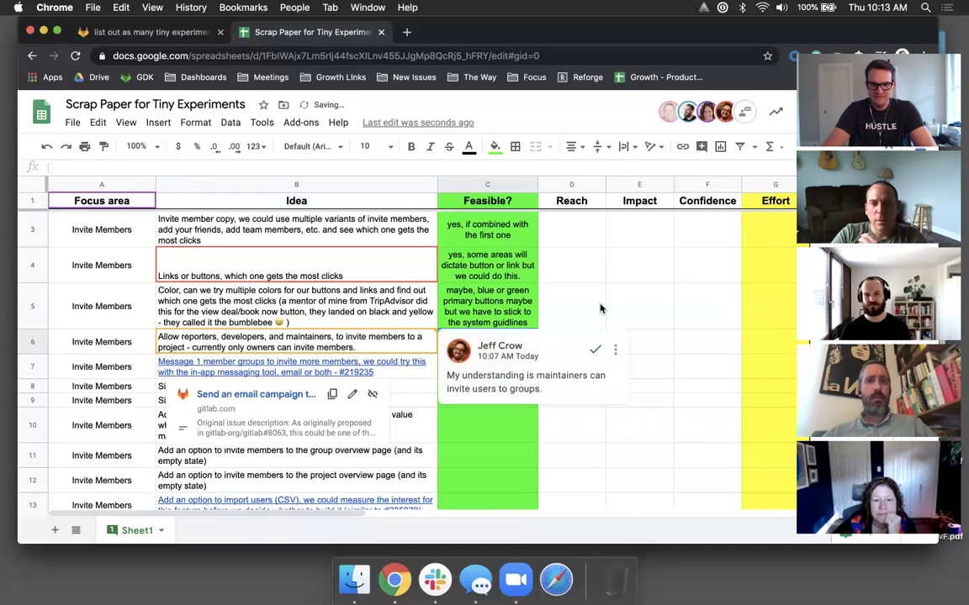
click(313, 350)
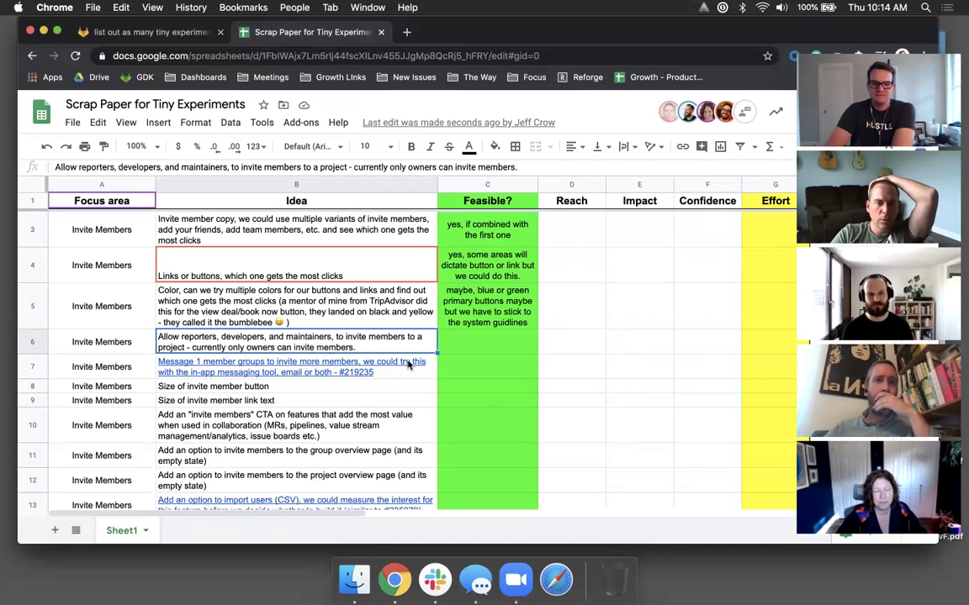
click(506, 346)
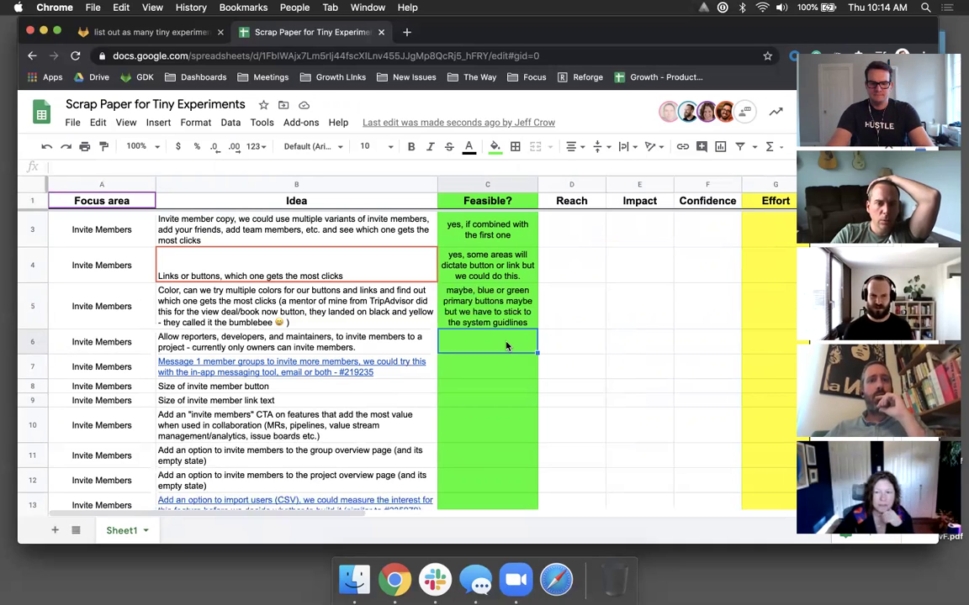
text(yes,)
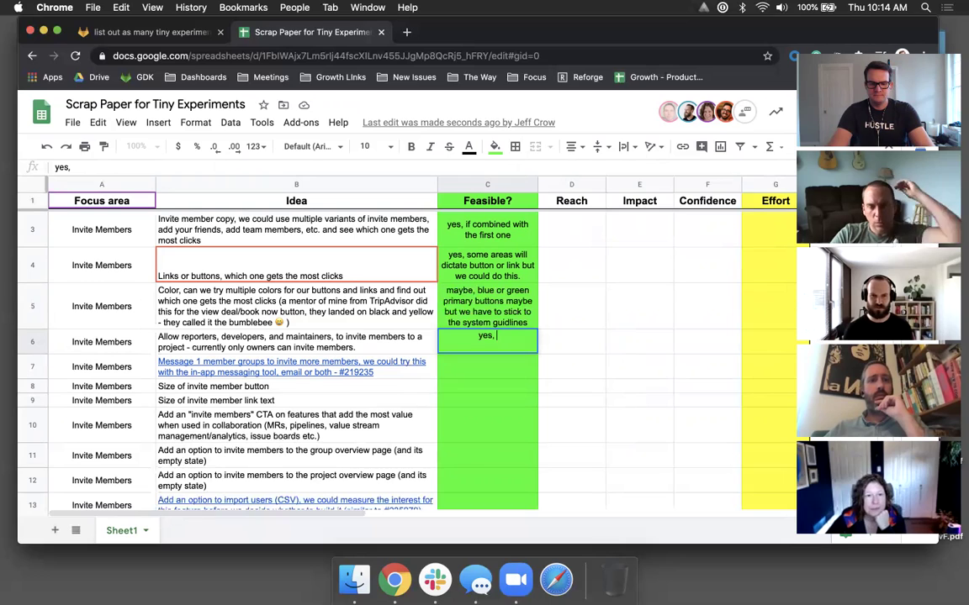
key(BackSpace)
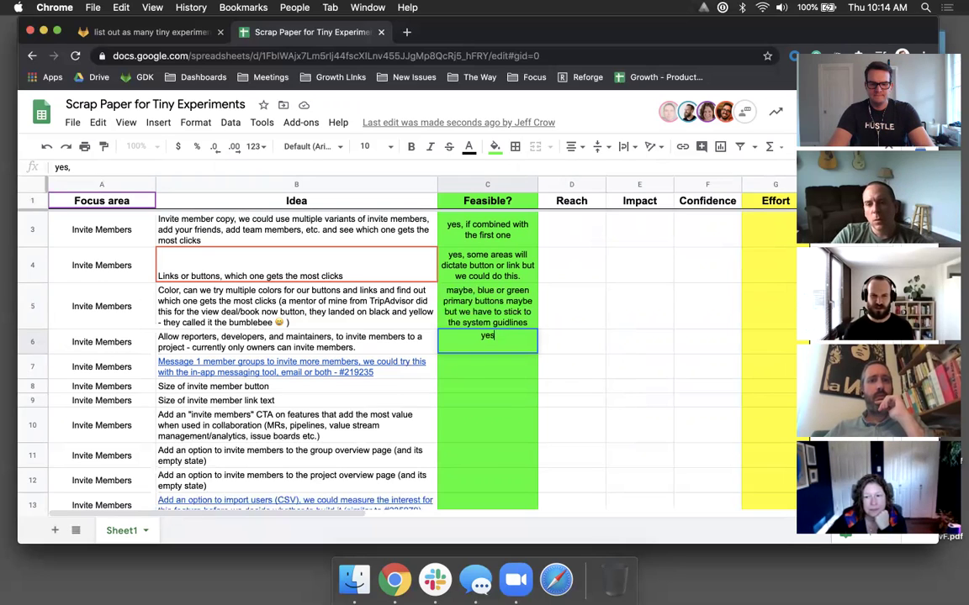
key(Return)
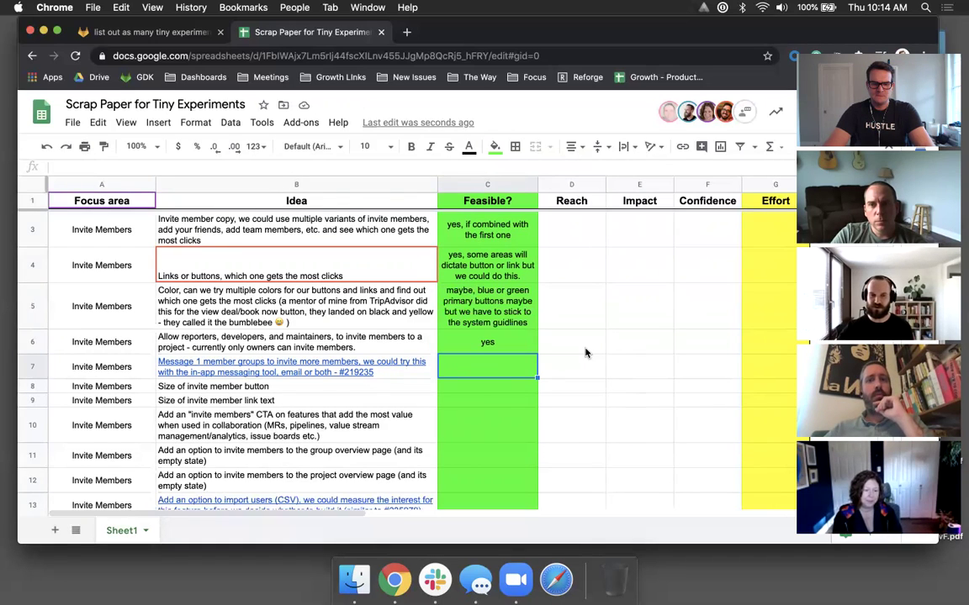
scroll(586, 353, up, 1)
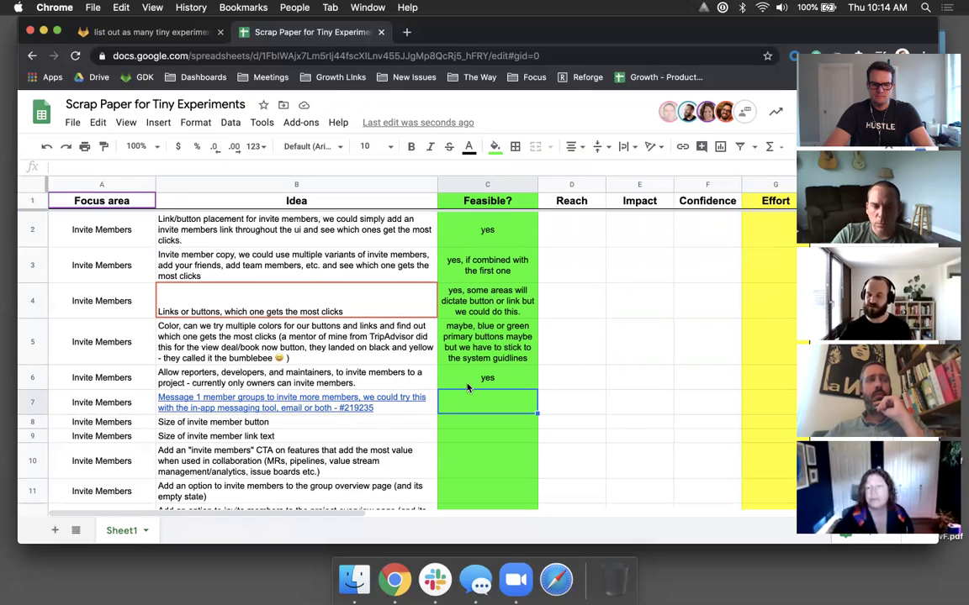
scroll(468, 387, down, 1)
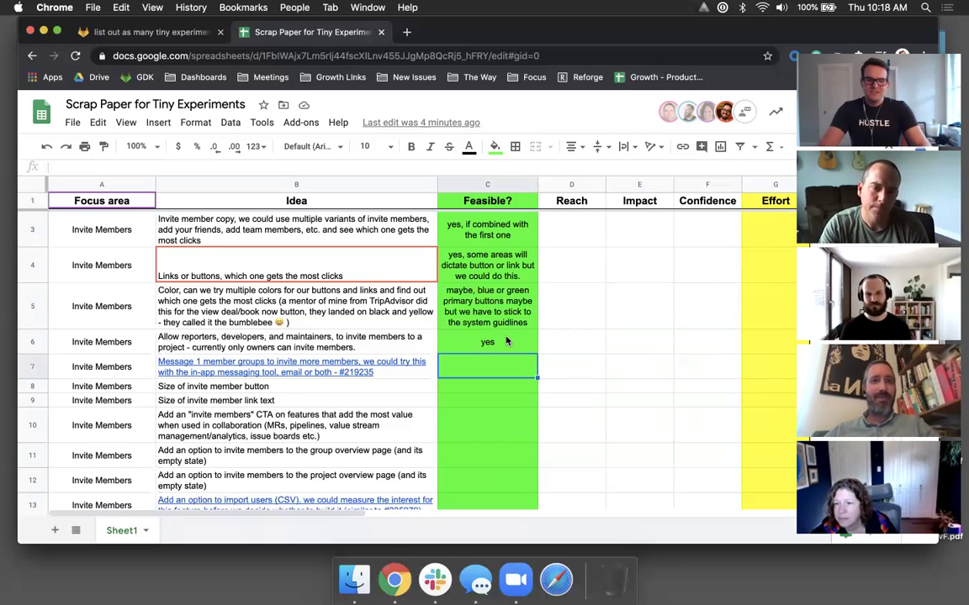
- Change the feasibility entry in C6 for letting reporters, developers and maintainers invite project members to "no"
click(506, 340)
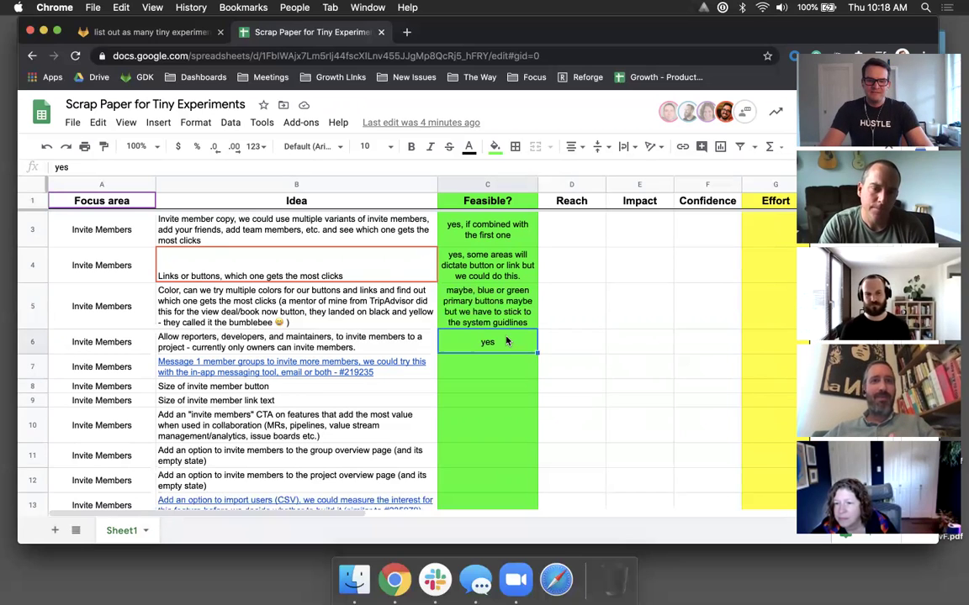
double_click(83, 164)
text(no)
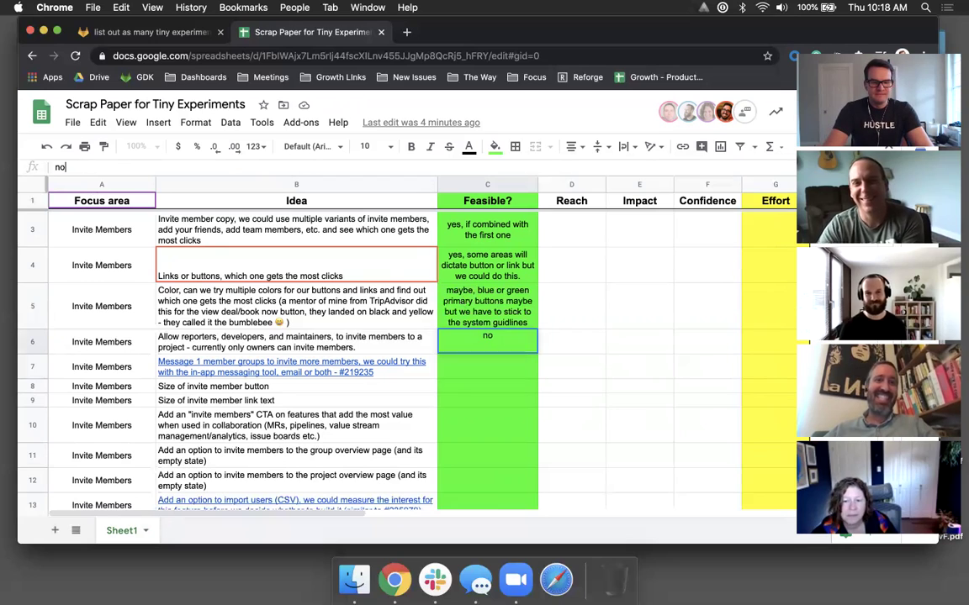
key(Return)
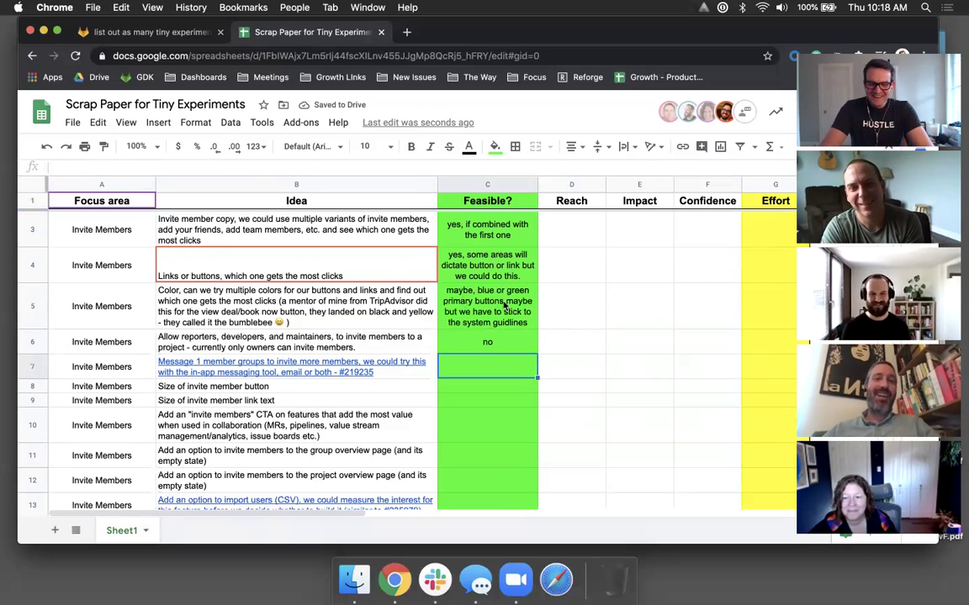
click(503, 348)
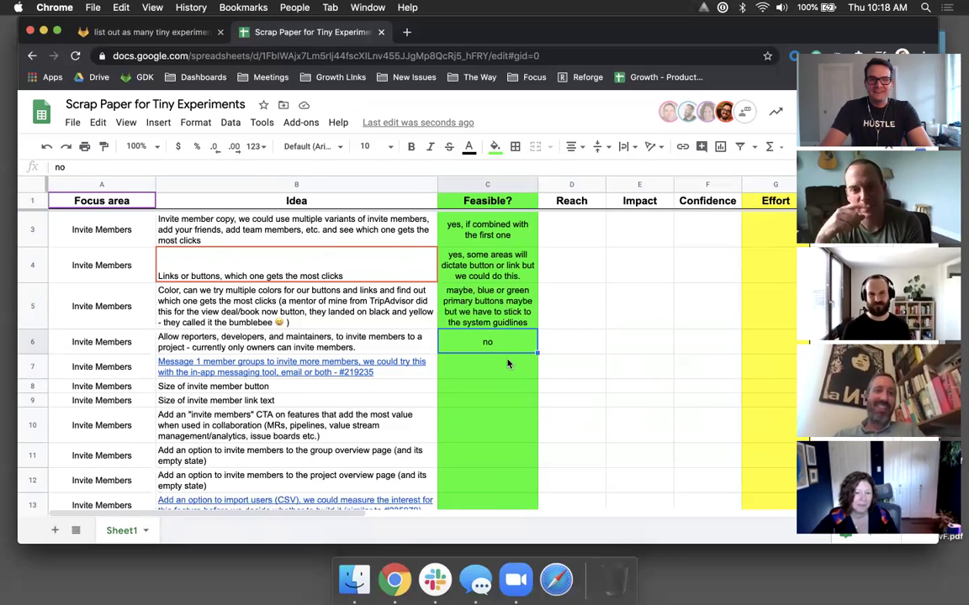
- Mark the idea of messaging one-member groups as feasible by entering "yes" in C7
click(508, 363)
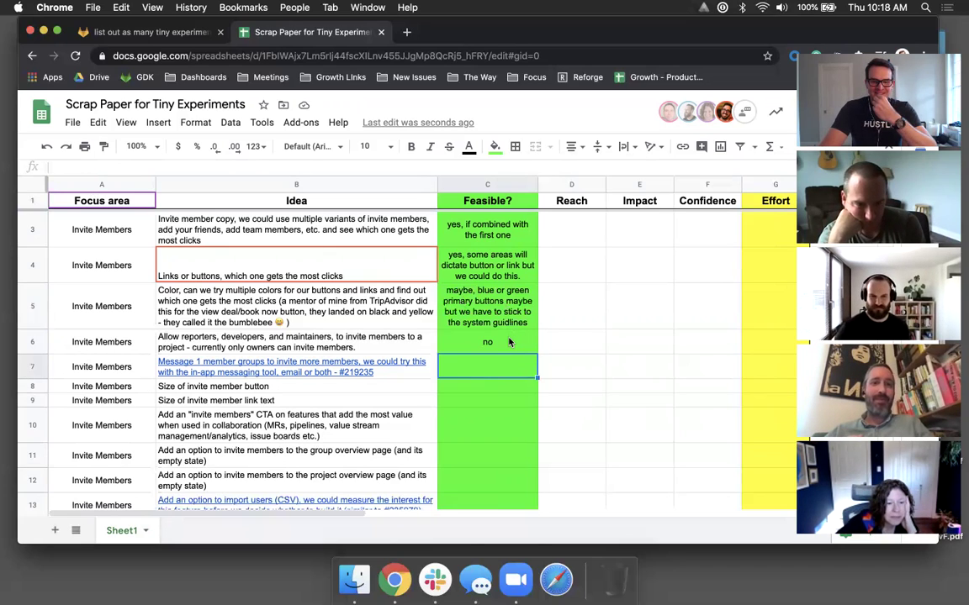
click(426, 374)
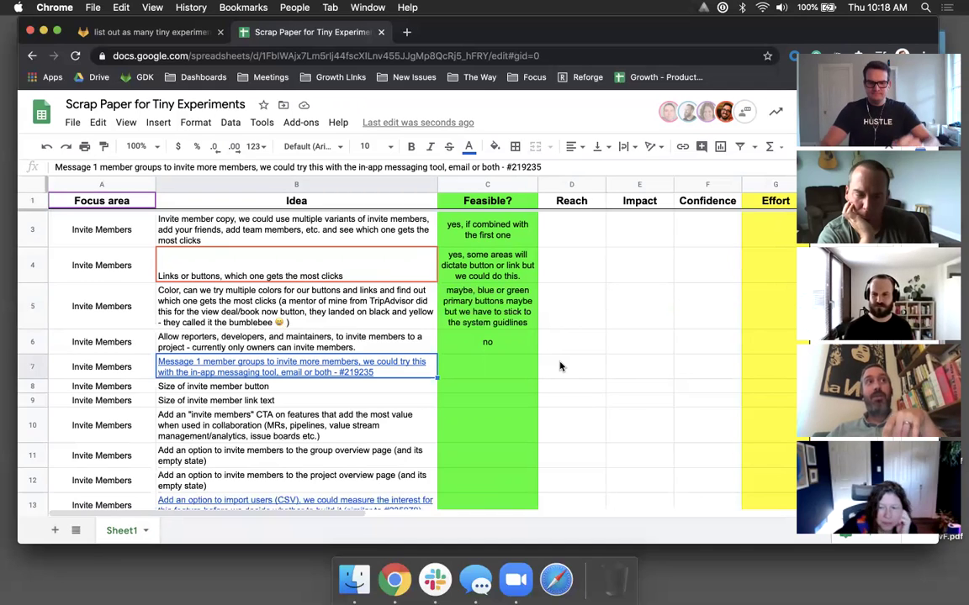
click(504, 379)
text(yes!)
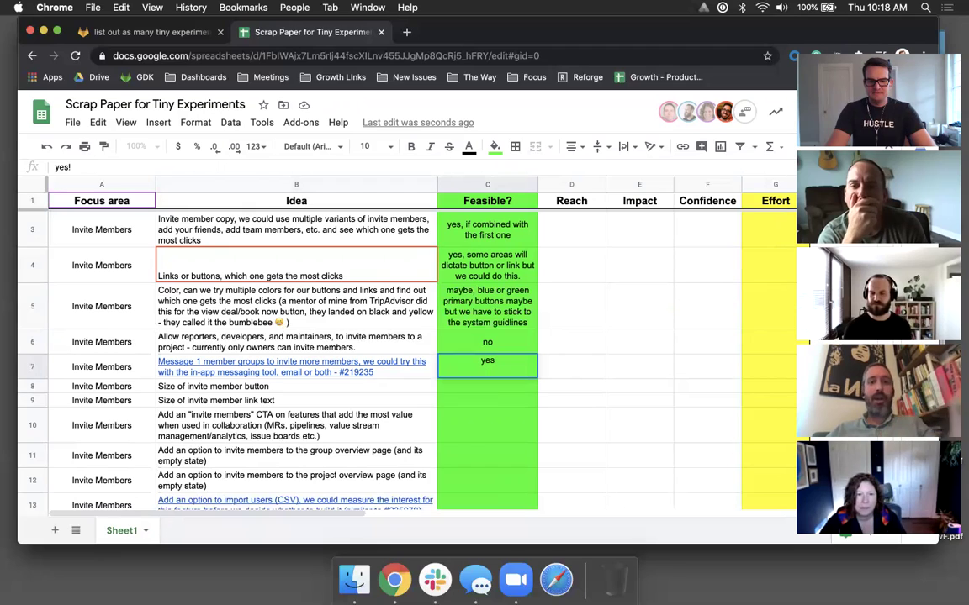
key(Return)
- Extend the C7 feasibility note to read "yes, with email not in-app"
click(498, 371)
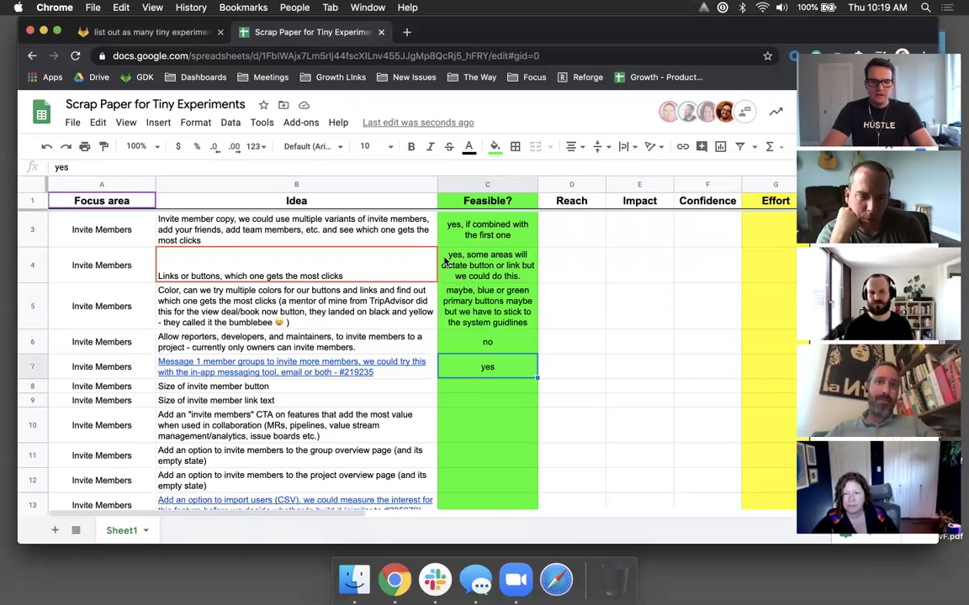
click(428, 168)
text(, )
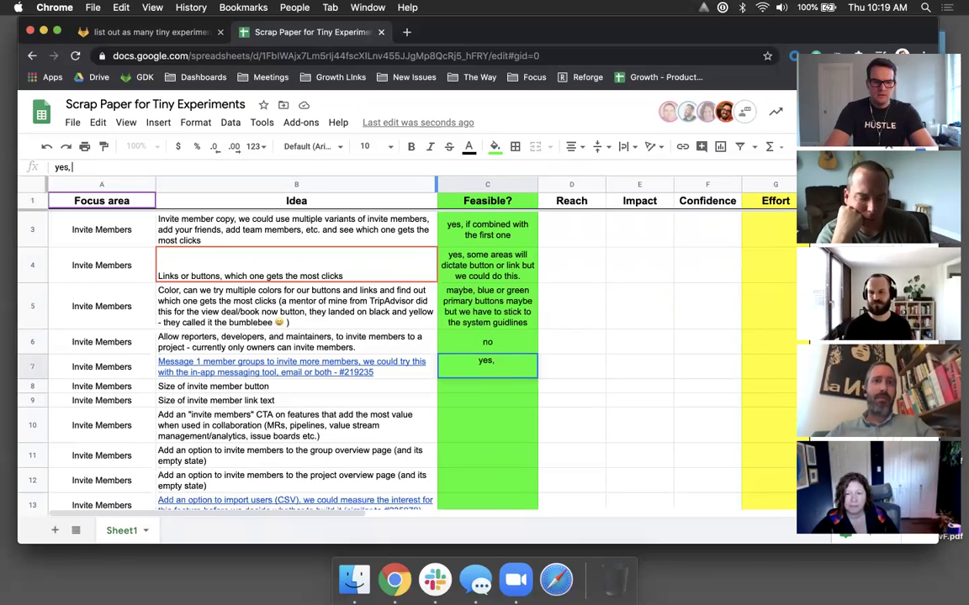
text(with email not )
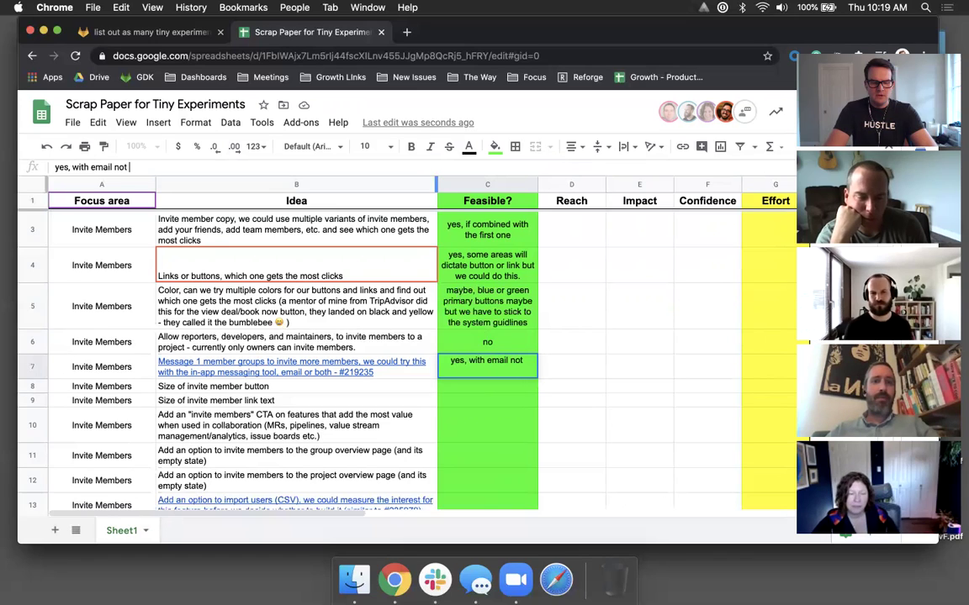
text(in)
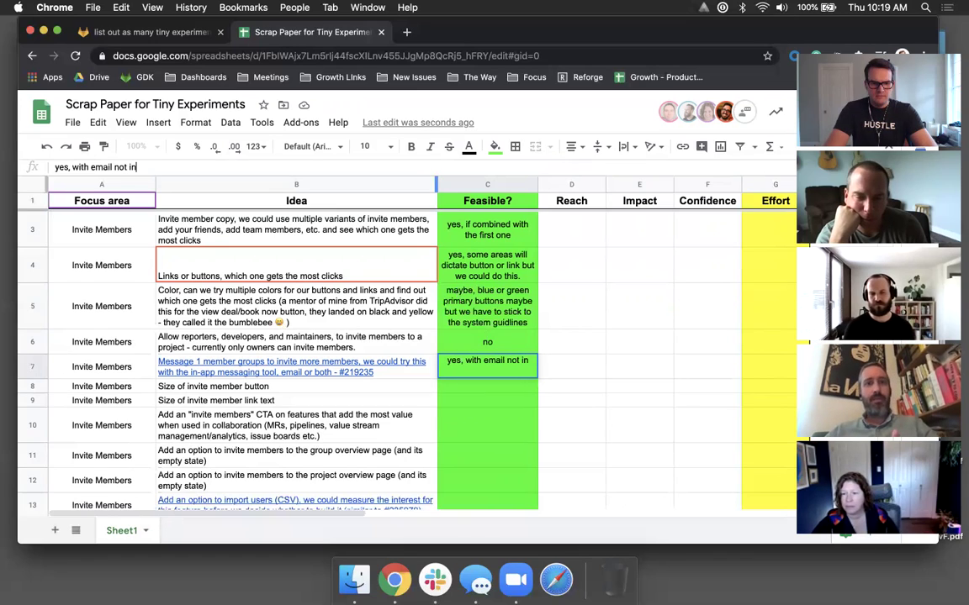
text(-app)
key(Return)
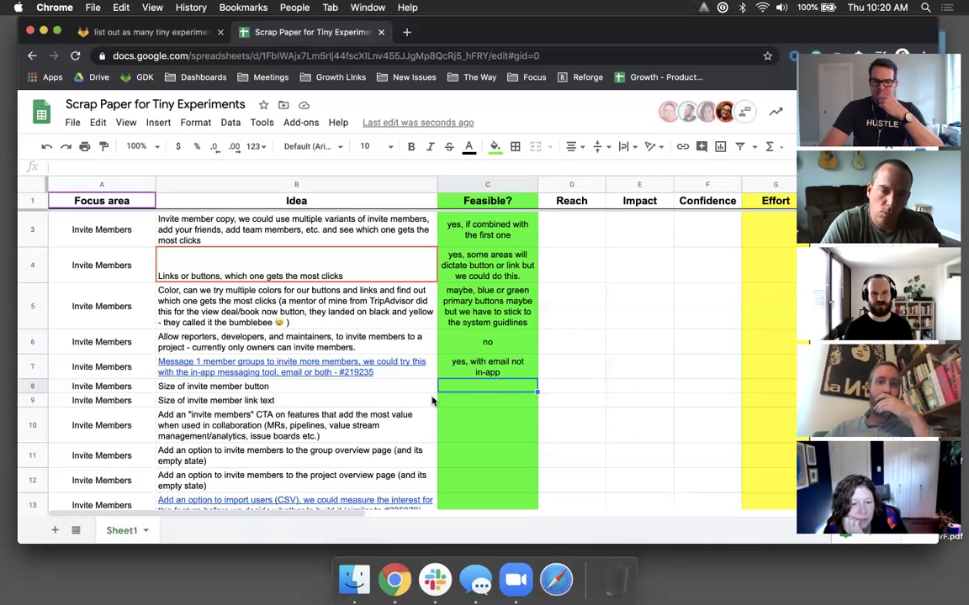
- Enter "maybe, we'd need to stay within the system constraints" in C8 for the invite member button size idea
click(499, 305)
click(501, 390)
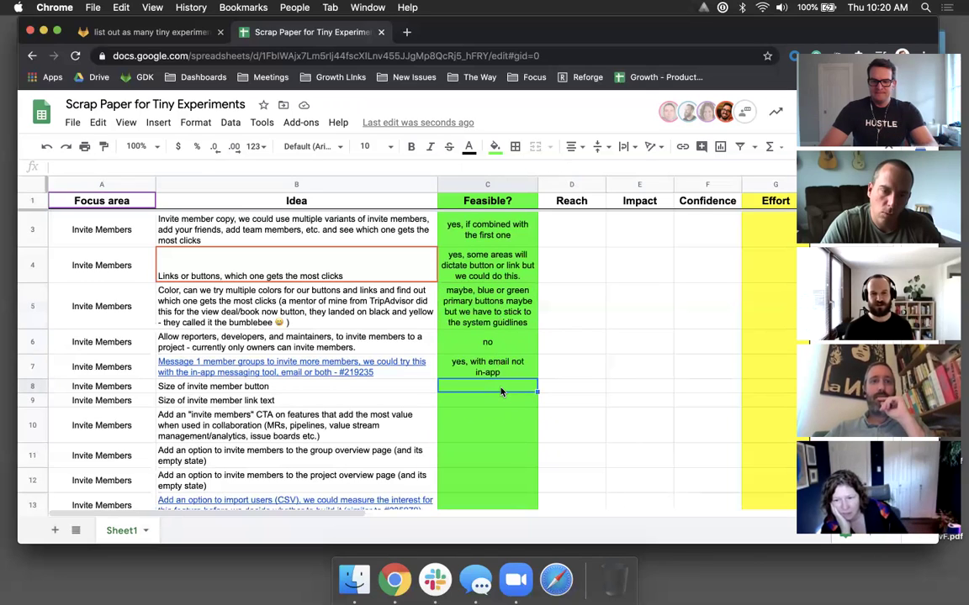
text(maybe)
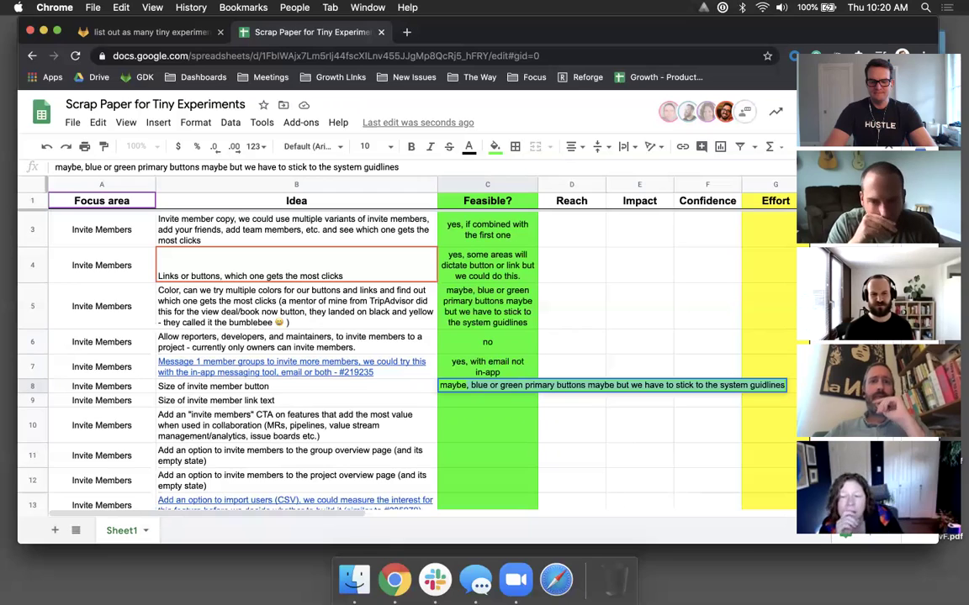
text(, we'd )
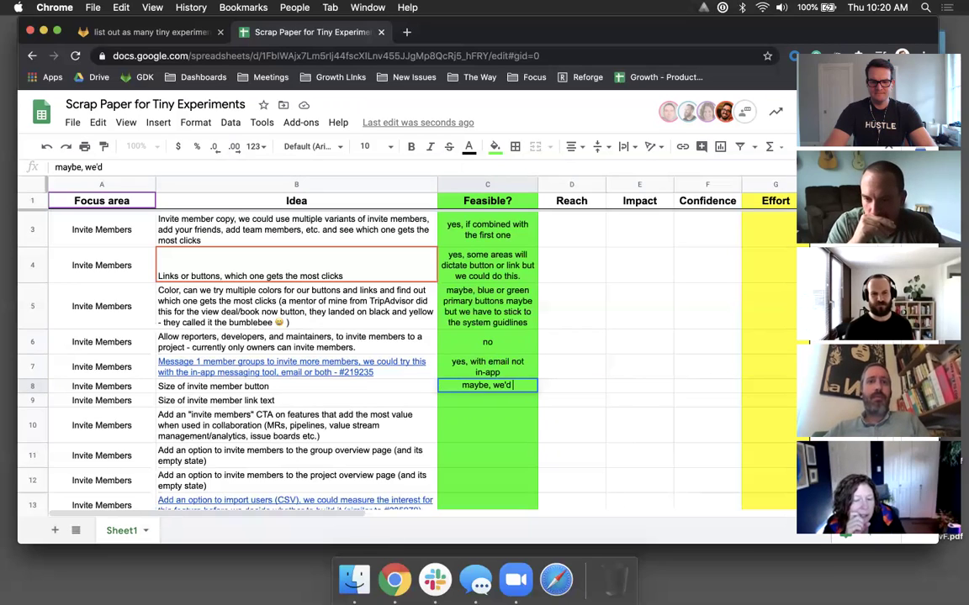
text(need to stay in th)
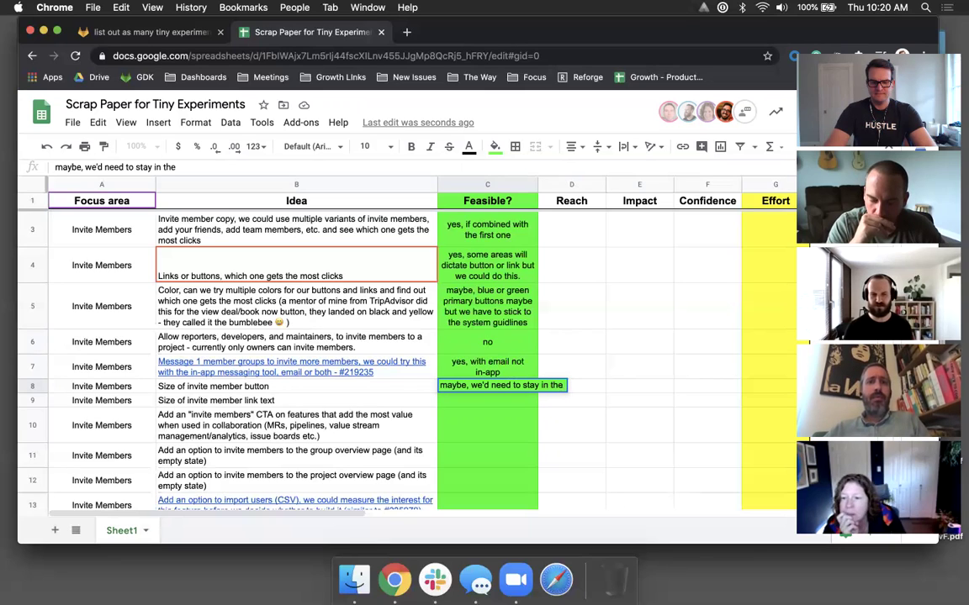
text(e)
key(BackSpace)
key(BackSpace)
key(BackSpace)
key(BackSpace)
key(BackSpace)
key(BackSpace)
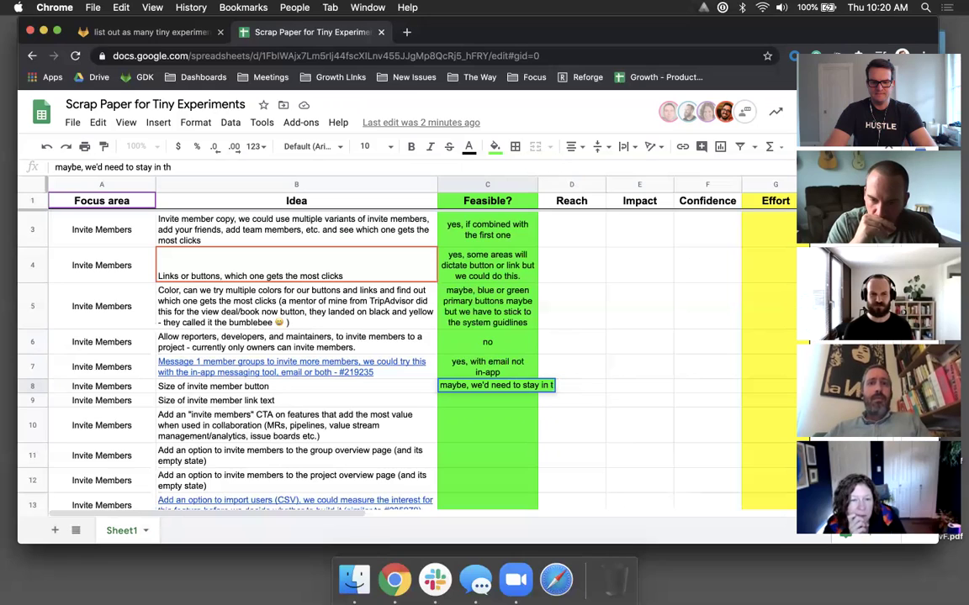
text(within)
text( the s)
text( st)
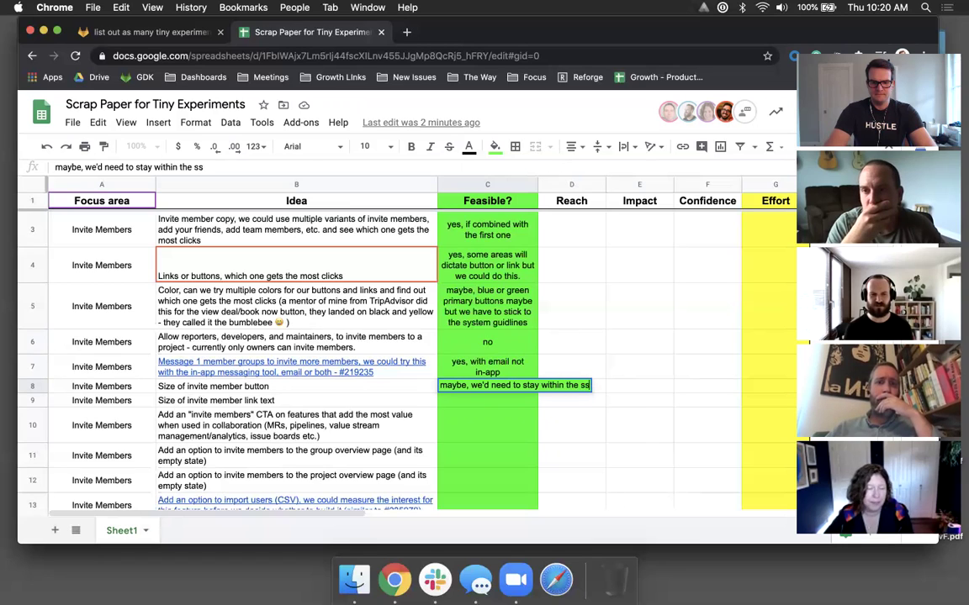
text(ystem)
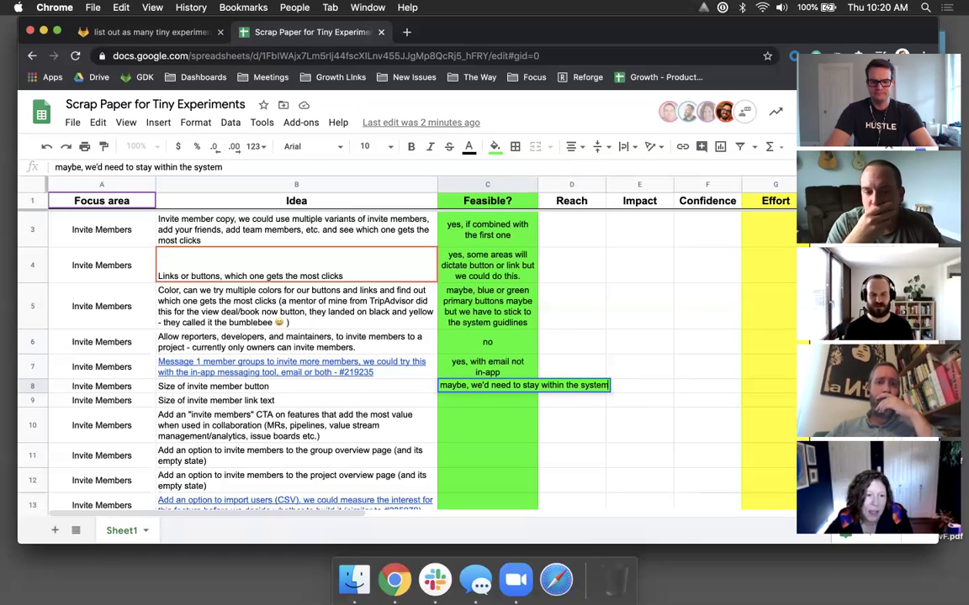
text( constraints)
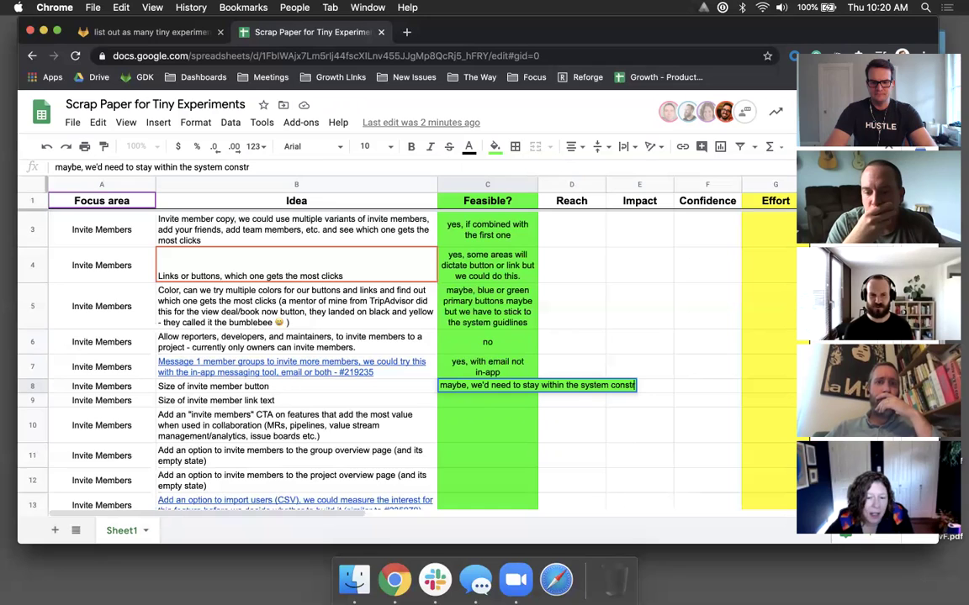
- Copy the C8 feasibility note into C9 for the invite member link text size idea
click(516, 404)
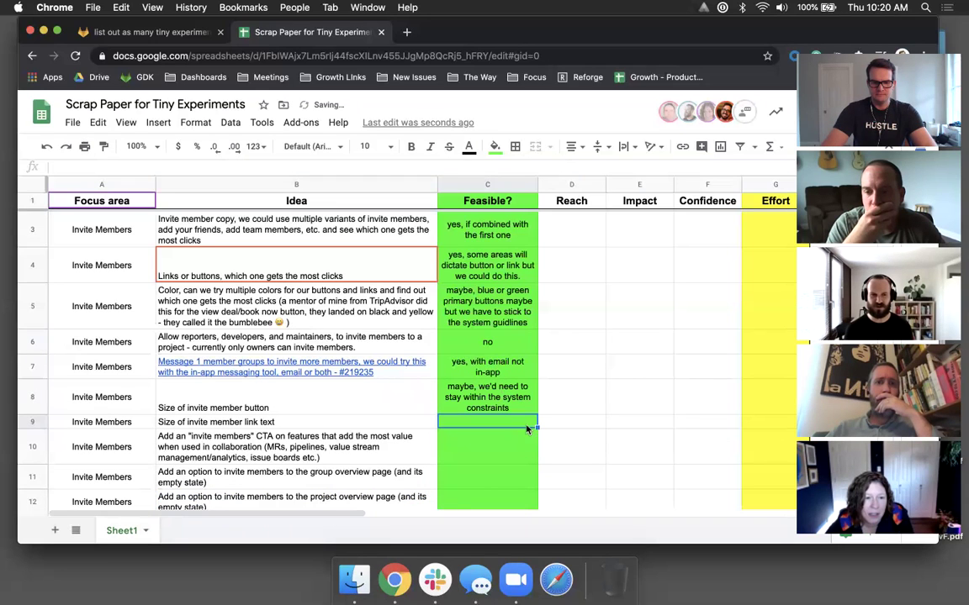
key(ctrl+c)
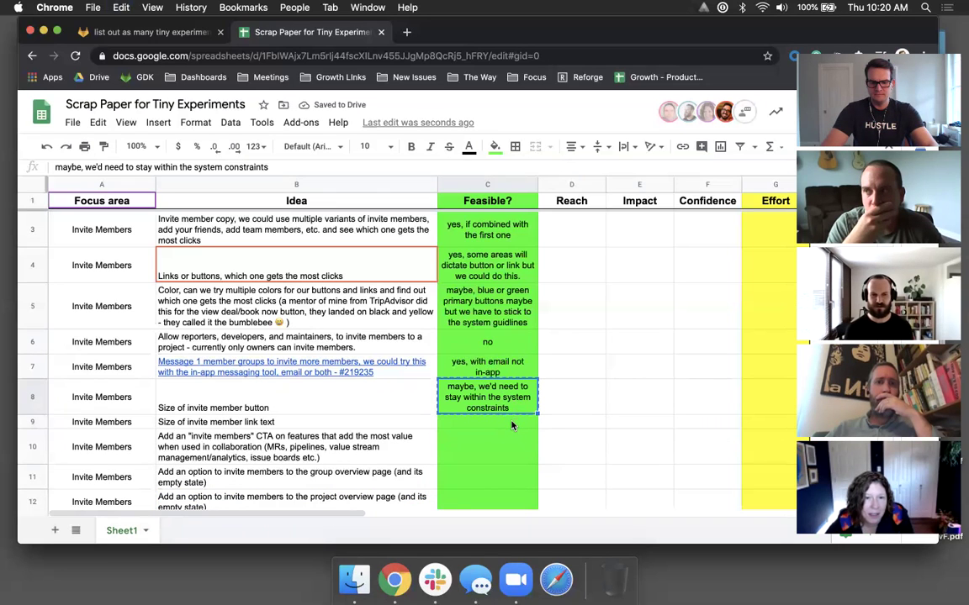
key(Down)
key(ctrl+v)
click(617, 403)
- Enter "yes" in C10 and C11 for the "invite members" CTA and group overview page ideas
scroll(617, 402, down, 3)
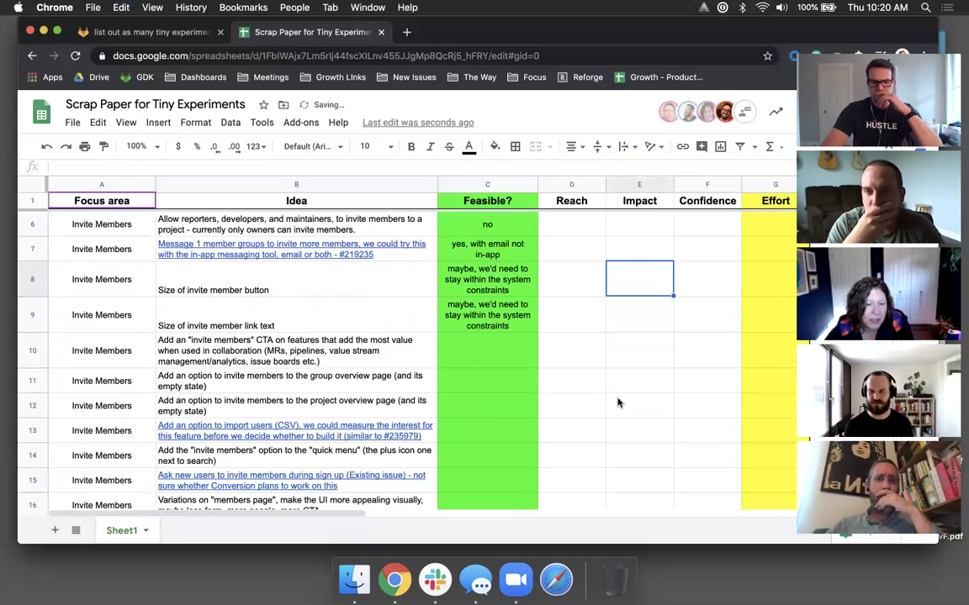
scroll(617, 402, up, 1)
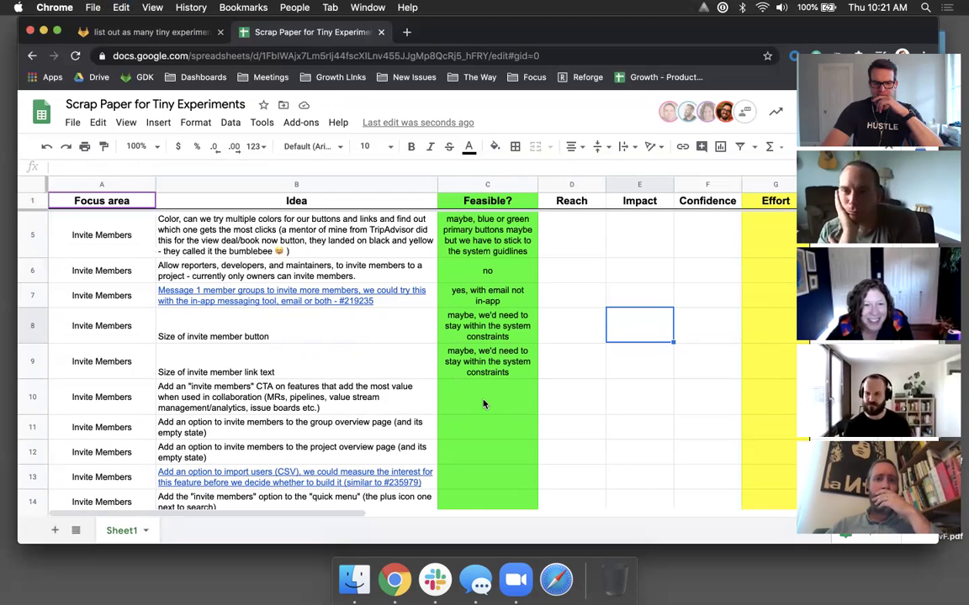
scroll(484, 405, down, 2)
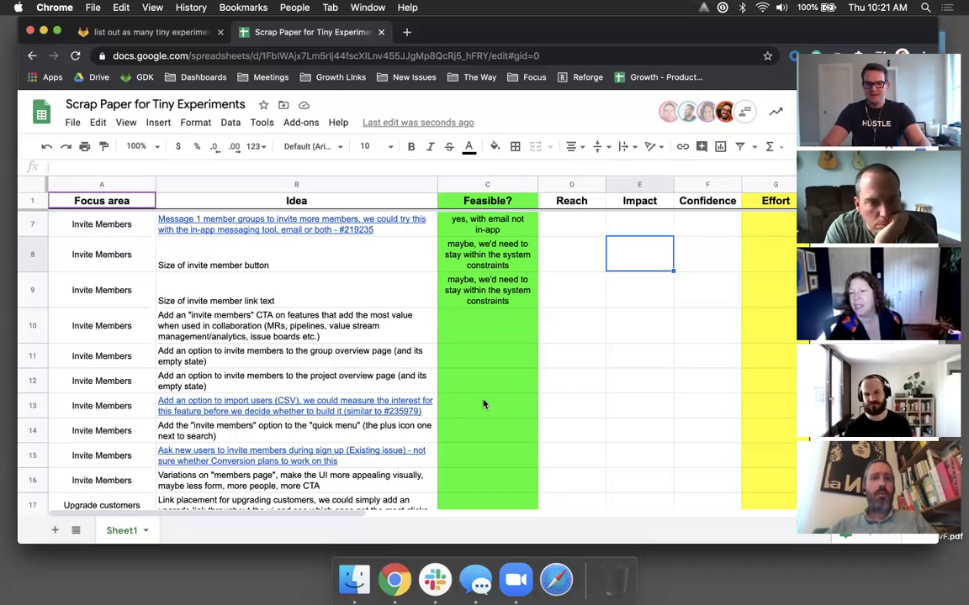
click(528, 319)
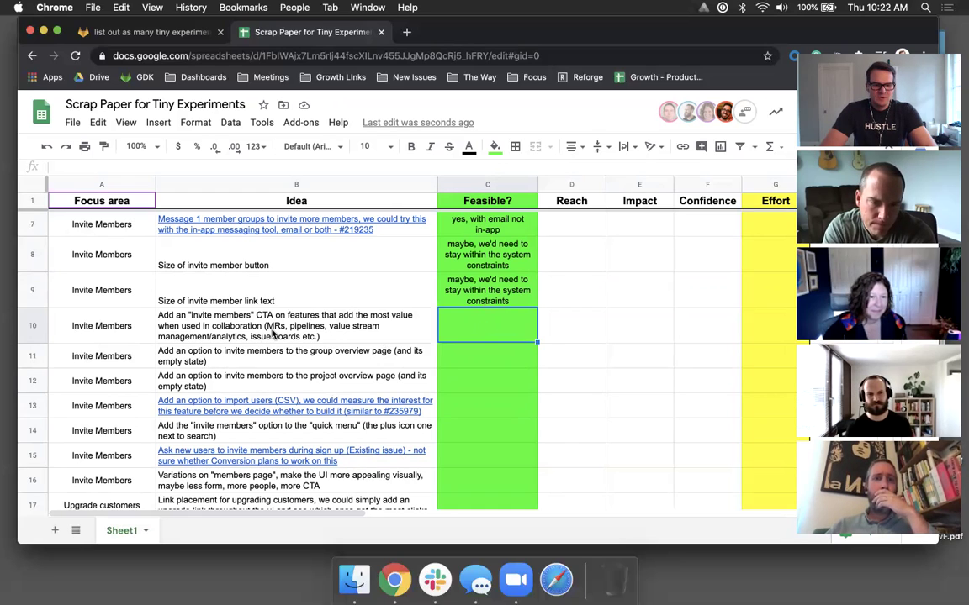
click(272, 333)
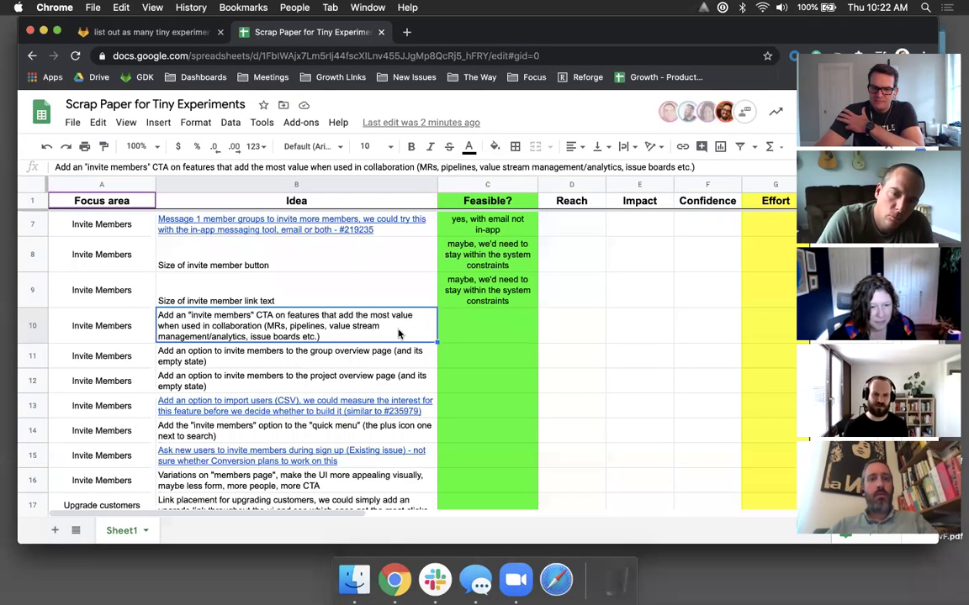
click(460, 334)
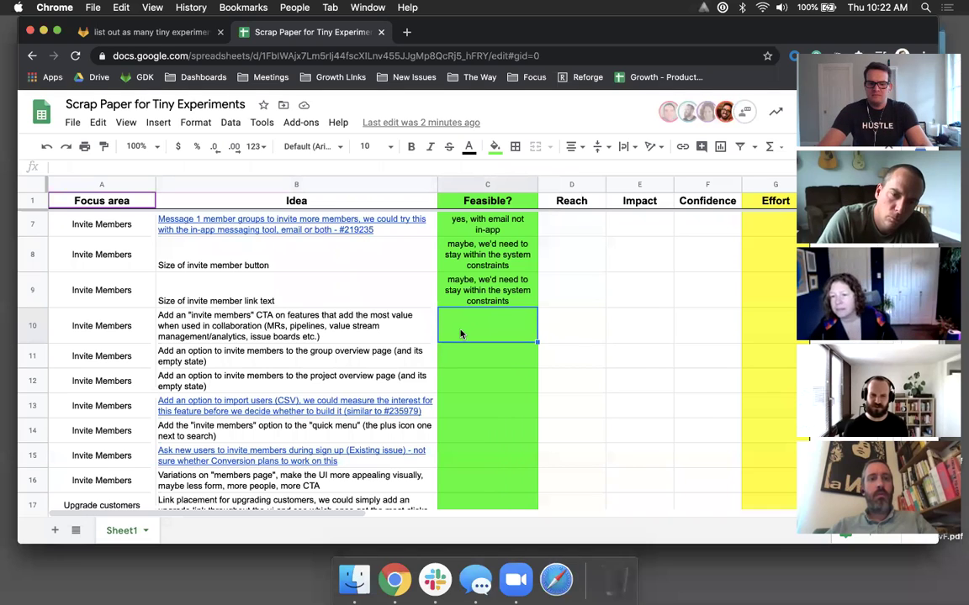
text(yes)
key(Return)
text(yes)
key(Return)
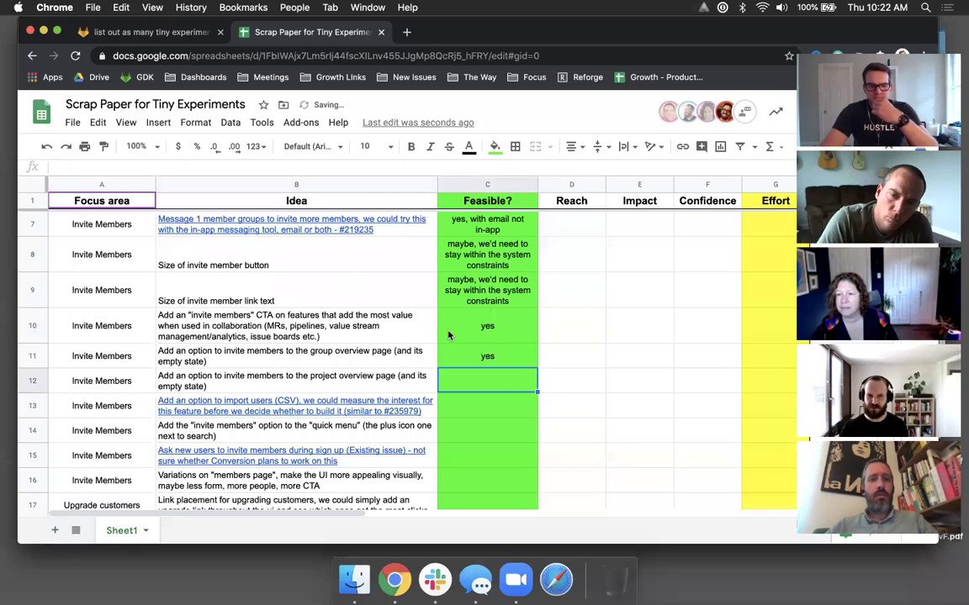
- Mark the idea of inviting members from the project overview page as feasible by entering "yes" in C12
mouse_move(316, 407)
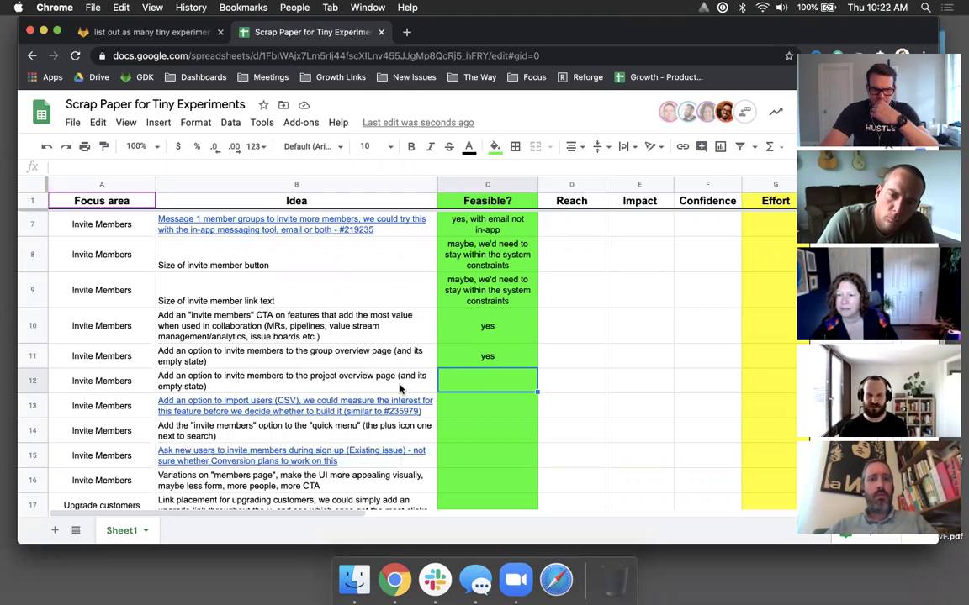
click(400, 387)
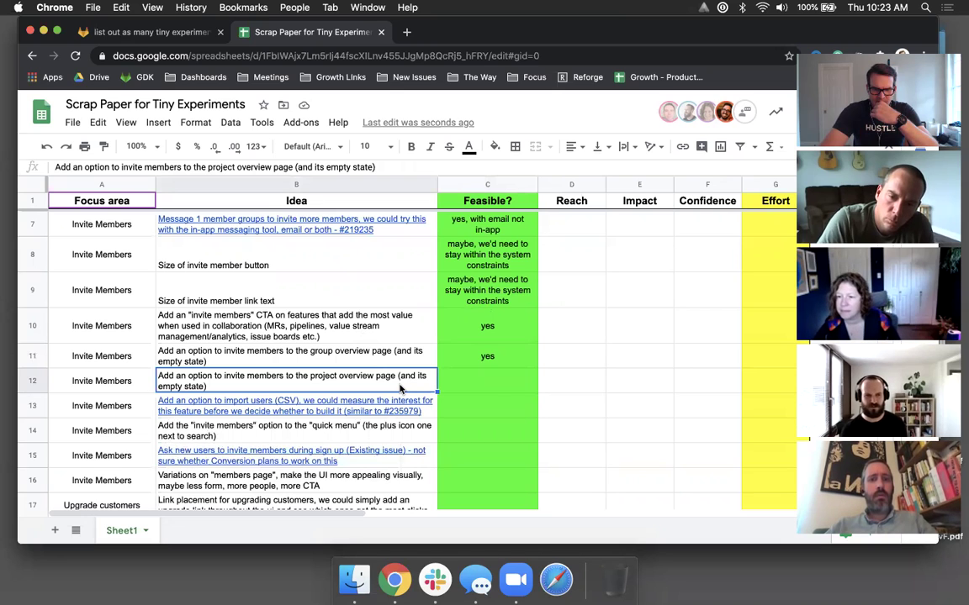
click(493, 386)
text(yes)
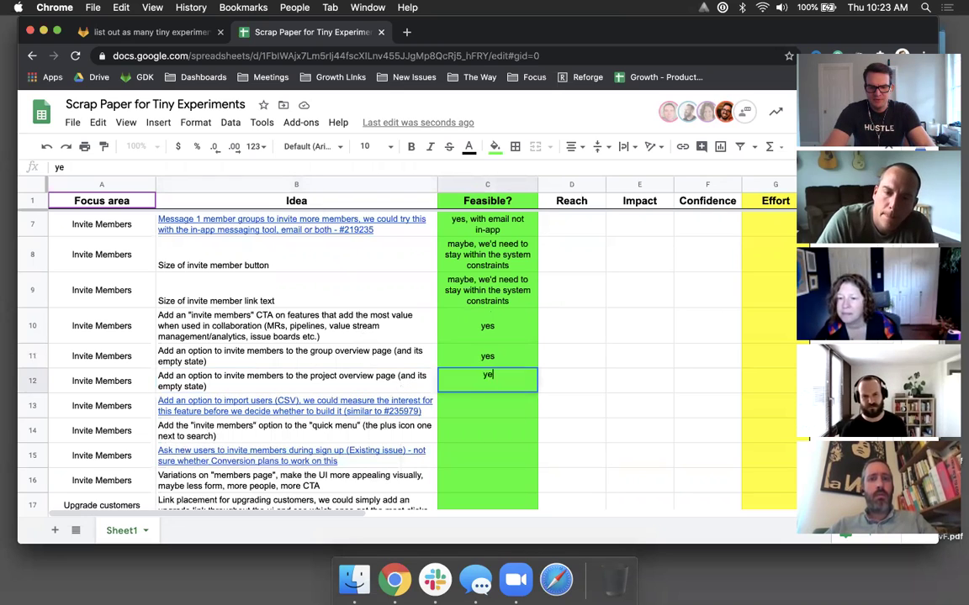
key(Return)
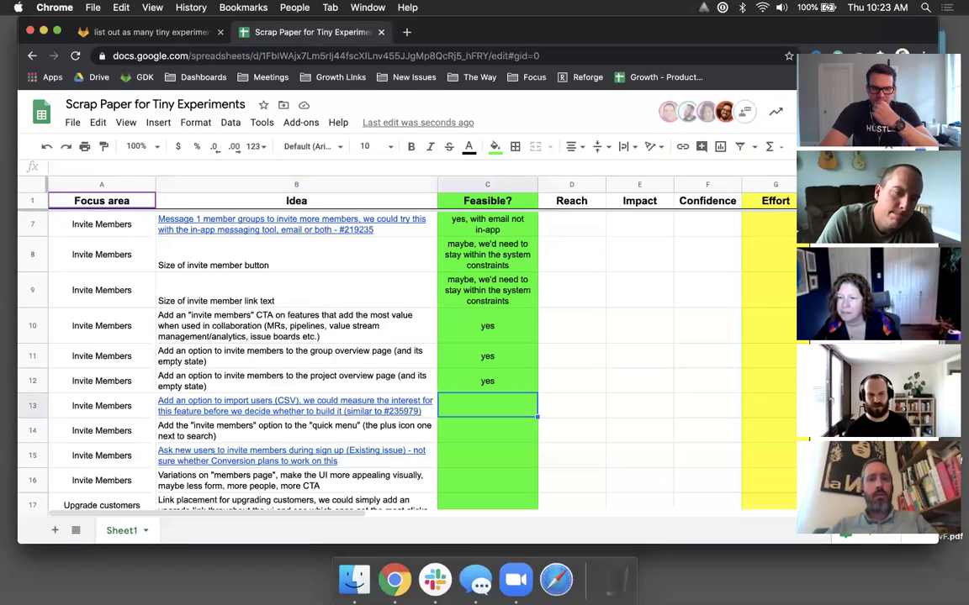
- Select the idea cells B10 to B12, covering the CTA, group overview and project overview ideas
scroll(540, 378, down, 1)
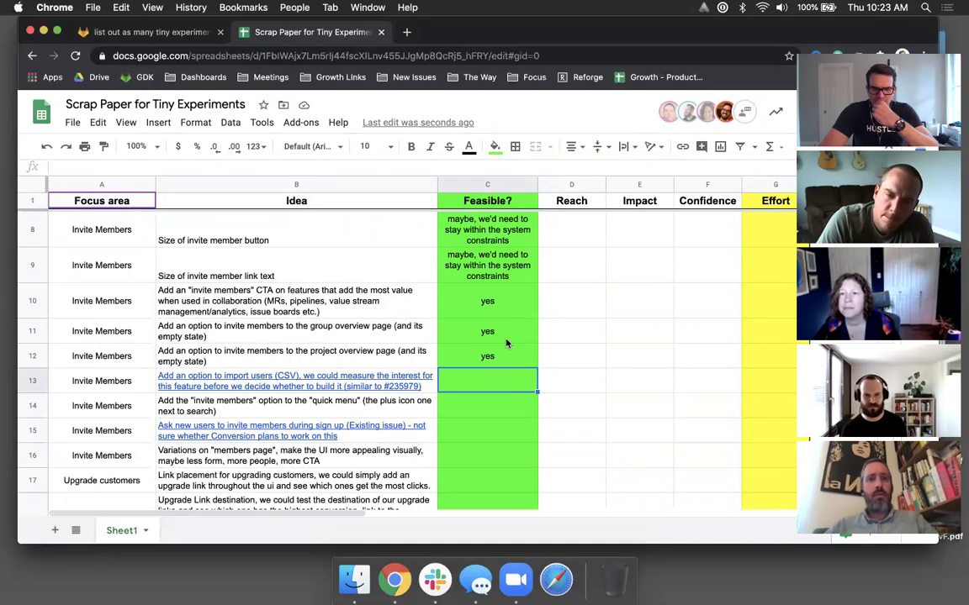
click(352, 307)
drag(351, 328, 353, 356)
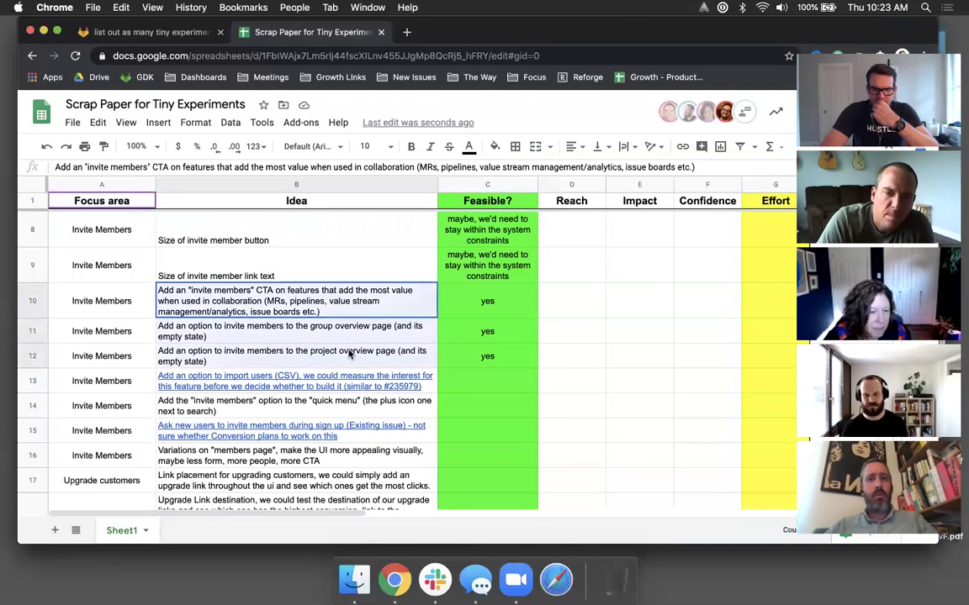
- Begin the feasibility note in C13 for the CSV user import idea with "yes, but"
click(492, 373)
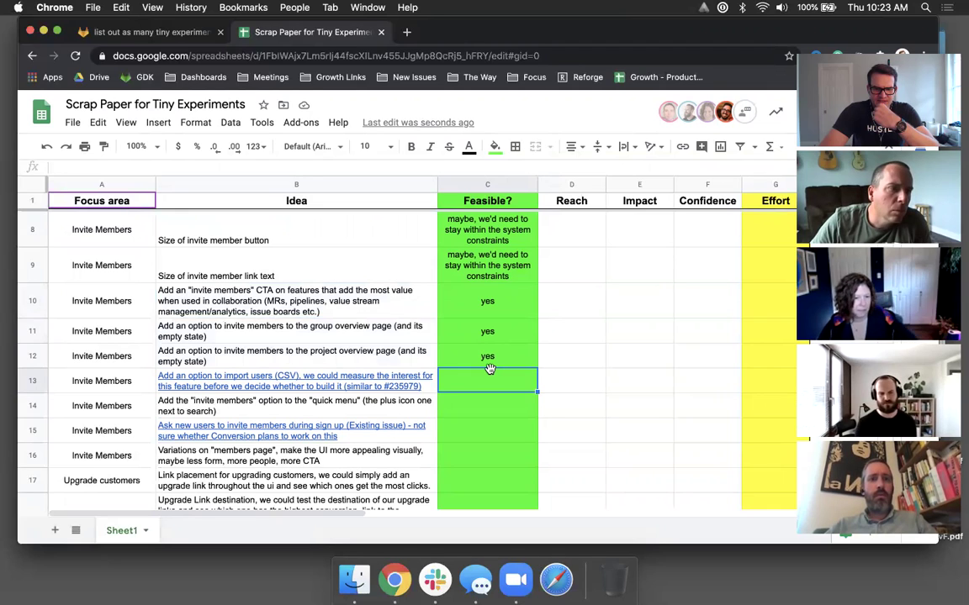
mouse_move(341, 384)
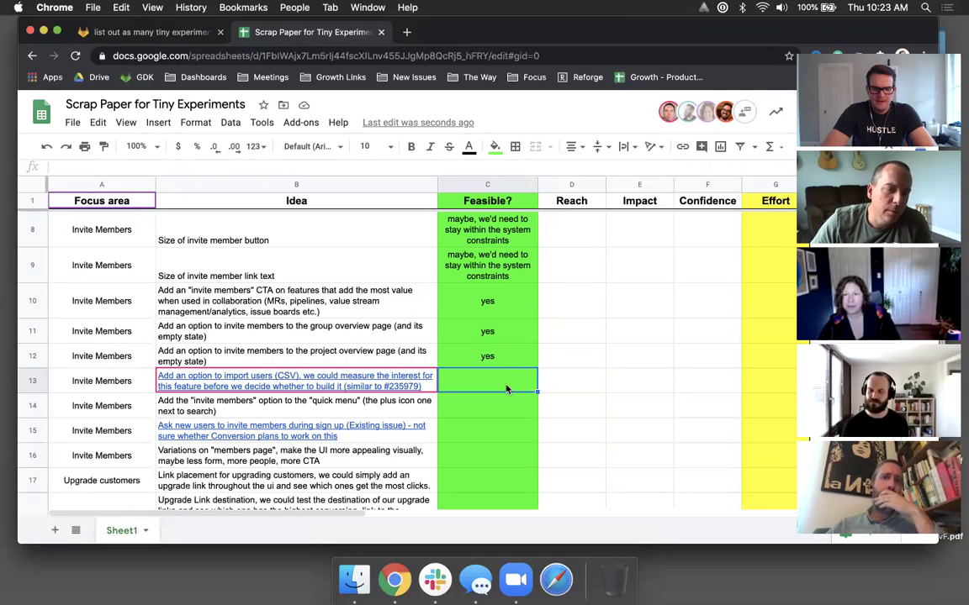
text(yes)
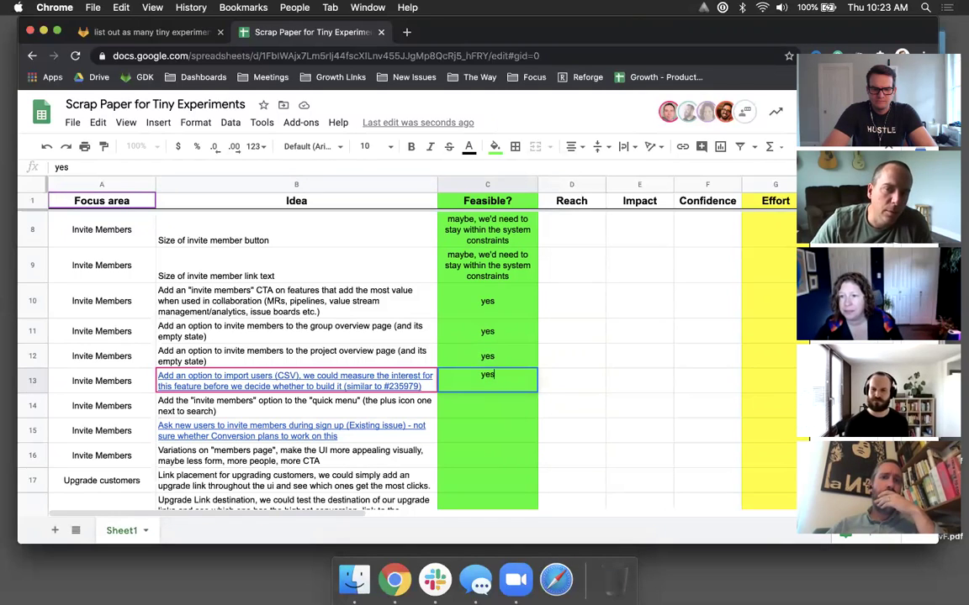
text(, but)
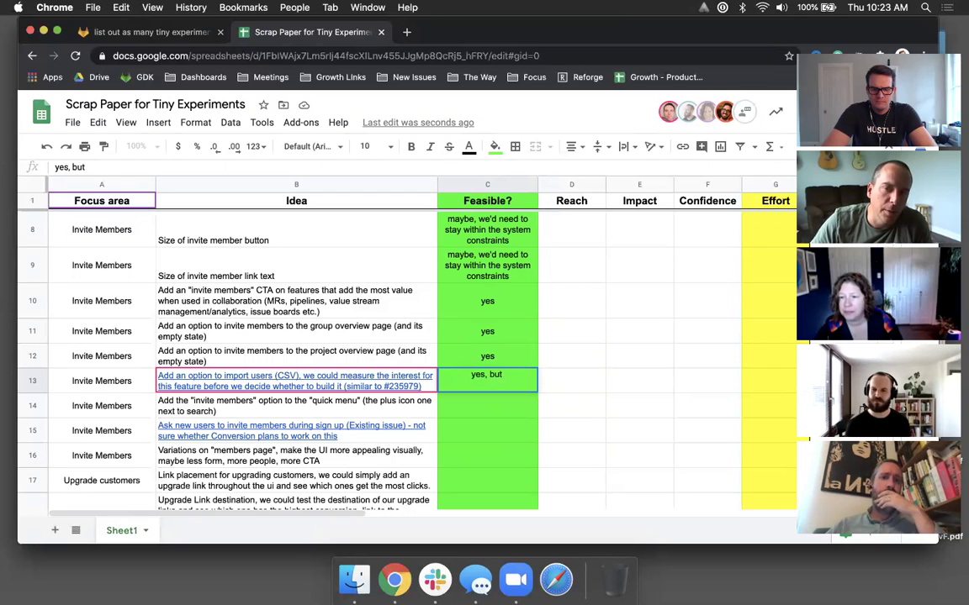
text( not low ev)
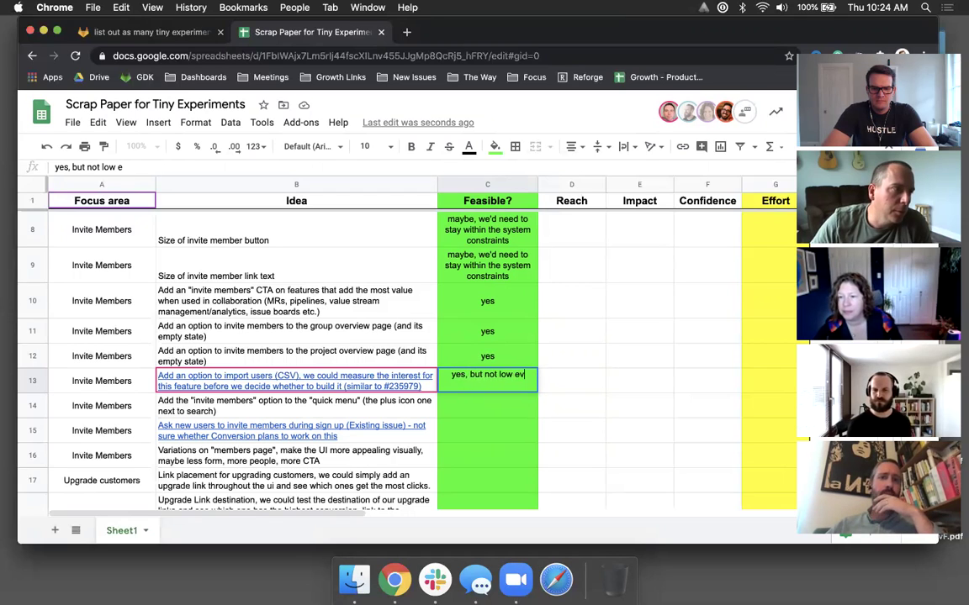
text(f)
key(BackSpace)
key(BackSpace)
key(BackSpace)
key(BackSpace)
key(BackSpace)
text(w effor or q)
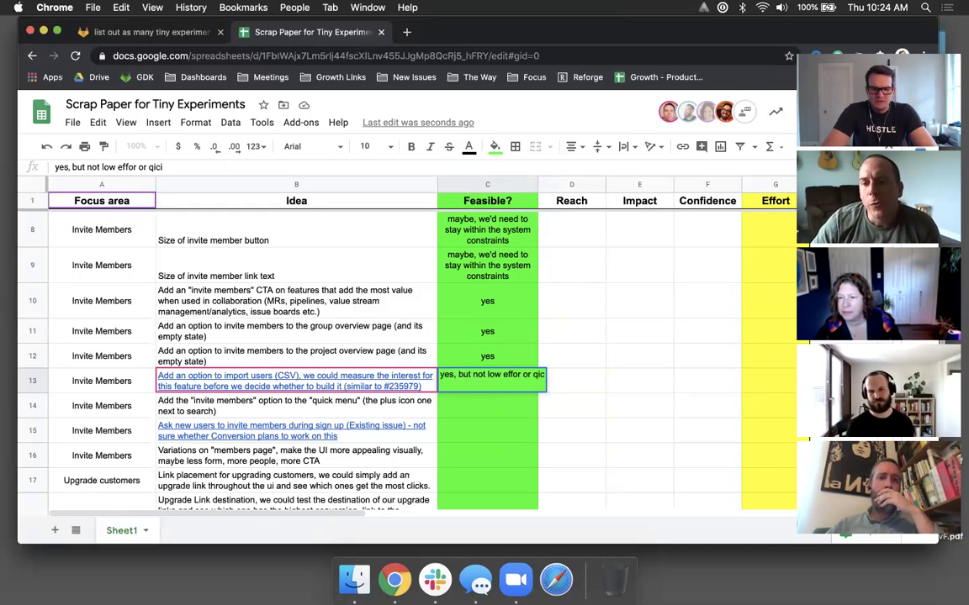
key(BackSpace)
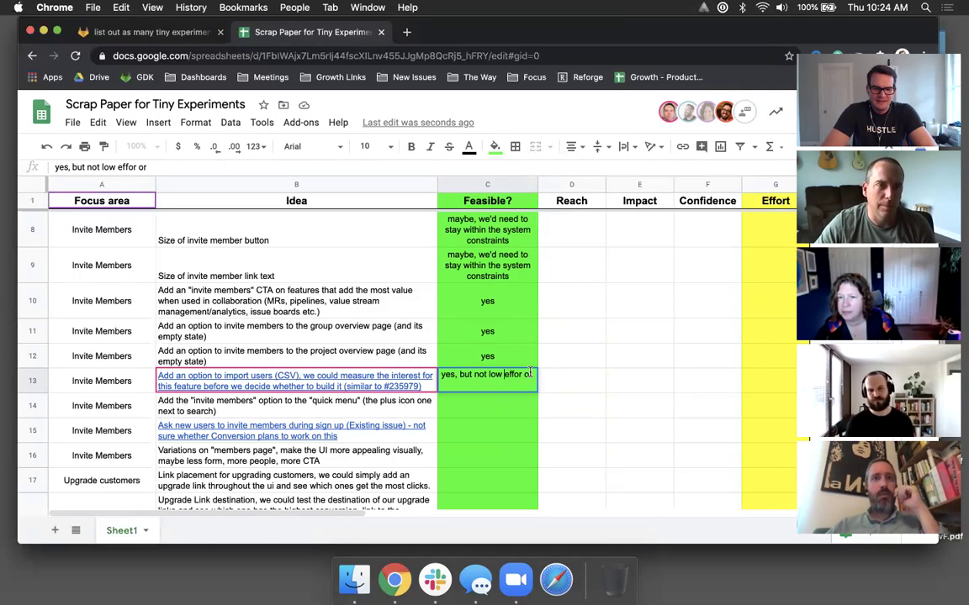
key(BackSpace)
key(BackSpace)
key(BackSpace)
key(BackSpace)
key(BackSpace)
key(BackSpace)
key(BackSpace)
key(BackSpace)
key(BackSpace)
key(BackSpace)
key(BackSpace)
key(BackSpace)
key(BackSpace)
key(BackSpace)
key(BackSpace)
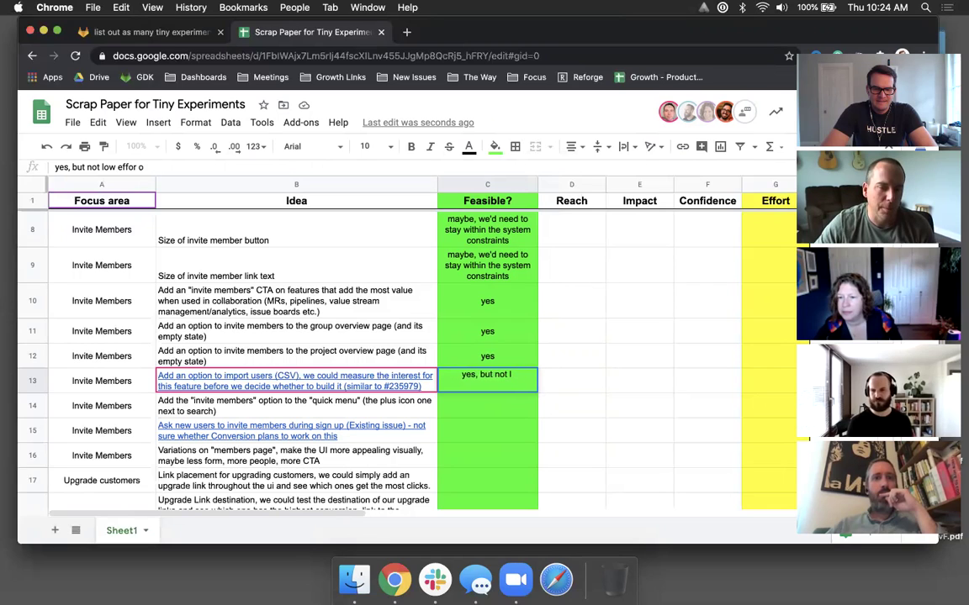
key(BackSpace)
- Complete the C13 note so it reads "yes, but may be bigger than 2 weeks"
text(maybe)
key(BackSpace)
key(BackSpace)
key(BackSpace)
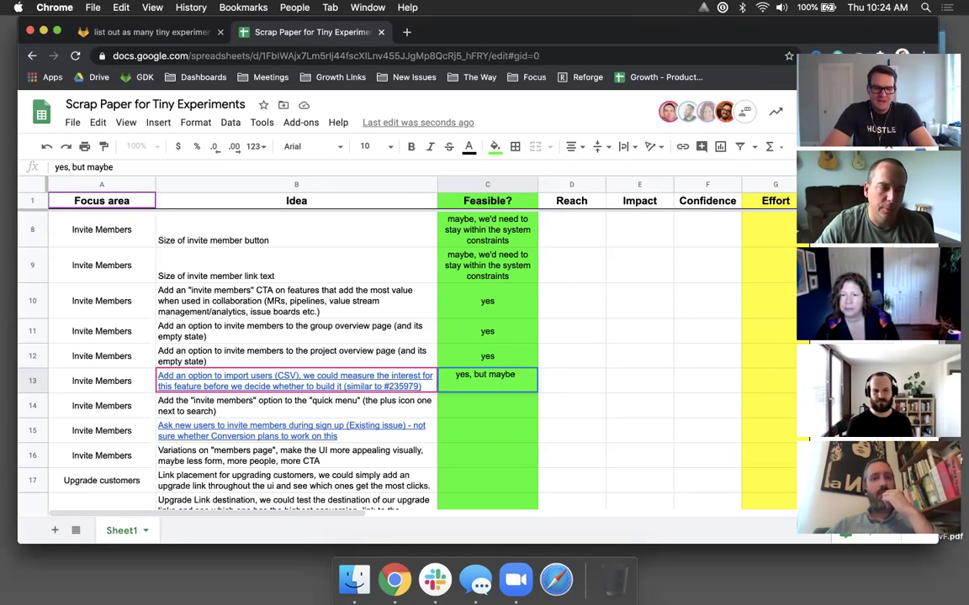
text(b)
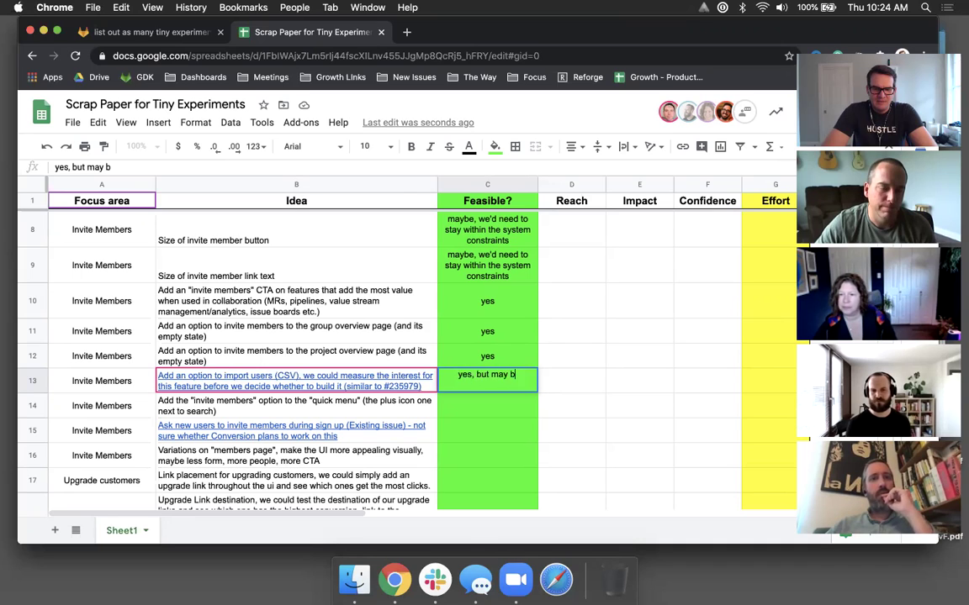
text(e bigger t)
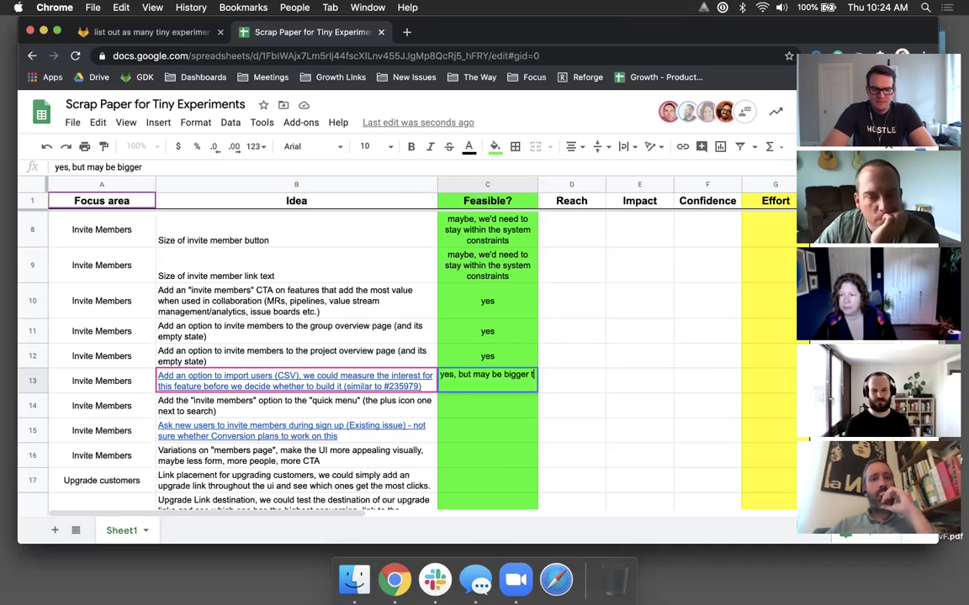
text(han 2 weeks)
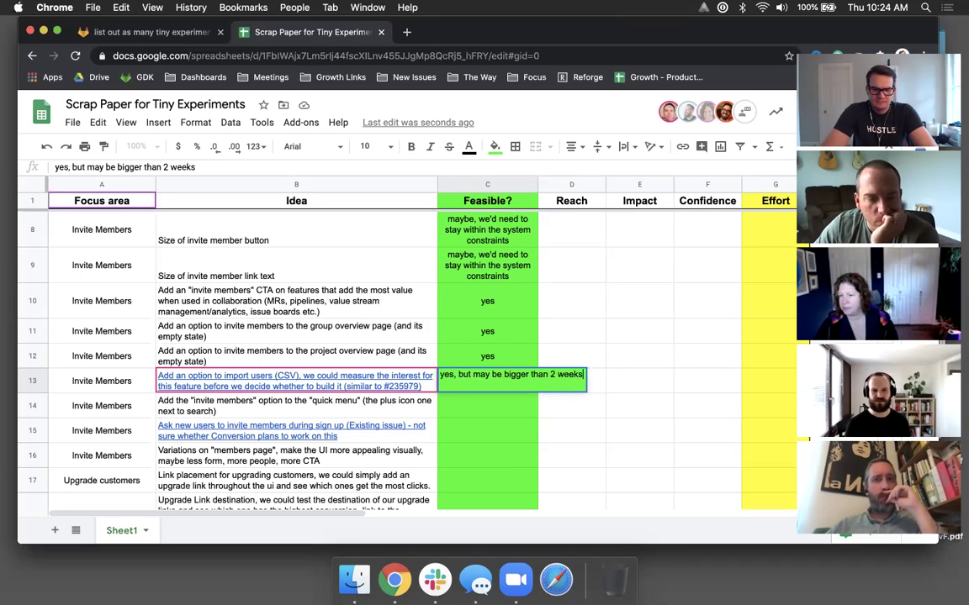
key(Return)
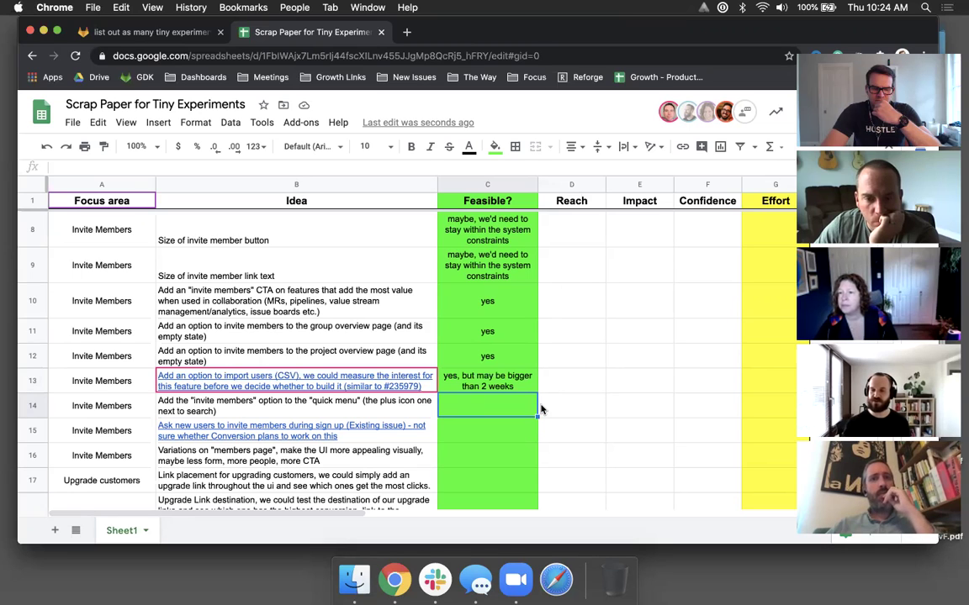
- Append "- Maybe test it with a teaser modal." to the CSV user import idea in B13
click(475, 383)
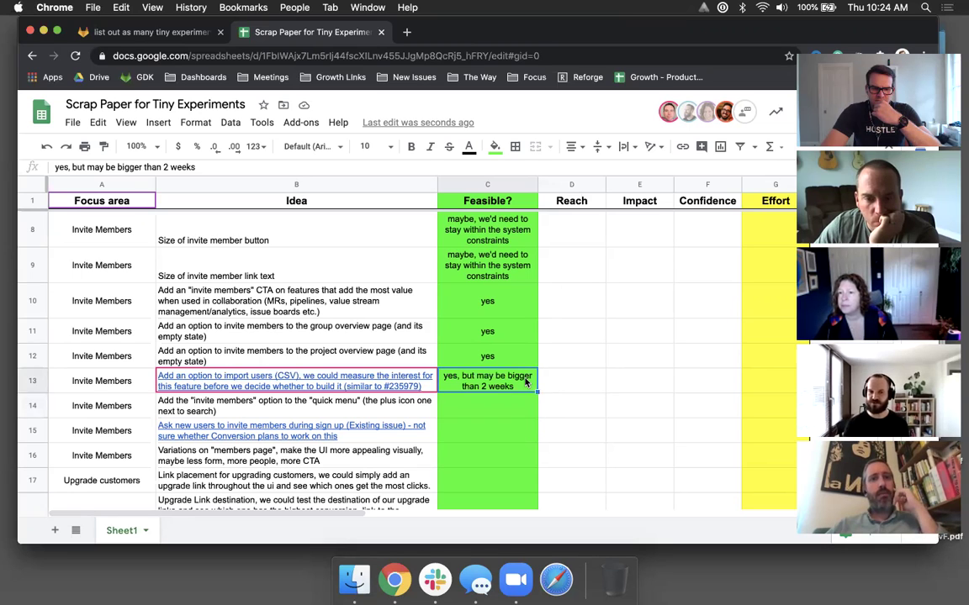
click(427, 388)
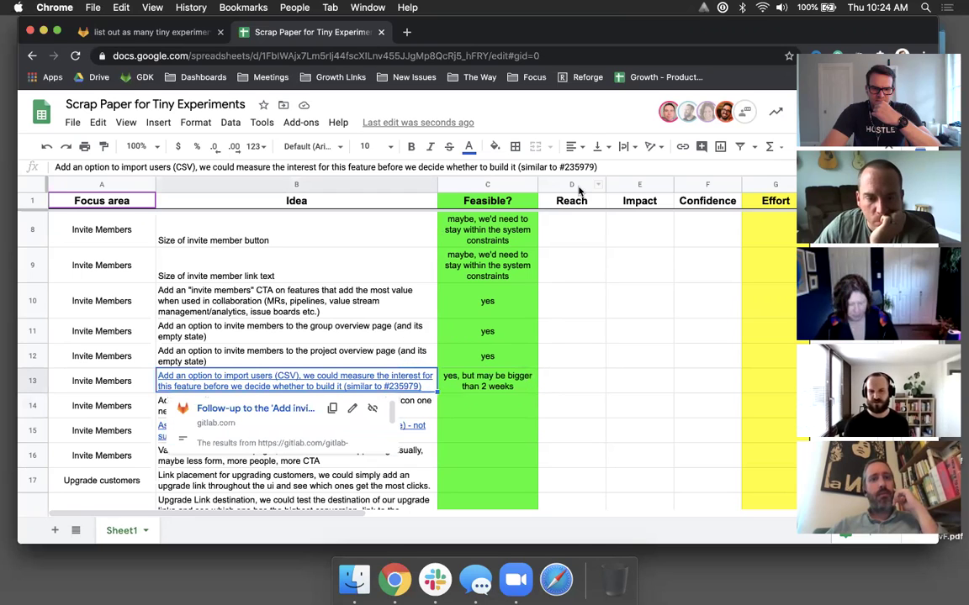
click(647, 165)
text(- )
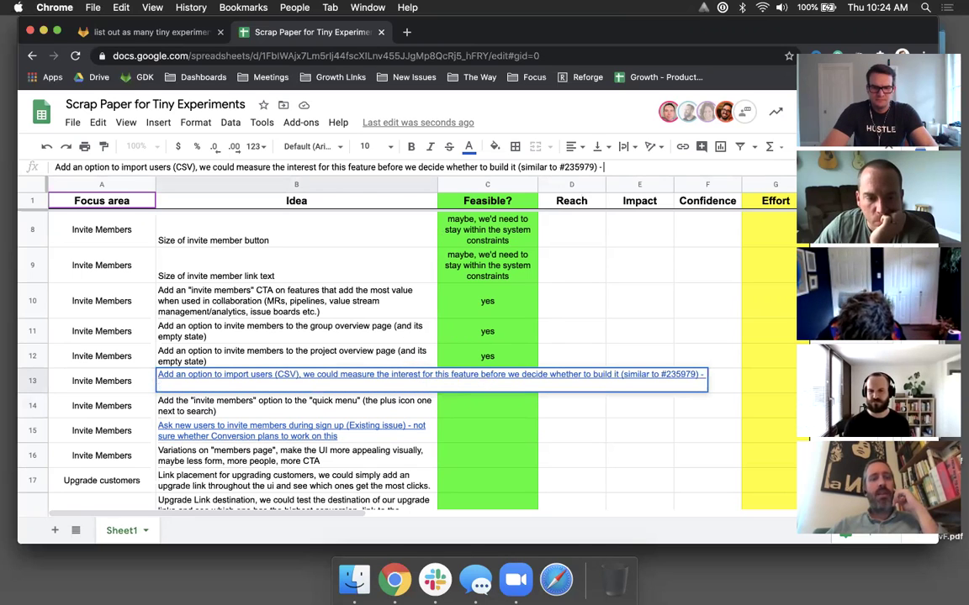
text(Maybe add)
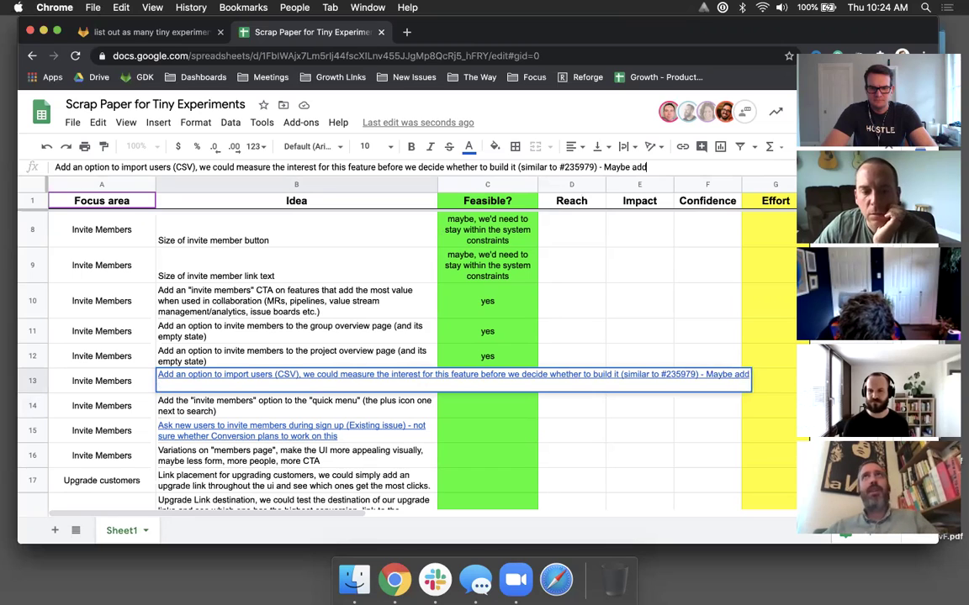
key(BackSpace)
key(BackSpace)
key(BackSpace)
text(test it with the)
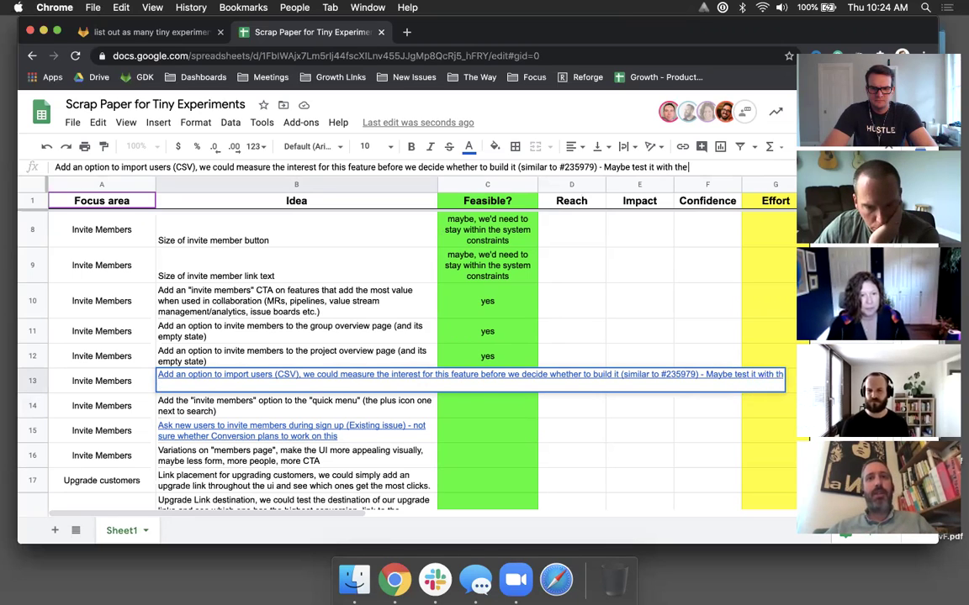
key(BackSpace)
key(BackSpace)
key(BackSpace)
text(a non working)
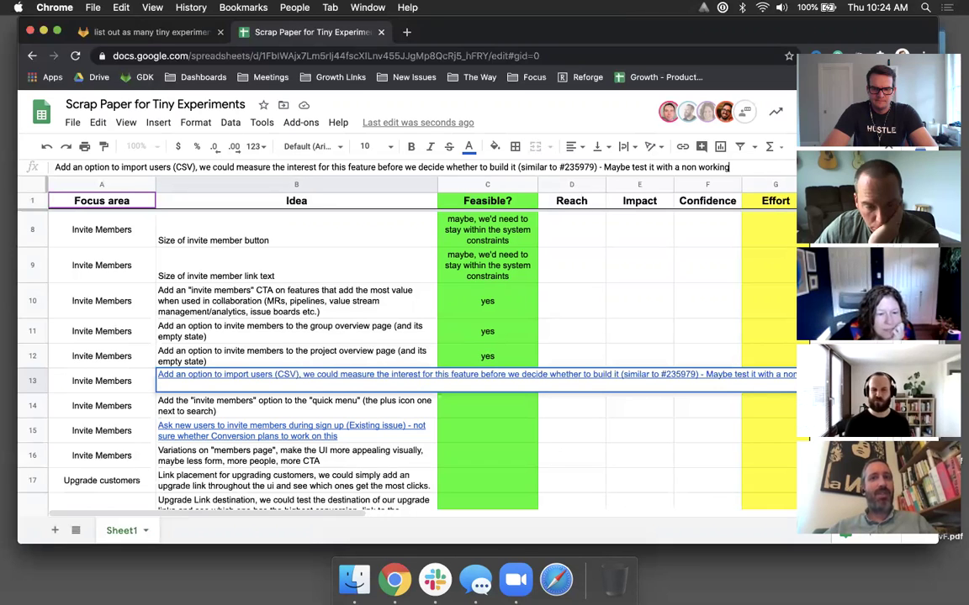
key(BackSpace)
key(BackSpace)
key(BackSpace)
key(BackSpace)
key(BackSpace)
key(BackSpace)
key(BackSpace)
key(BackSpace)
text(t)
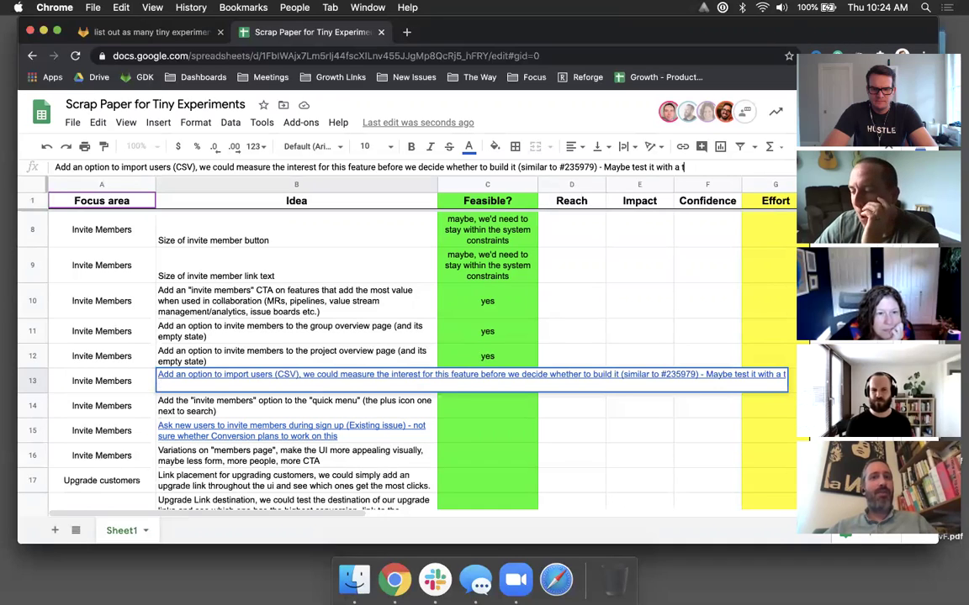
text(easer )
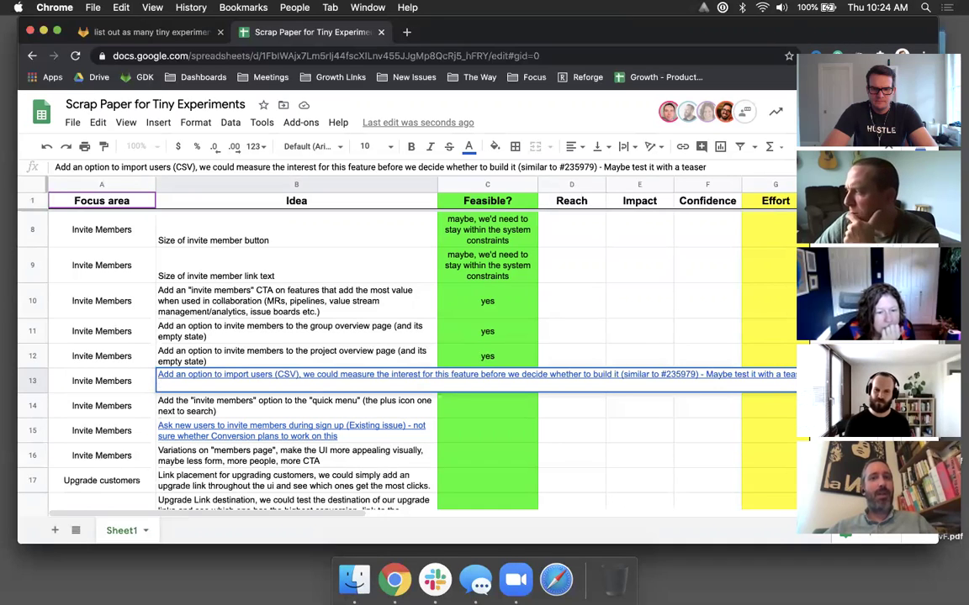
text(modal)
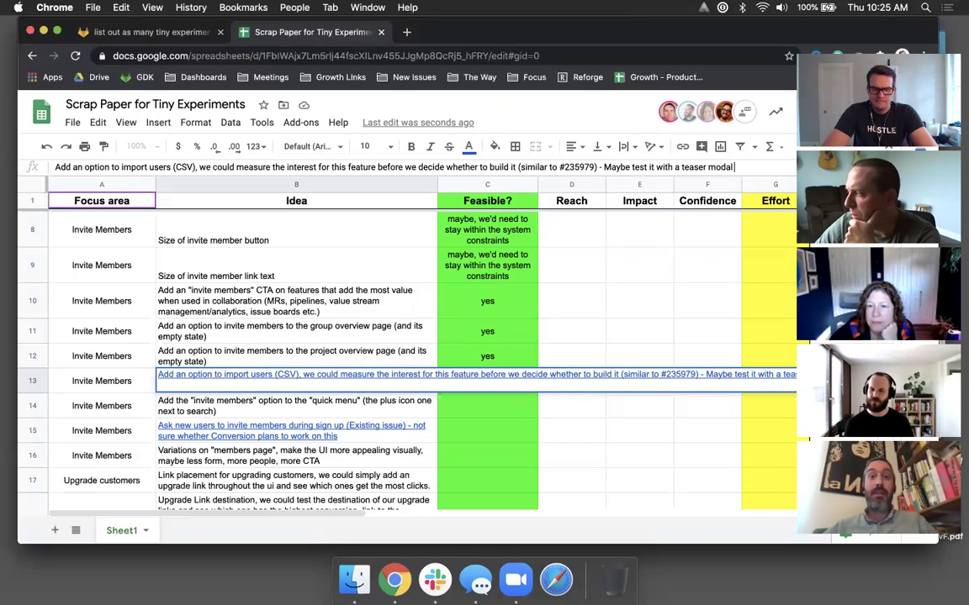
text(.)
key(Return)
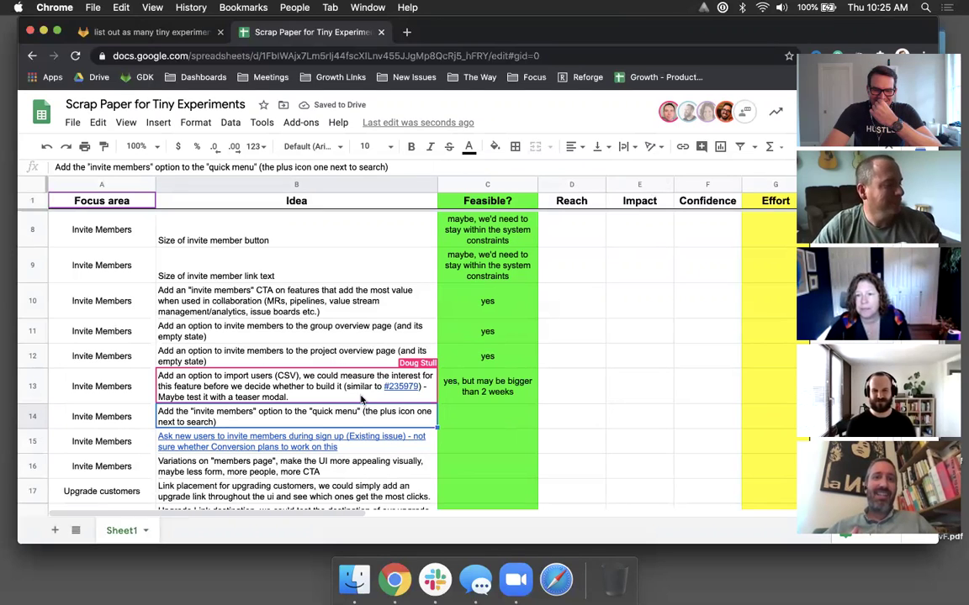
- Append "- what does the validation track look like for this?" to the feasibility note in C13
click(564, 383)
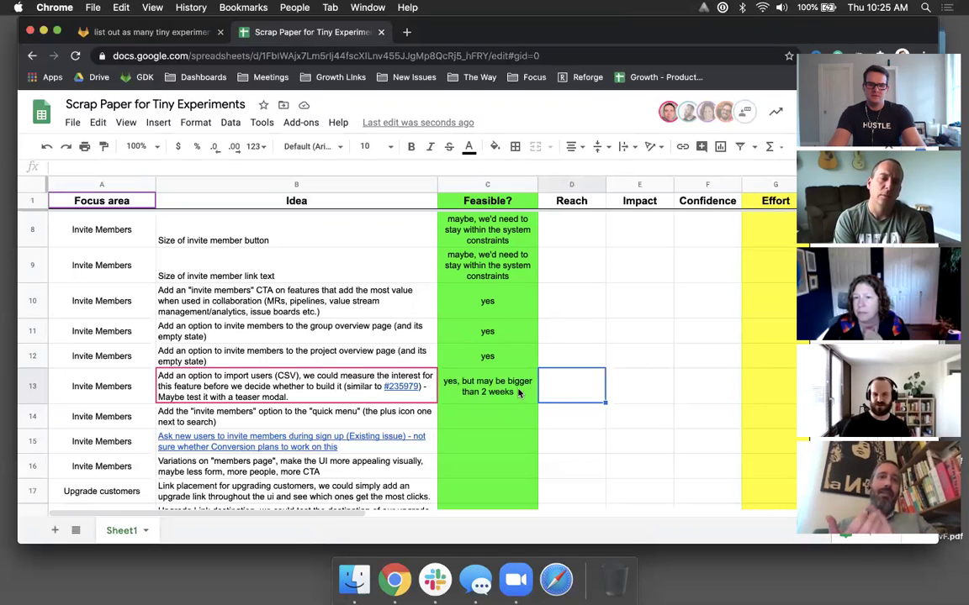
key(Left)
click(378, 165)
text(- what)
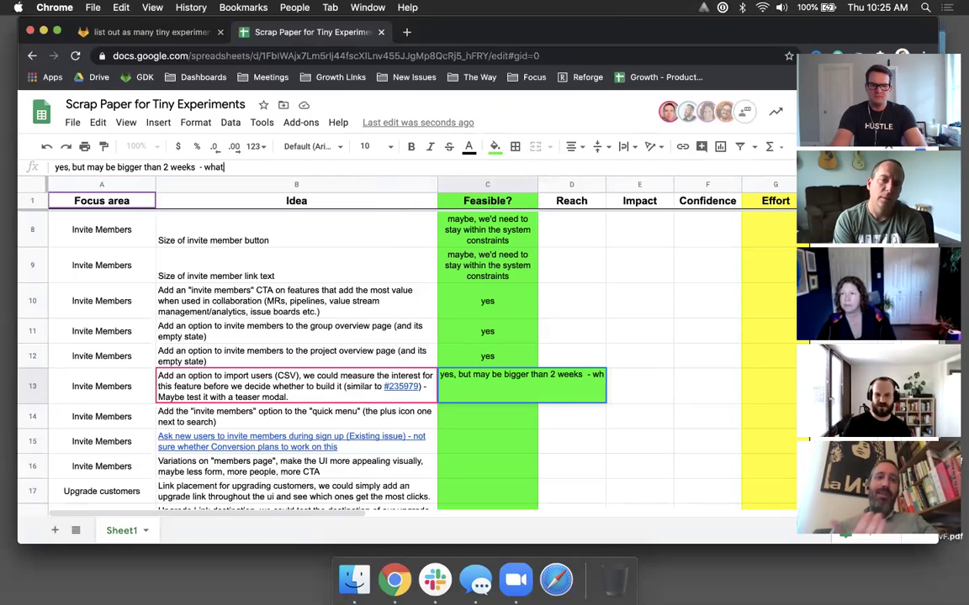
text( does the )
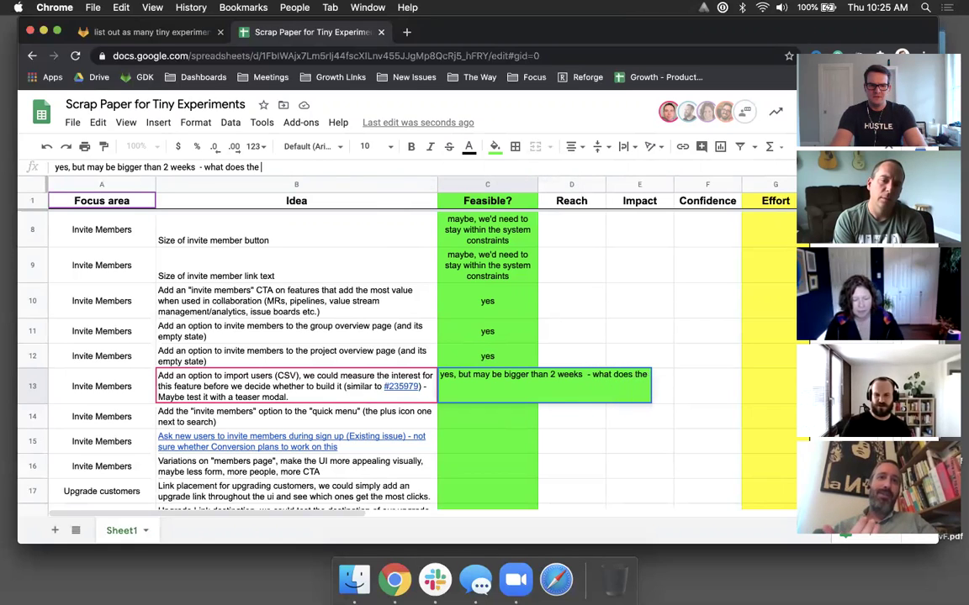
text(validation tr)
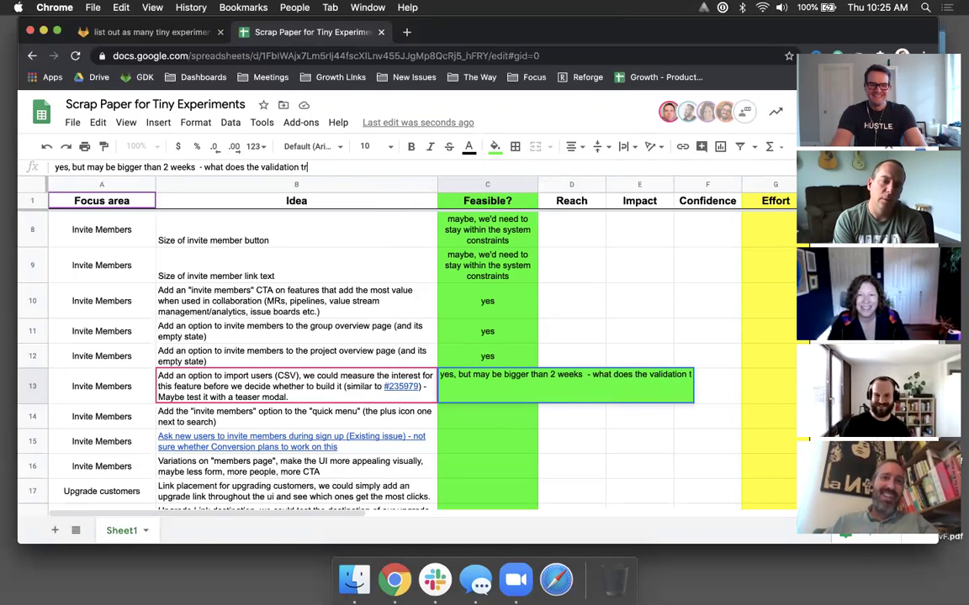
text(ack look like for this?)
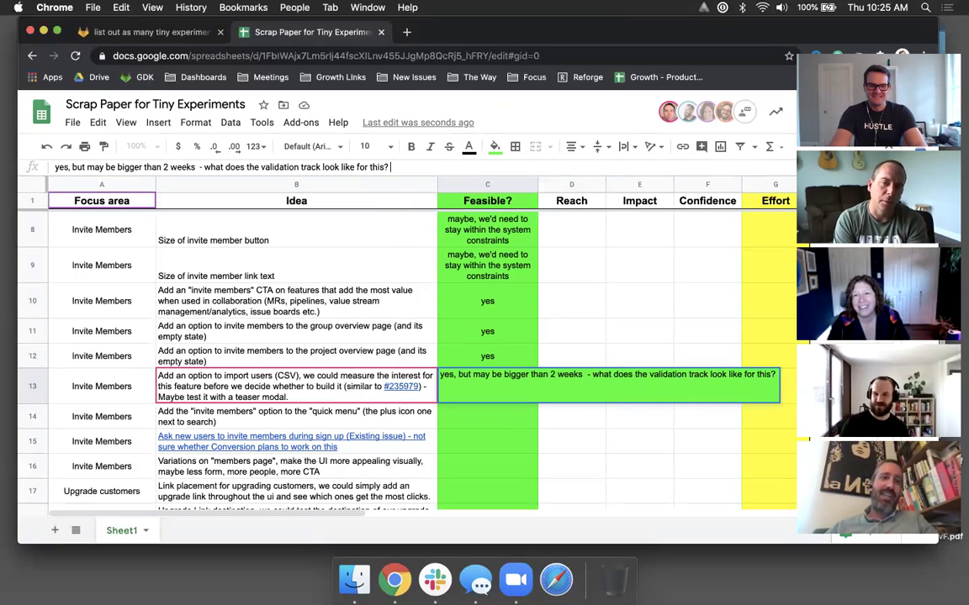
key(Return)
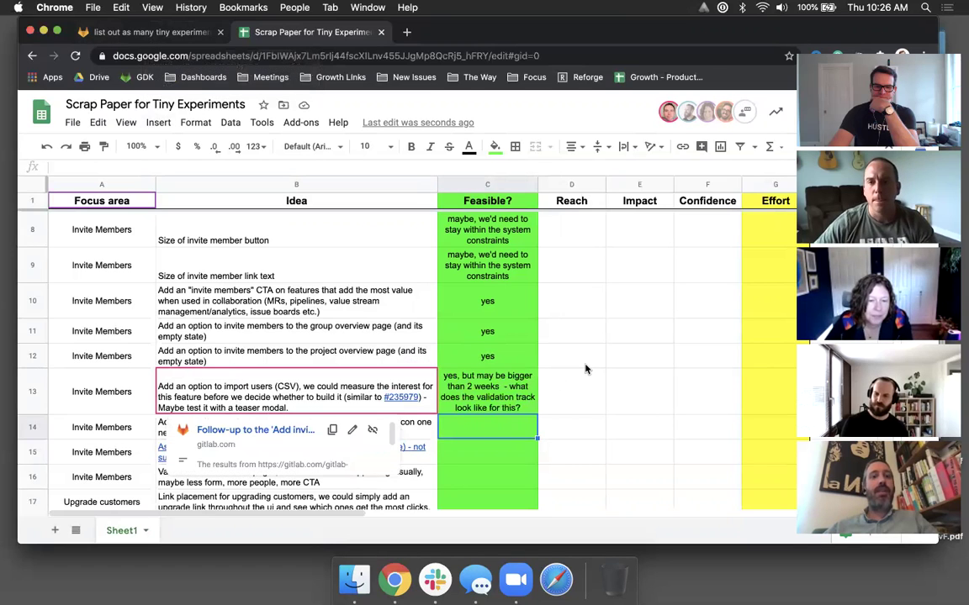
- Mark the idea of adding "invite members" to the quick menu as feasible by entering "yes" in C14
scroll(635, 358, down, 1)
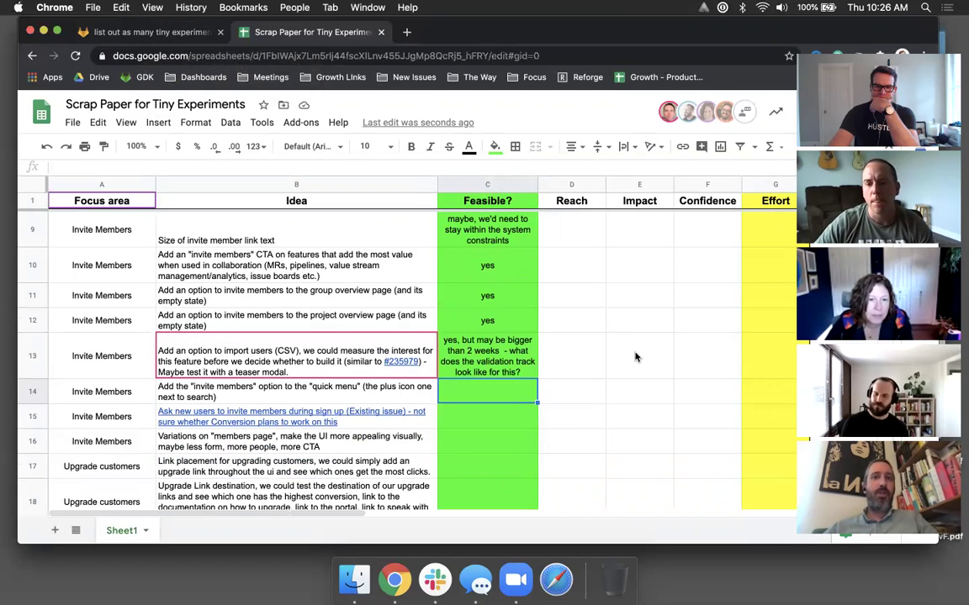
scroll(634, 357, down, 2)
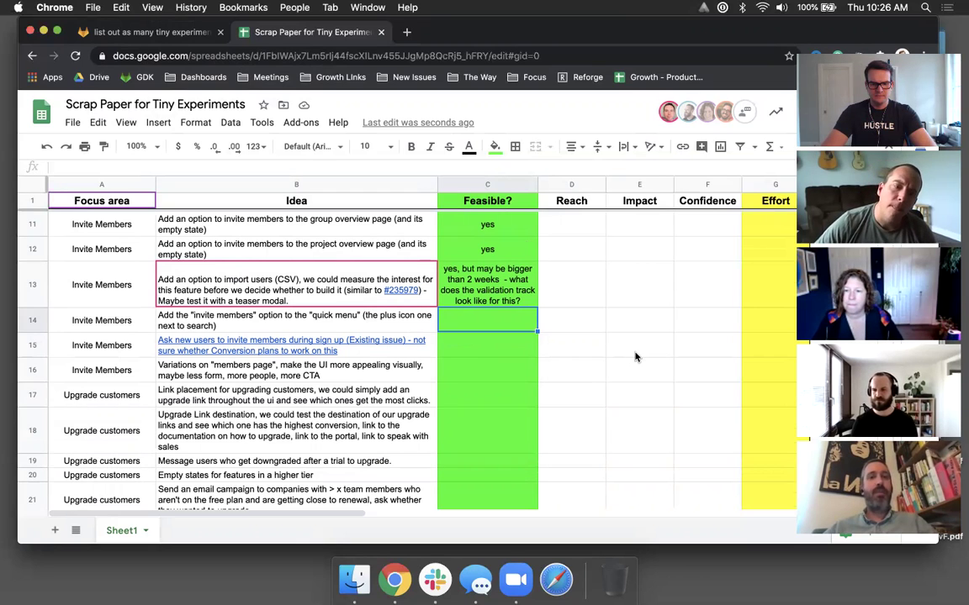
scroll(635, 358, down, 1)
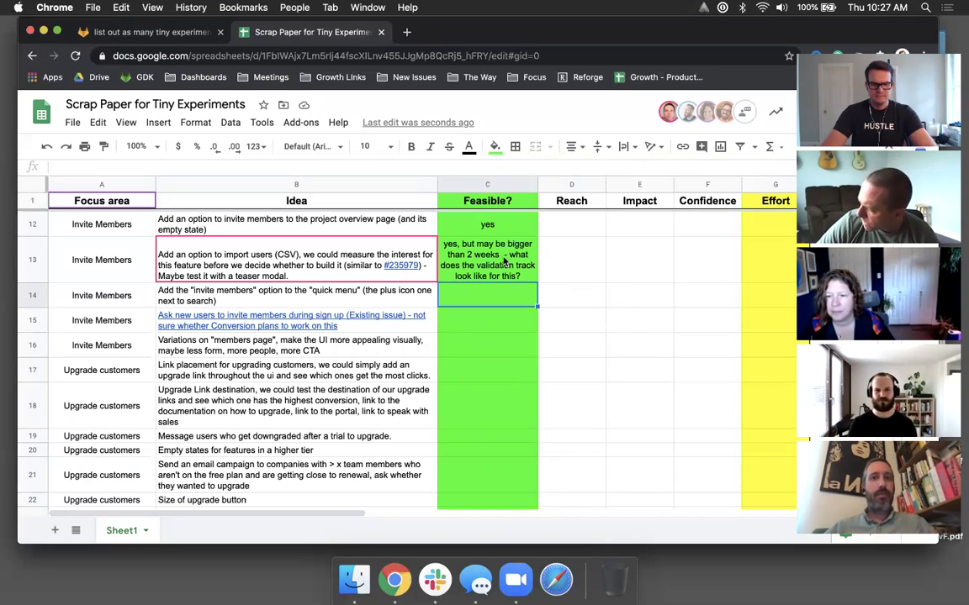
click(492, 257)
click(498, 302)
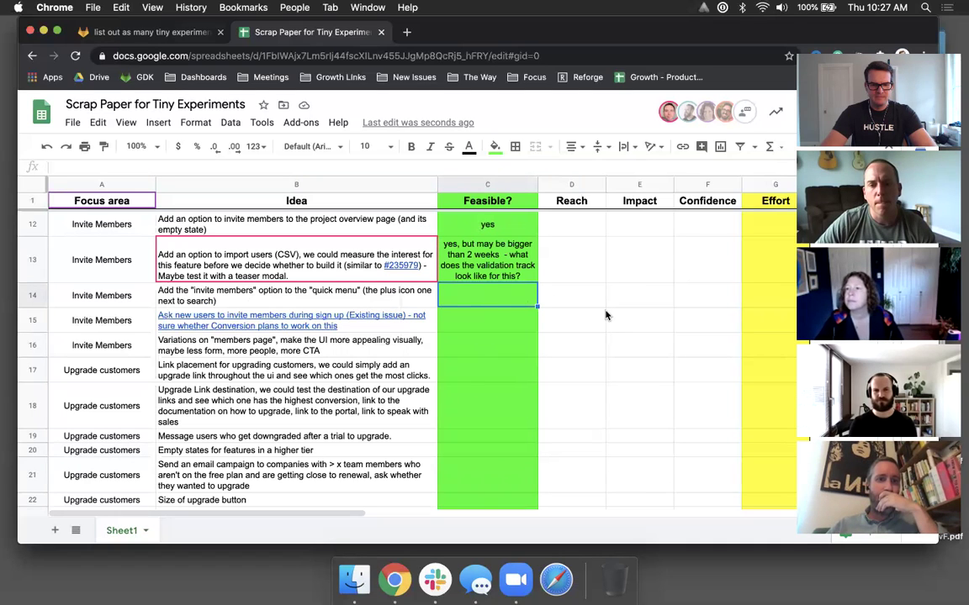
click(342, 297)
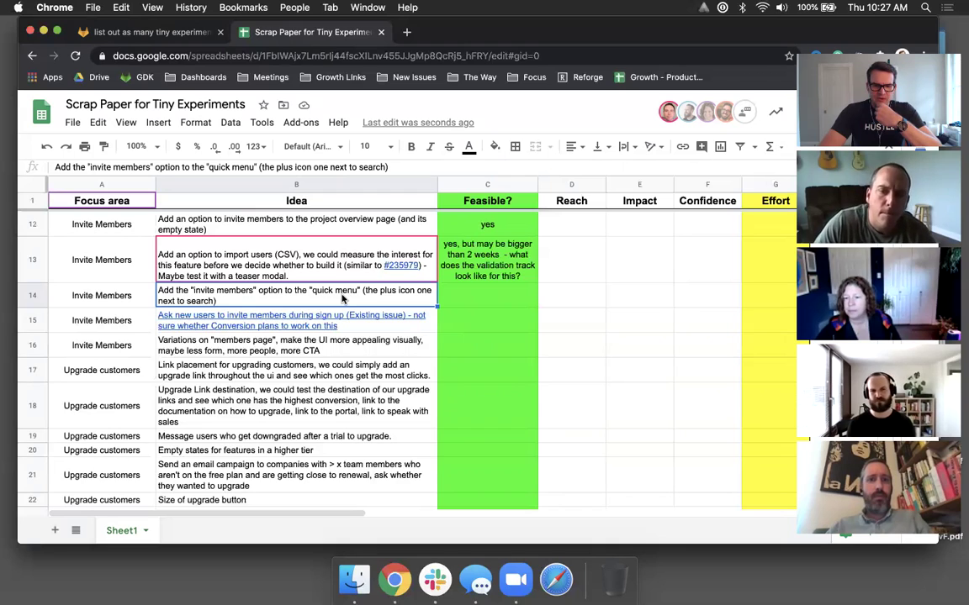
click(499, 305)
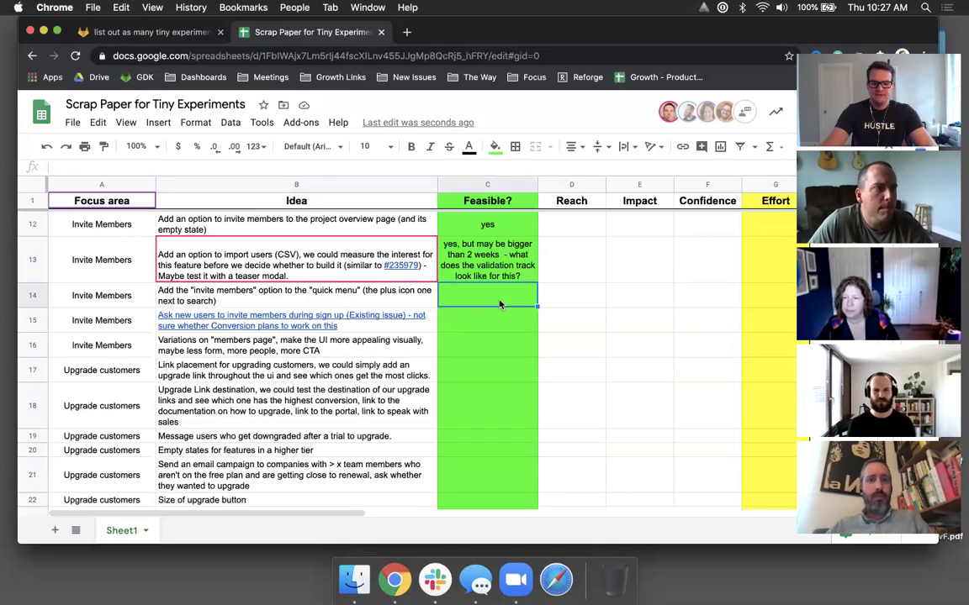
key(Return)
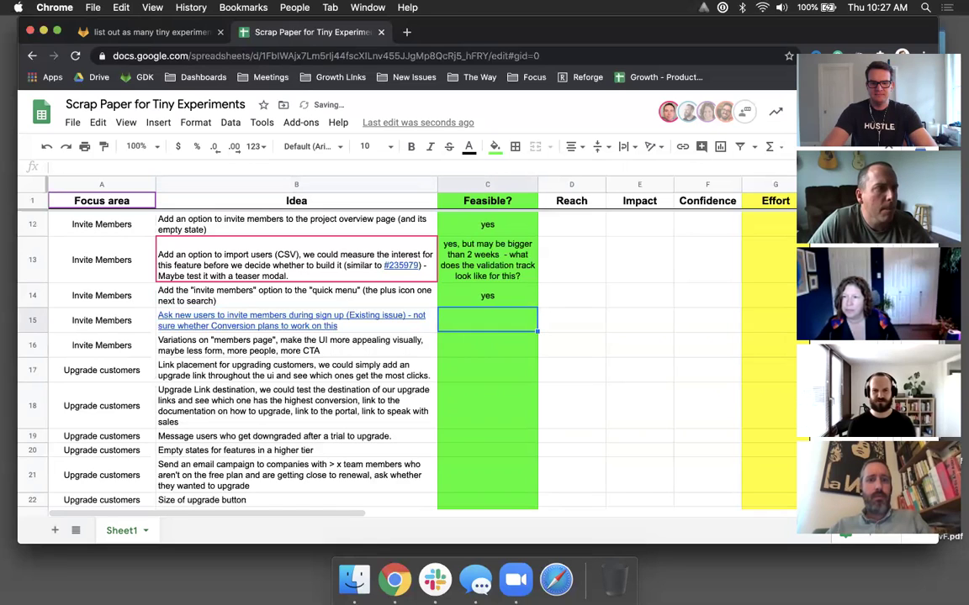
click(518, 301)
- Open the existing issue linked in B15 and review its hypothesis, experiment design and conceptual mockup
click(509, 321)
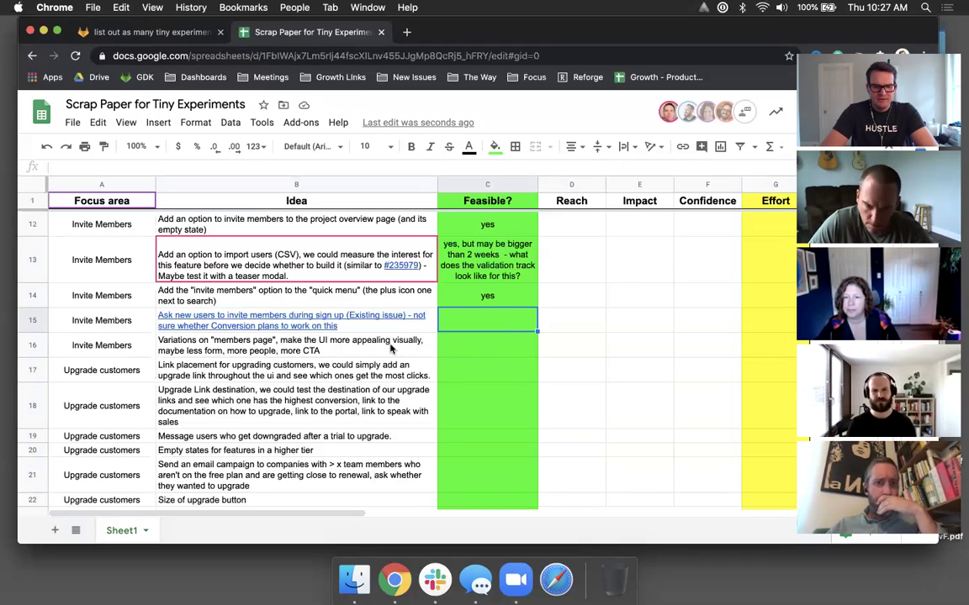
mouse_move(359, 328)
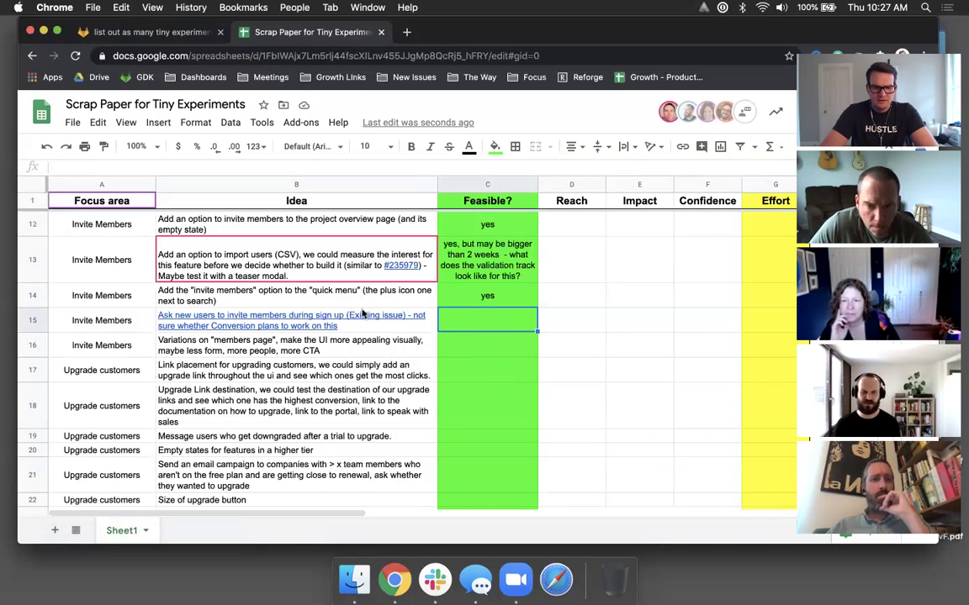
mouse_move(325, 323)
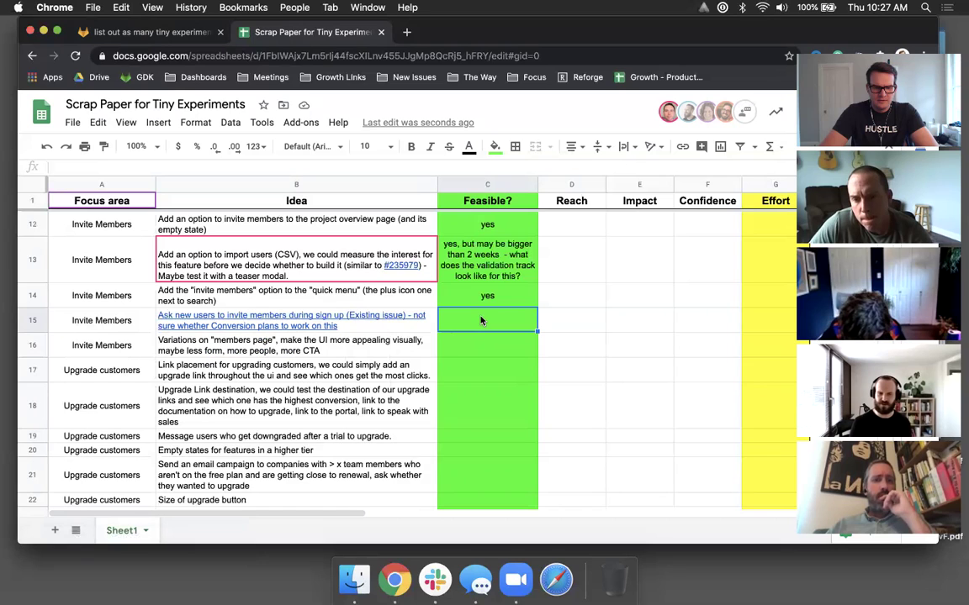
mouse_move(297, 331)
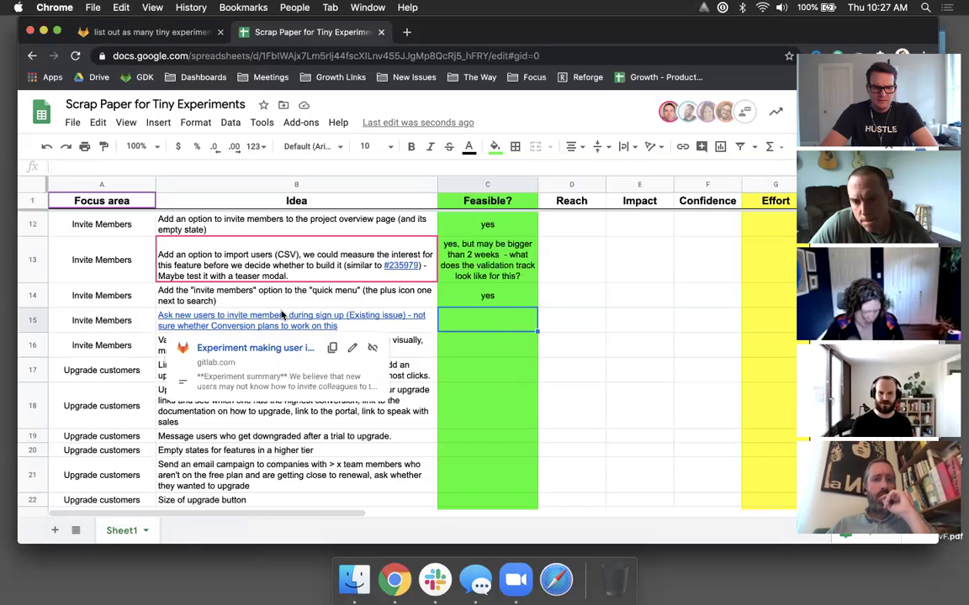
click(257, 348)
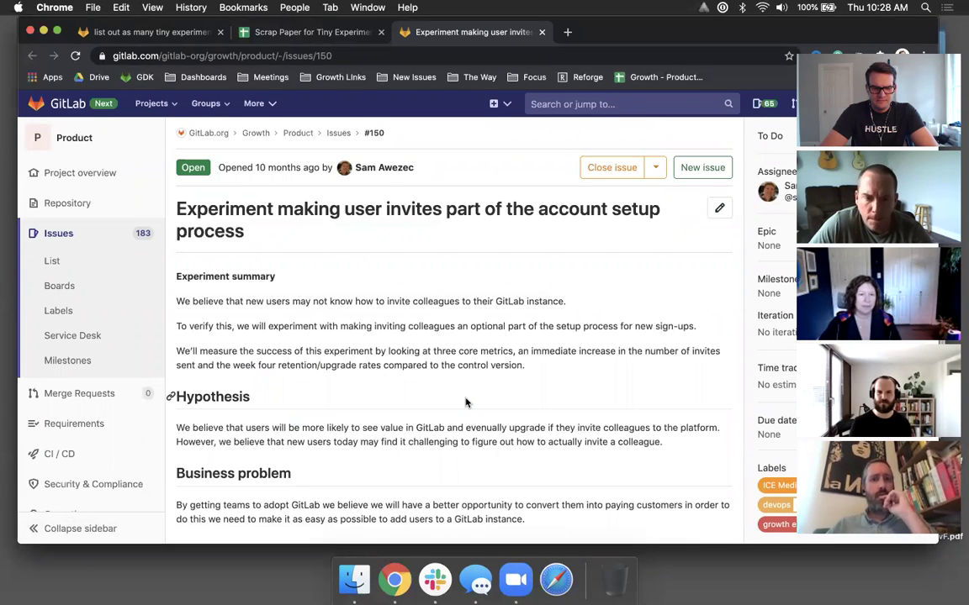
scroll(350, 395, down, 2)
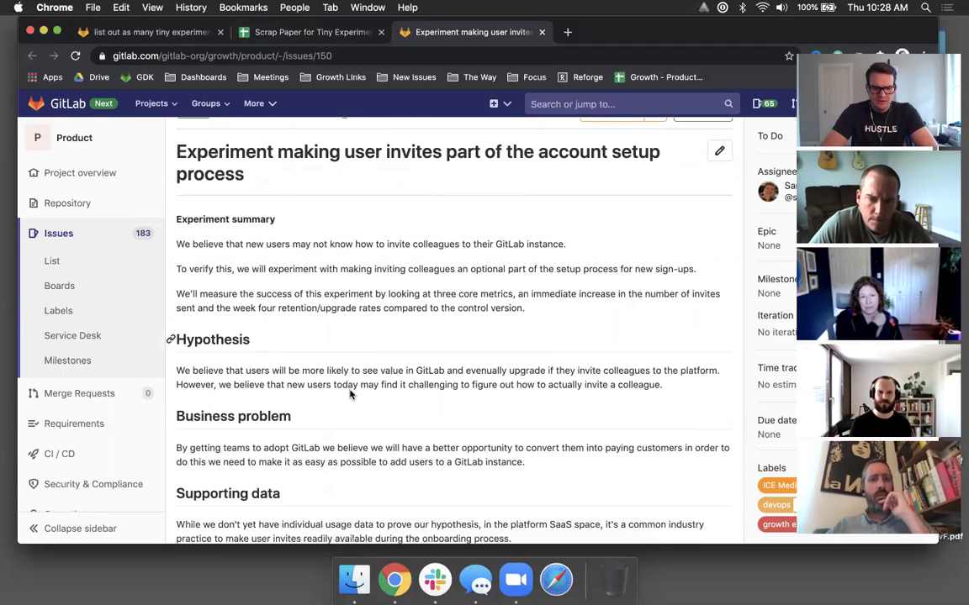
triple_click(325, 373)
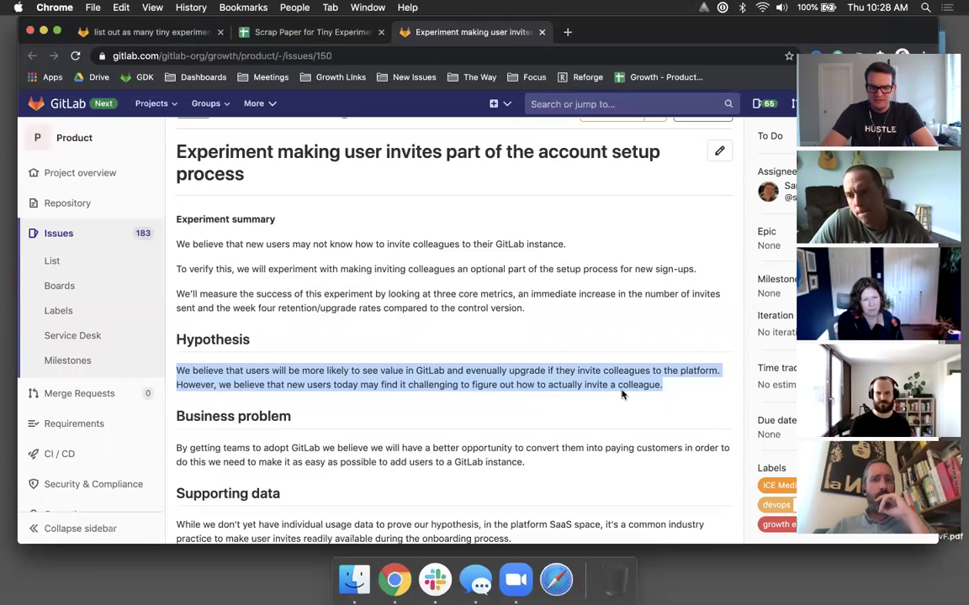
scroll(637, 394, down, 2)
scroll(639, 394, down, 6)
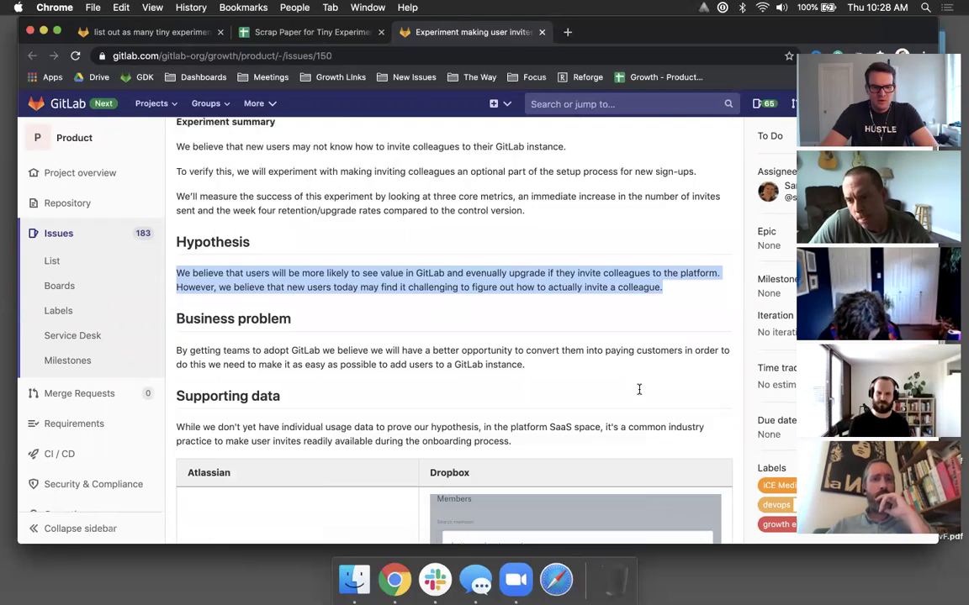
scroll(639, 395, down, 12)
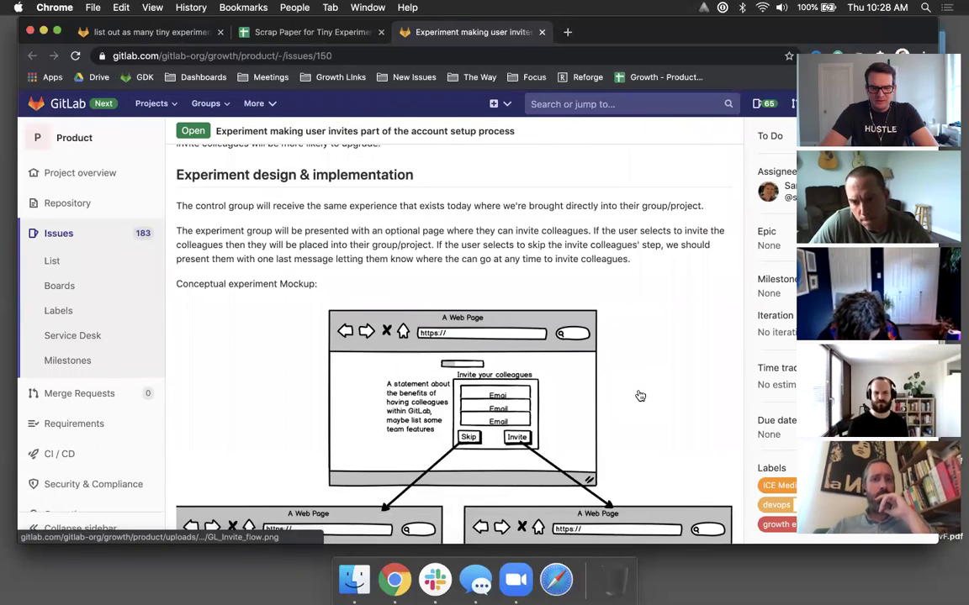
scroll(640, 396, down, 5)
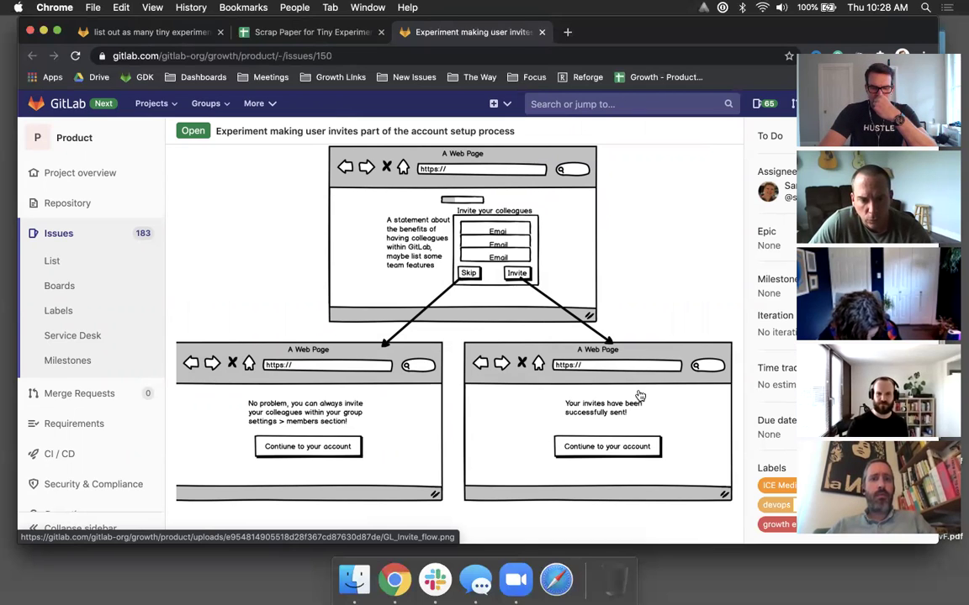
- Return to the spreadsheet and enter "no, we should pick it up for a larger effort" as the feasibility note in C15
click(296, 34)
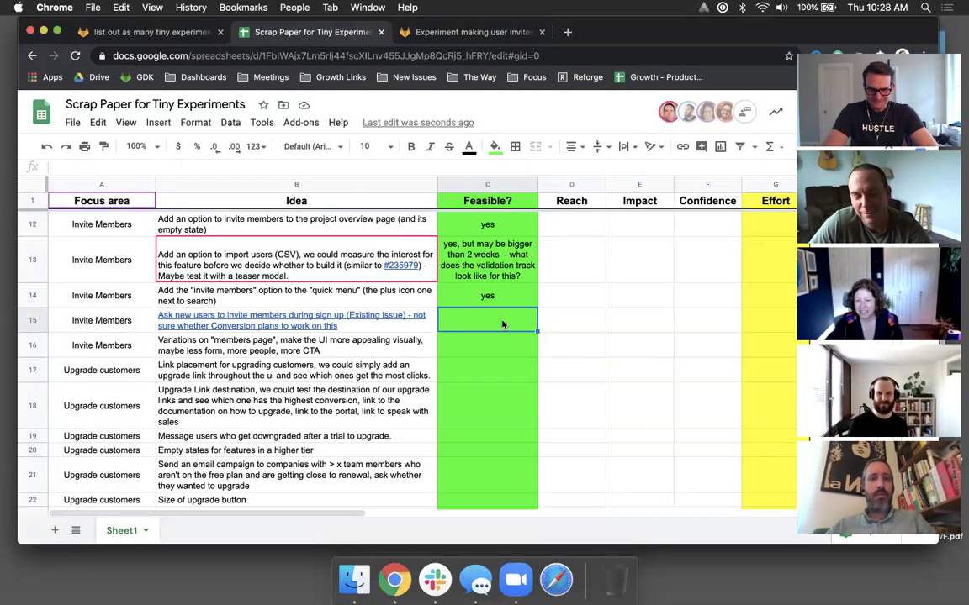
text(no,)
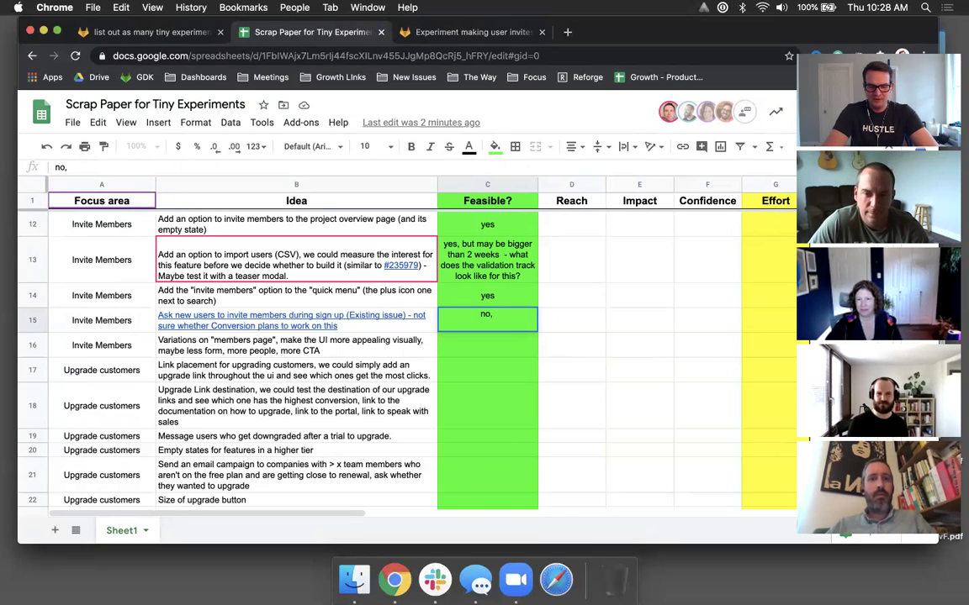
text(we )
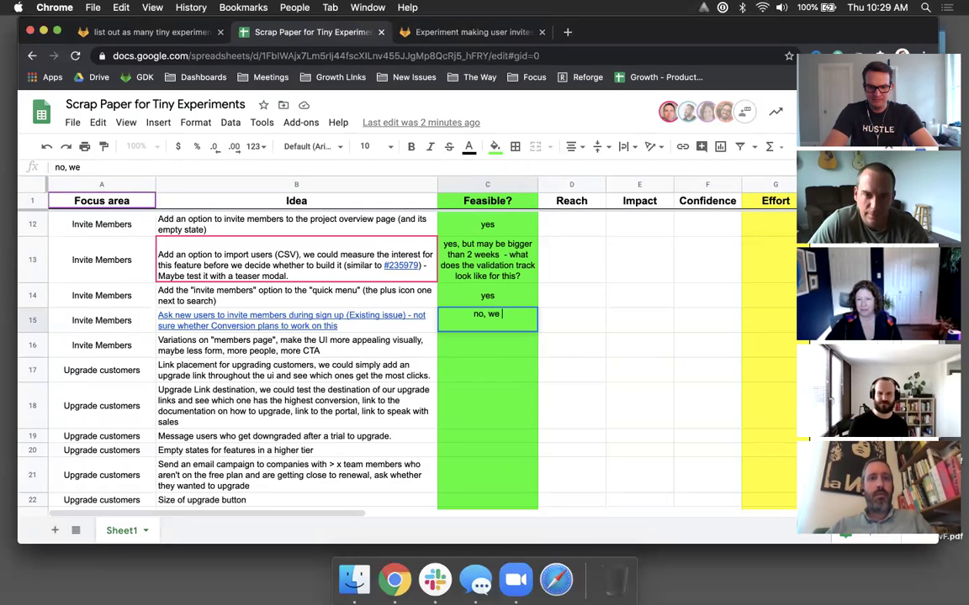
text(should pick it up for a larger pice of)
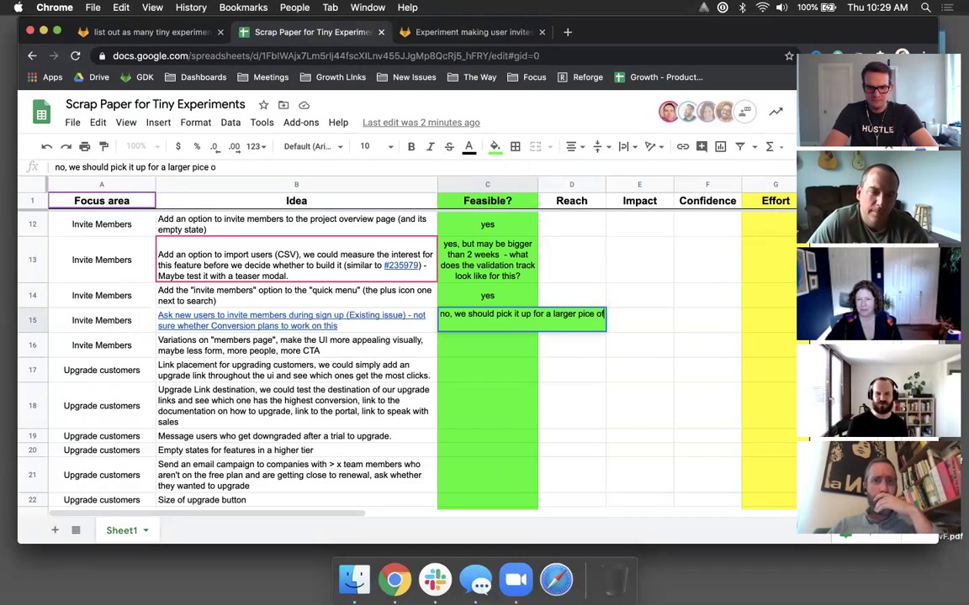
key(BackSpace)
key(BackSpace)
key(BackSpace)
key(BackSpace)
key(BackSpace)
key(BackSpace)
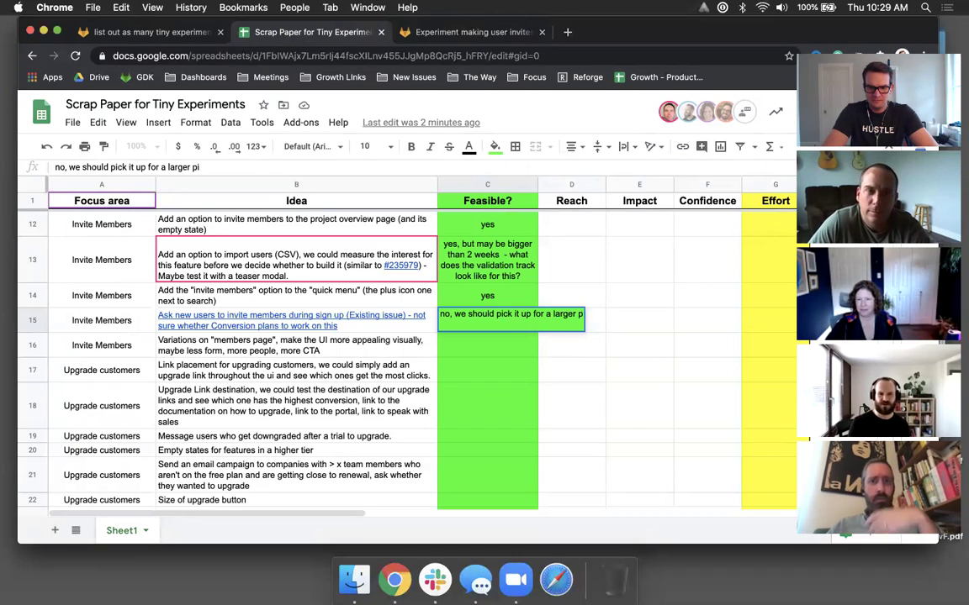
text(ece of)
key(BackSpace)
key(BackSpace)
key(BackSpace)
key(BackSpace)
key(BackSpace)
key(BackSpace)
key(BackSpace)
key(BackSpace)
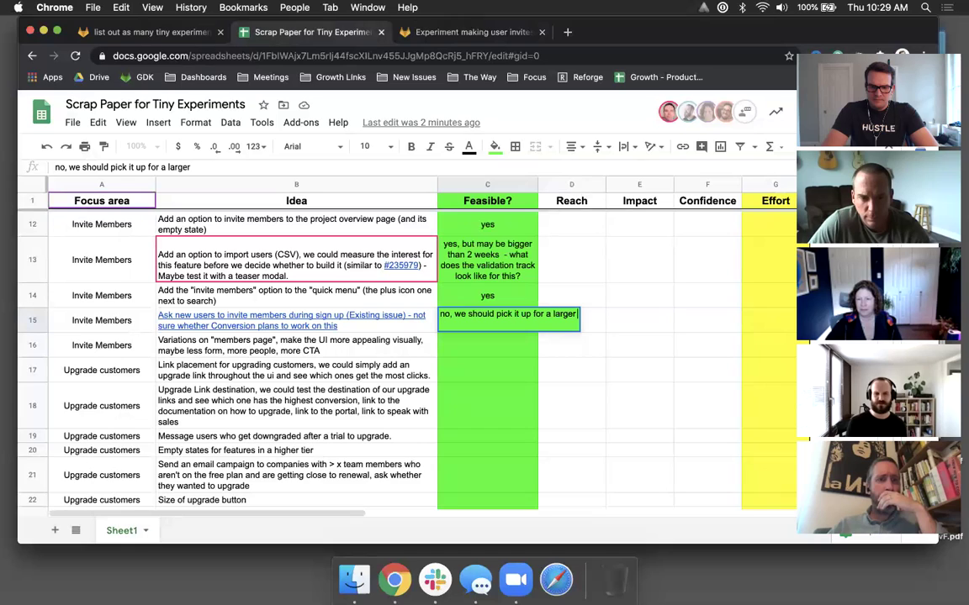
text(effort)
key(Return)
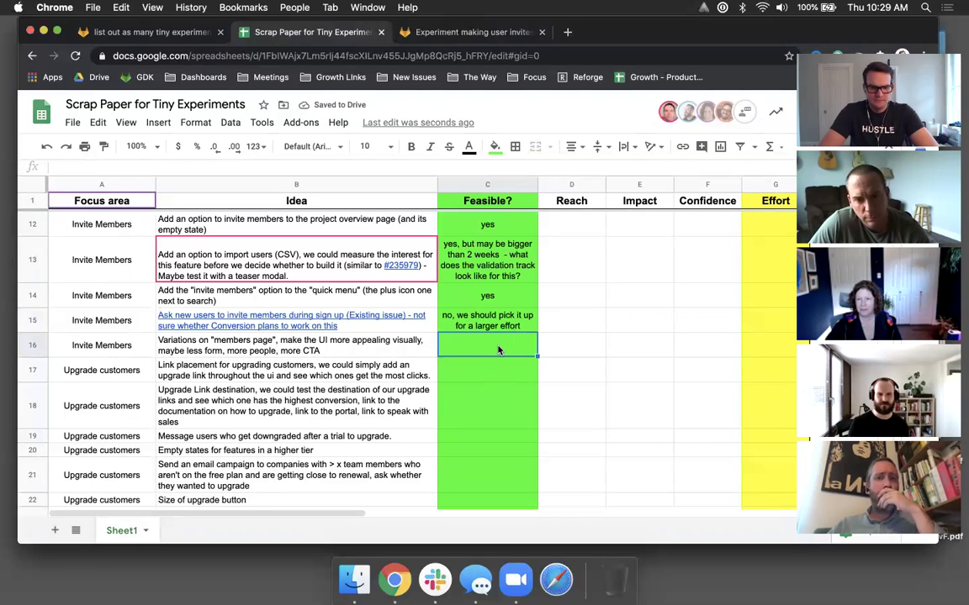
- Enter "not at this time, page is in the middle of being converted to vue. Once this is done, pick it up." in C16
click(357, 356)
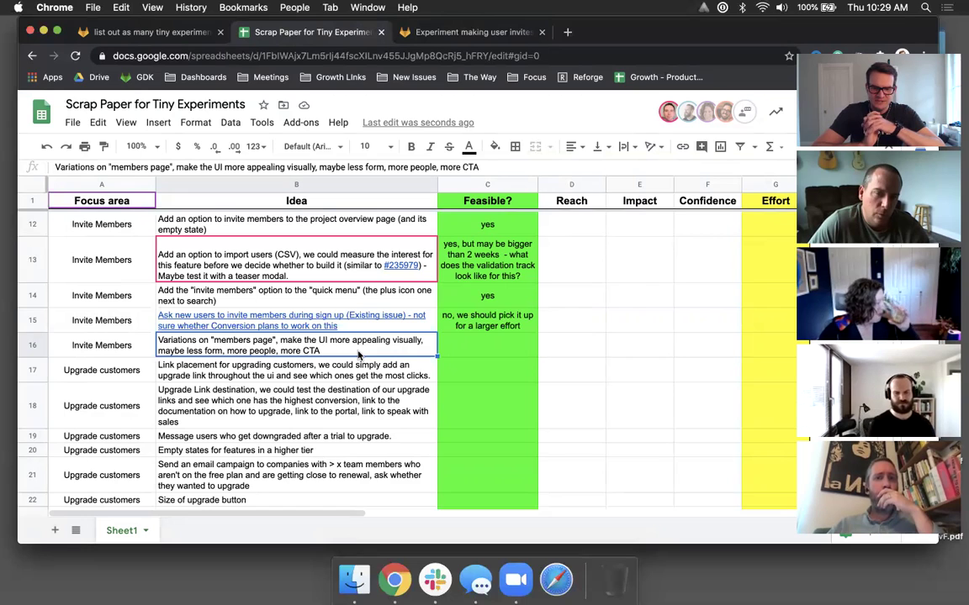
click(487, 345)
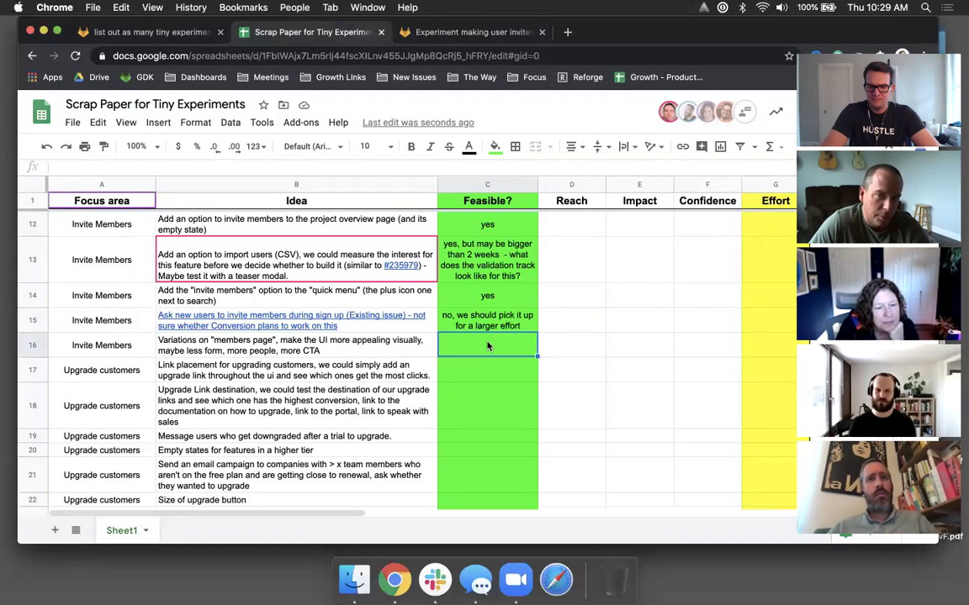
text(no)
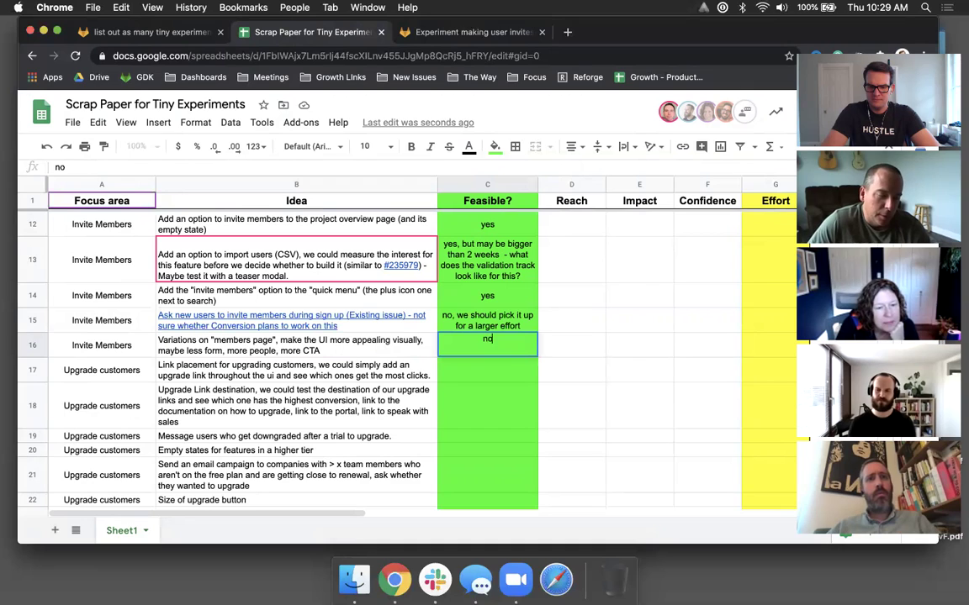
text(t at this t)
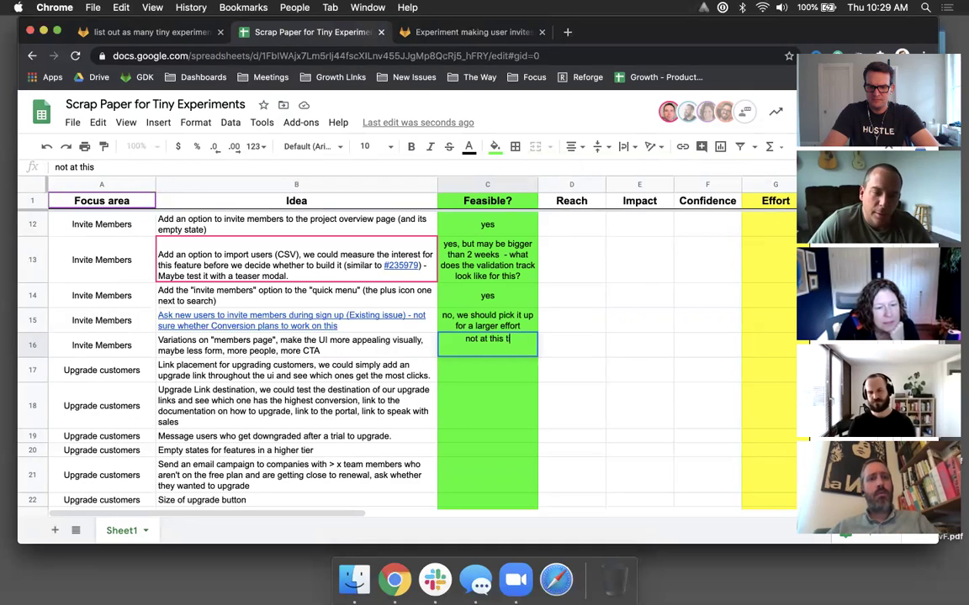
text(ime, page is goin)
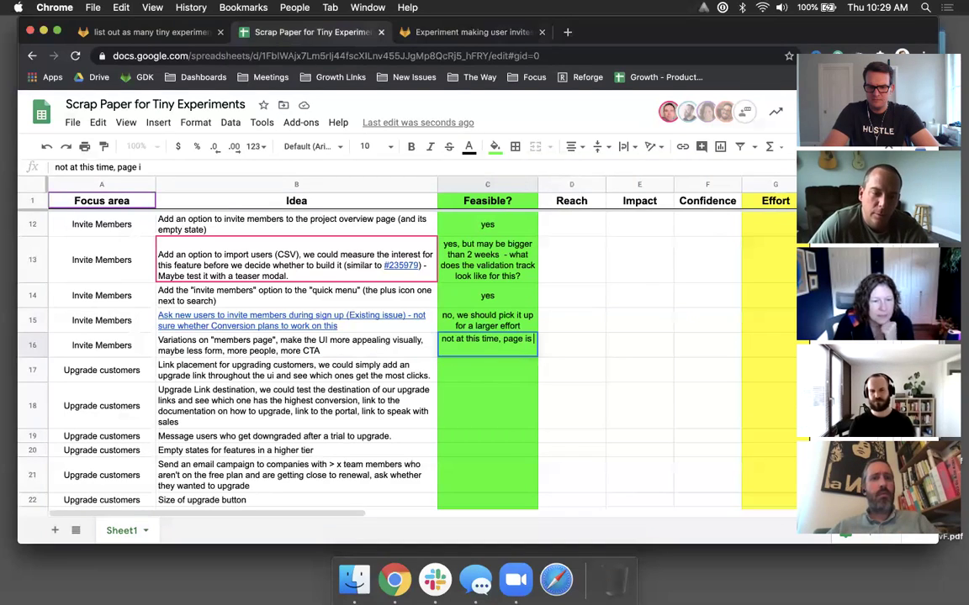
key(BackSpace)
key(BackSpace)
key(BackSpace)
key(BackSpace)
text(in the middle of)
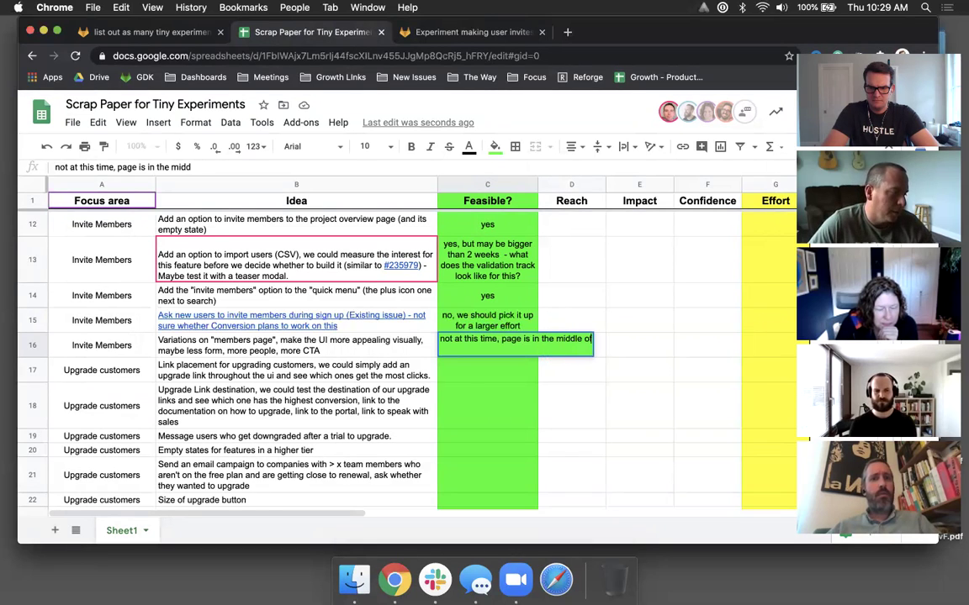
text( being conver)
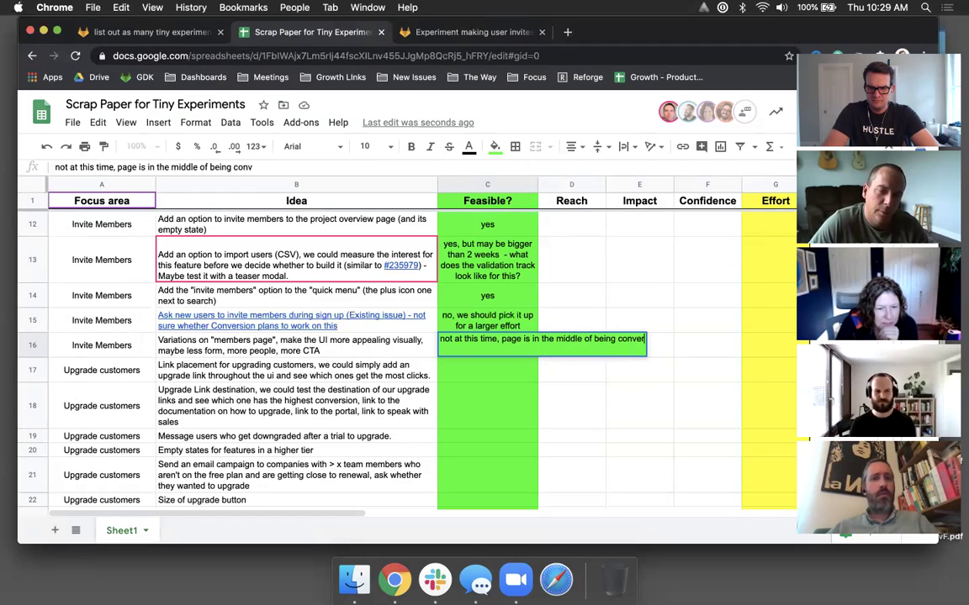
text(ted to view)
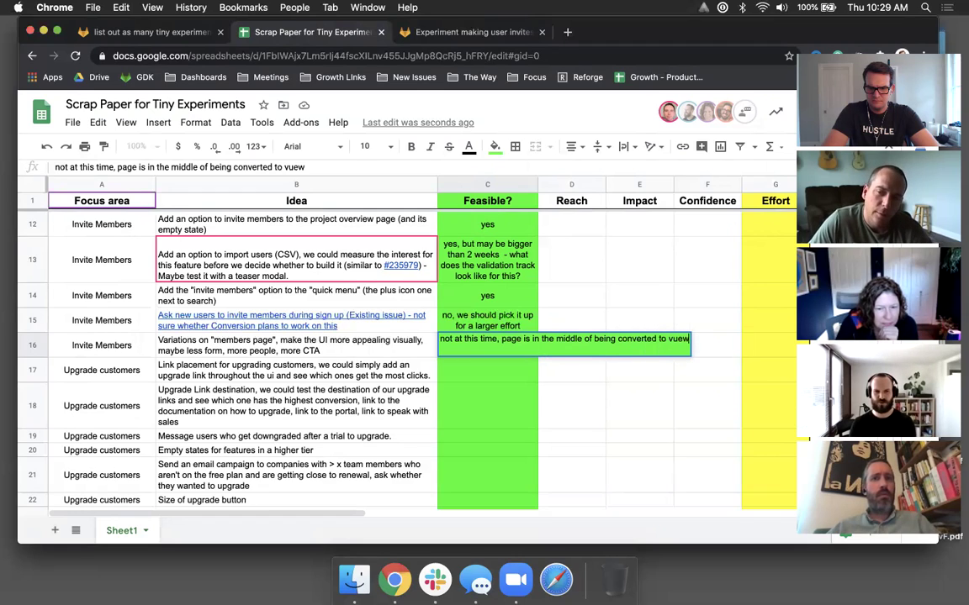
key(BackSpace)
key(BackSpace)
key(BackSpace)
text(ue. Once this t)
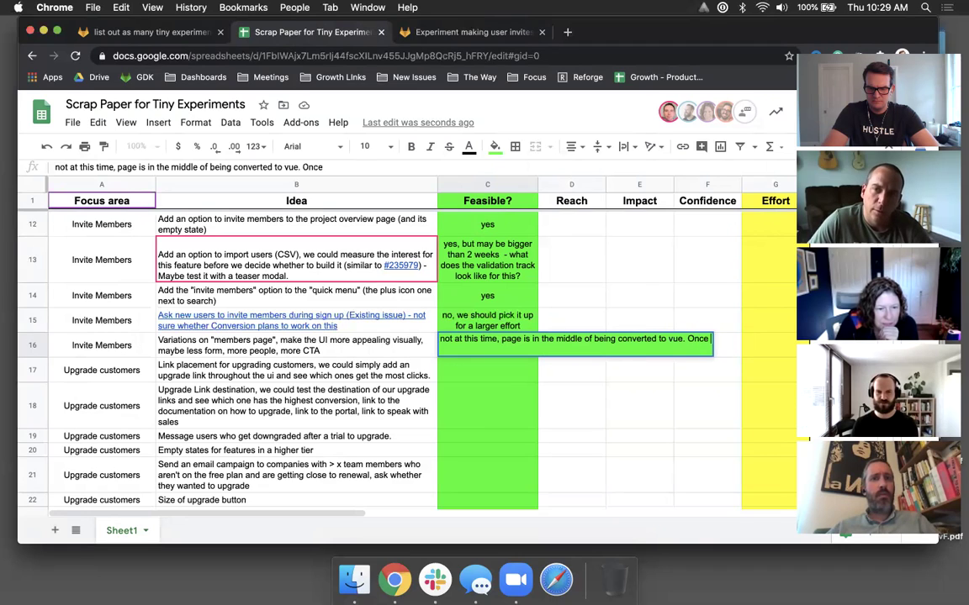
key(BackSpace)
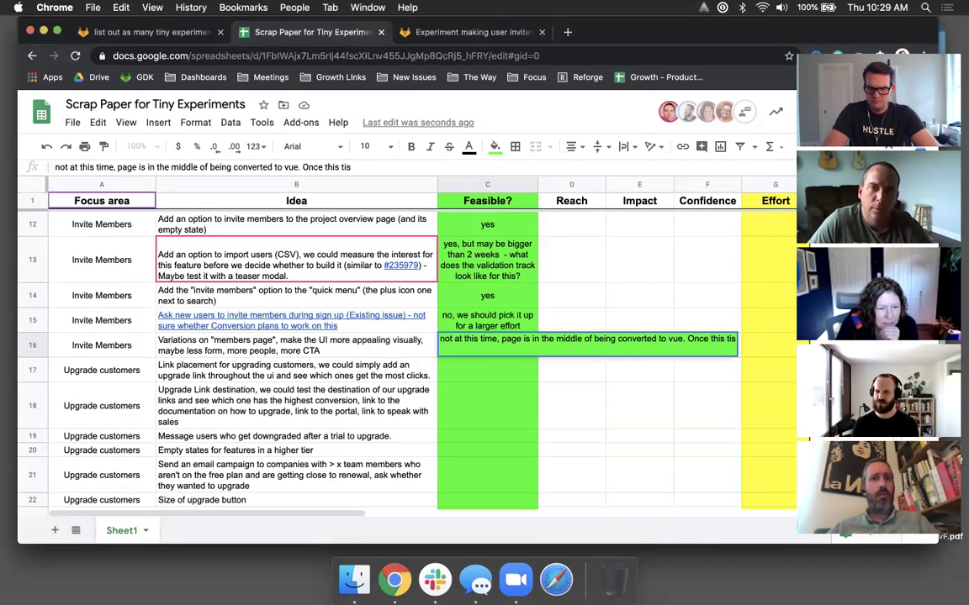
text(is donw)
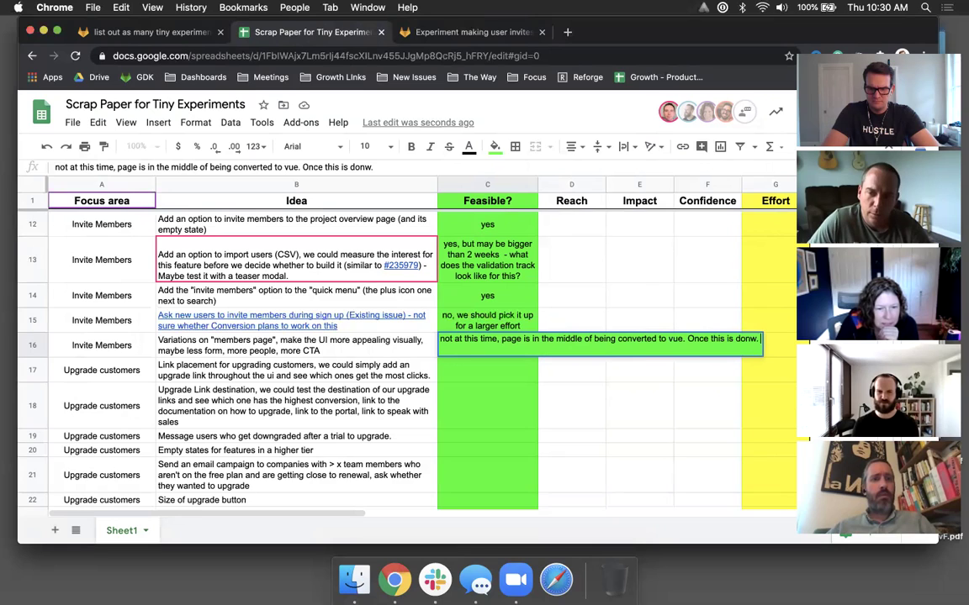
key(BackSpace)
text(e,)
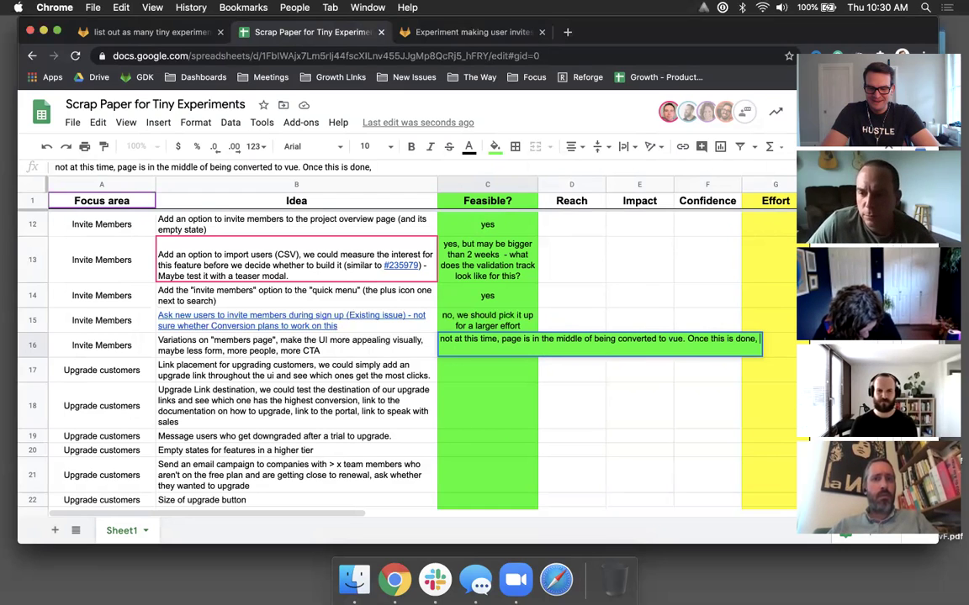
text(pick it up)
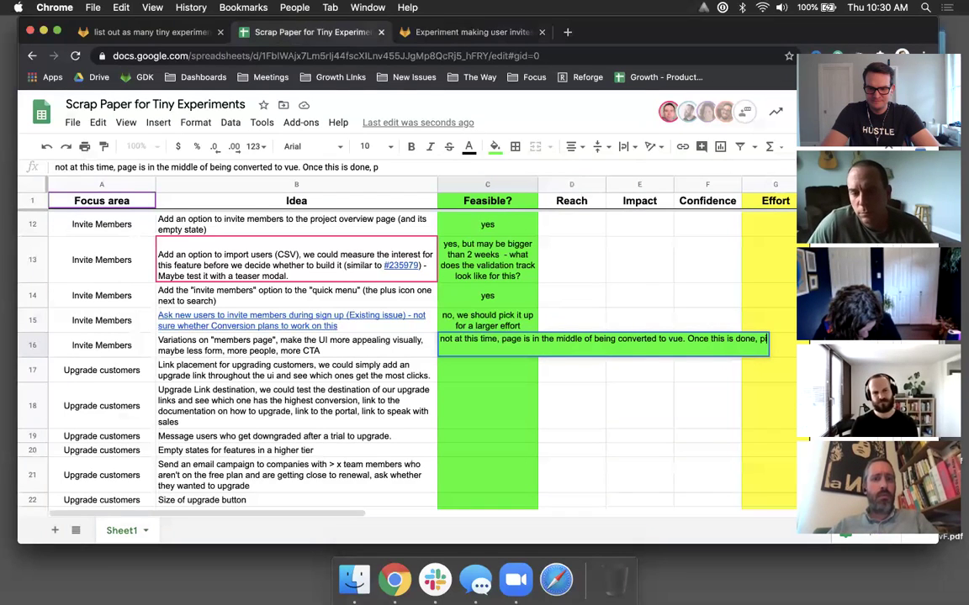
text(.)
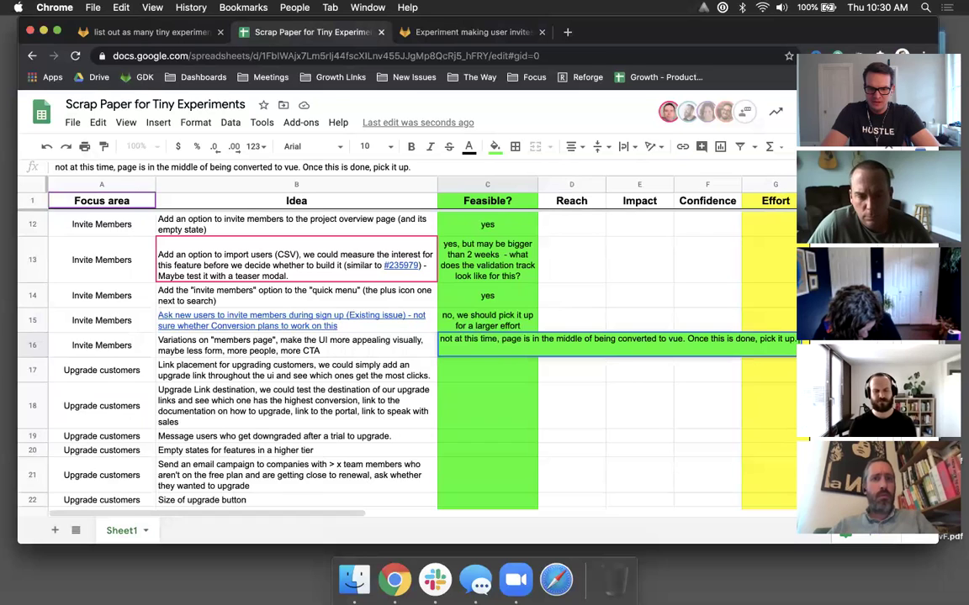
key(Return)
- Mark the idea about upgrade link placement throughout the UI as feasible by entering "yes" in C17
scroll(389, 342, down, 5)
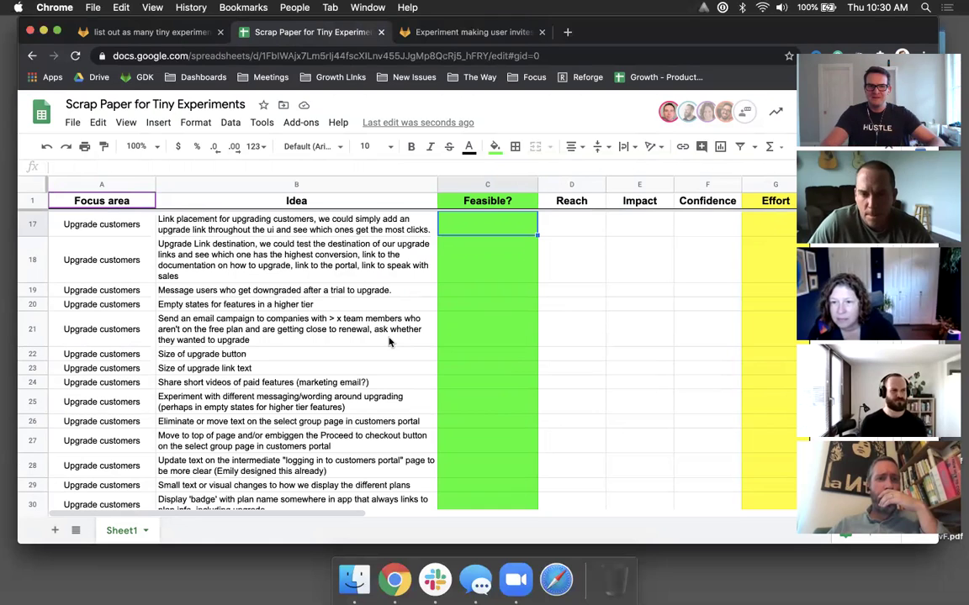
click(272, 223)
scroll(297, 322, up, 1)
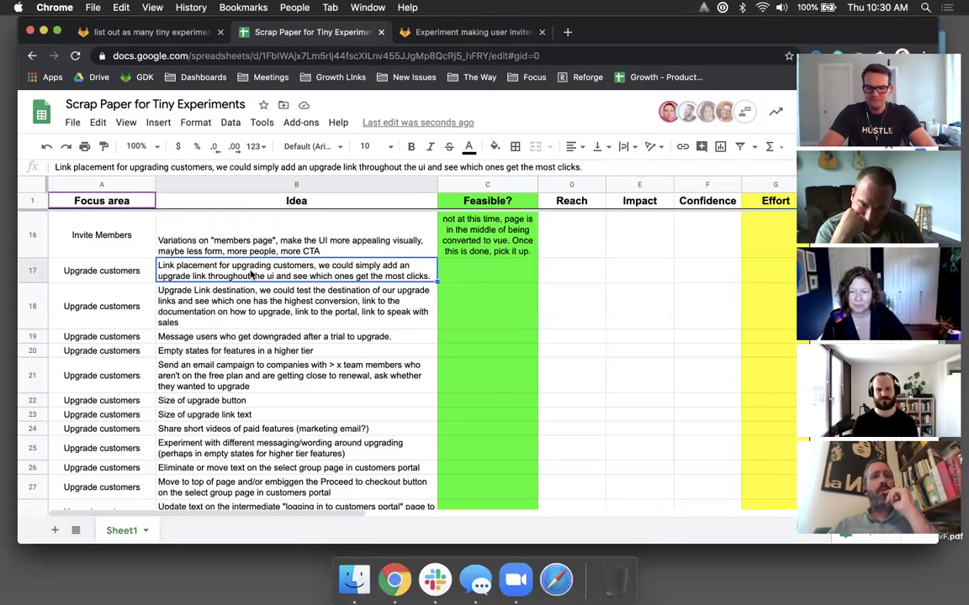
click(516, 267)
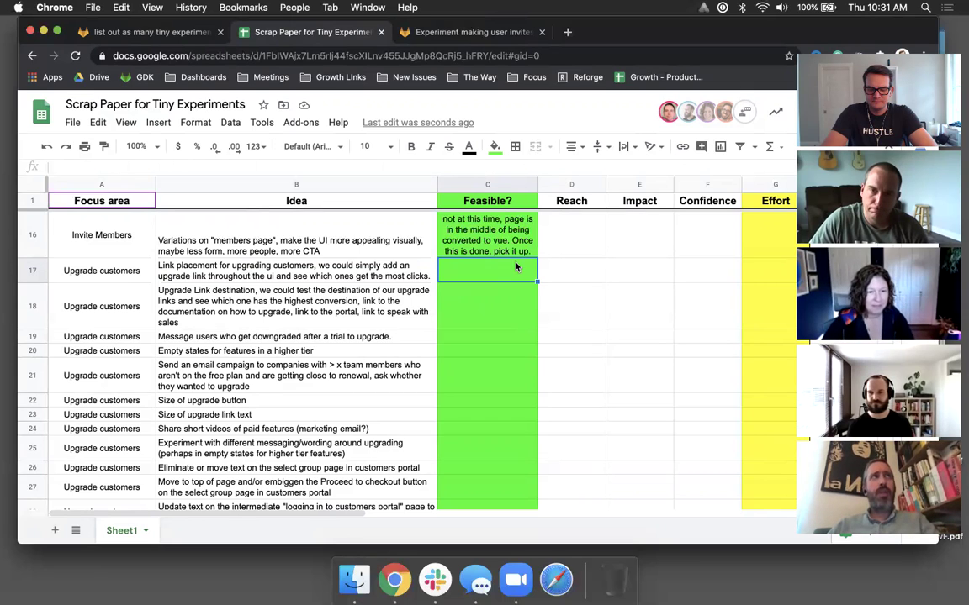
text(y)
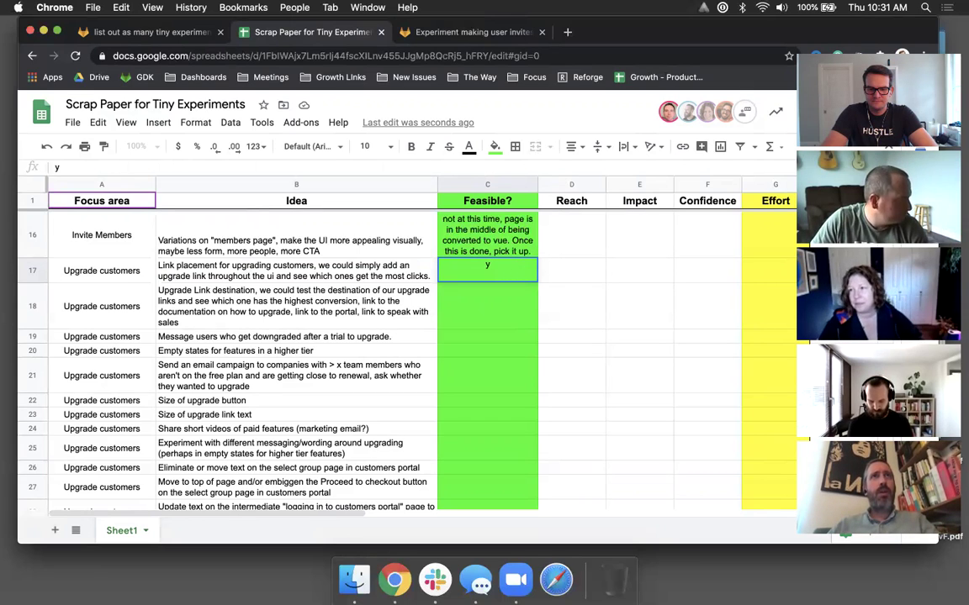
text(es)
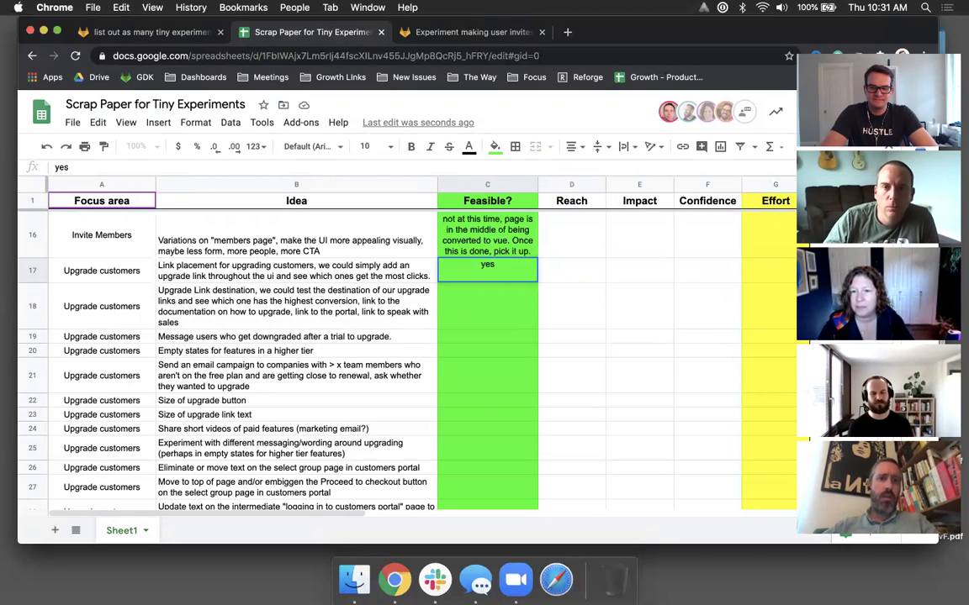
key(Return)
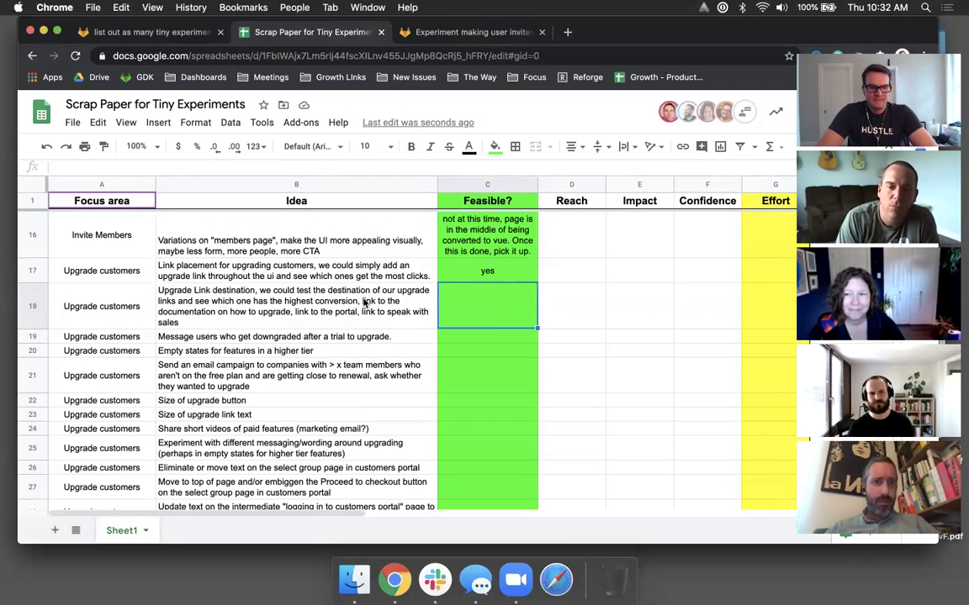
- Enter "yes, scope to SaaS for now" in C18 as the feasibility note for the upgrade link destination idea
click(494, 277)
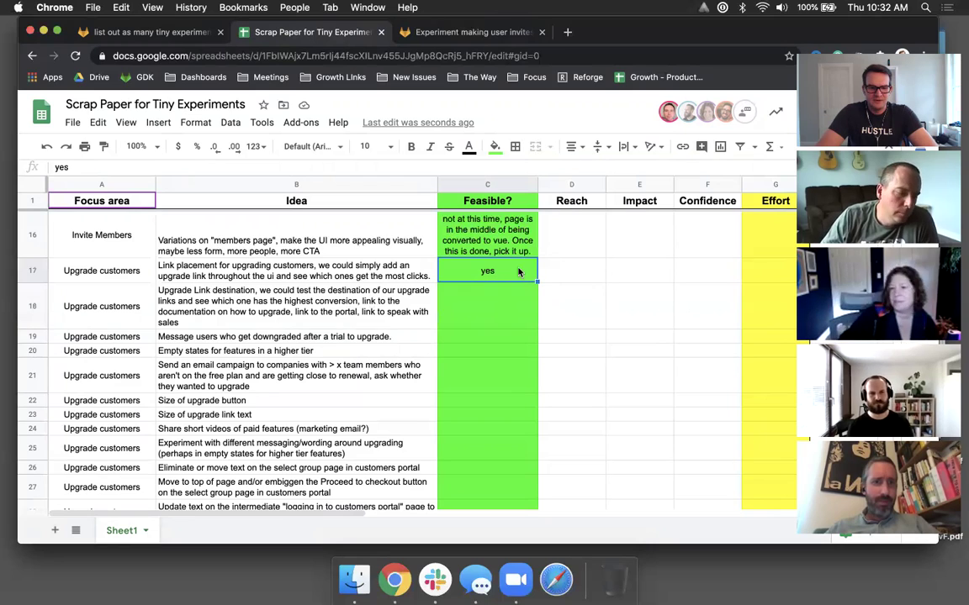
click(486, 306)
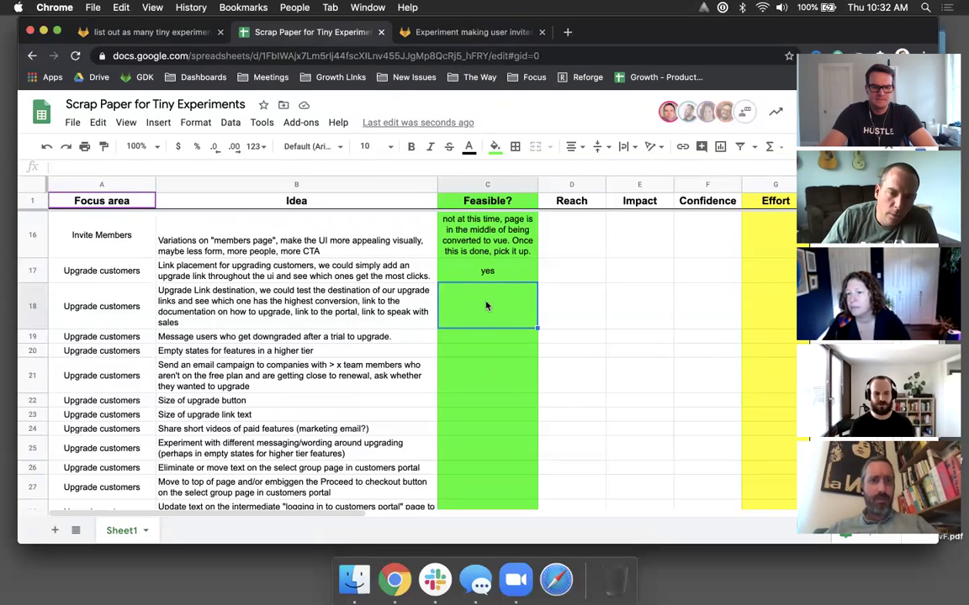
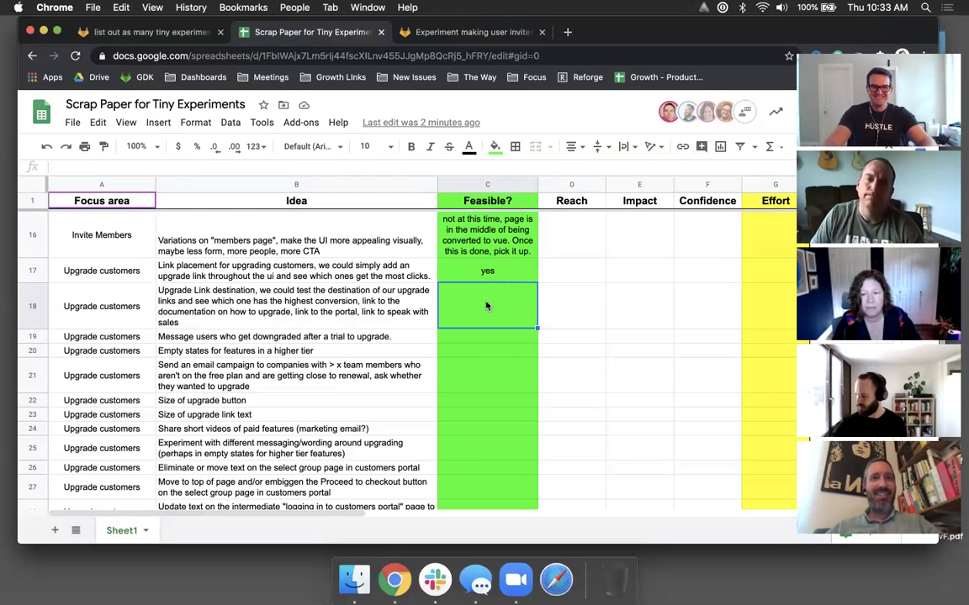
text(yes )
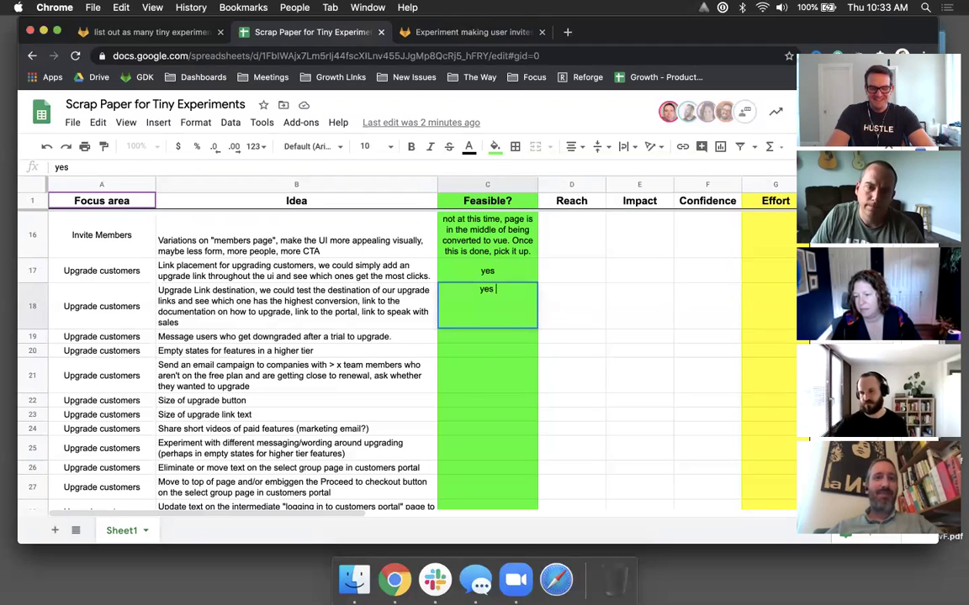
text(but)
key(BackSpace)
key(BackSpace)
key(BackSpace)
key(BackSpace)
text(, soor)
key(BackSpace)
key(BackSpace)
text(e t)
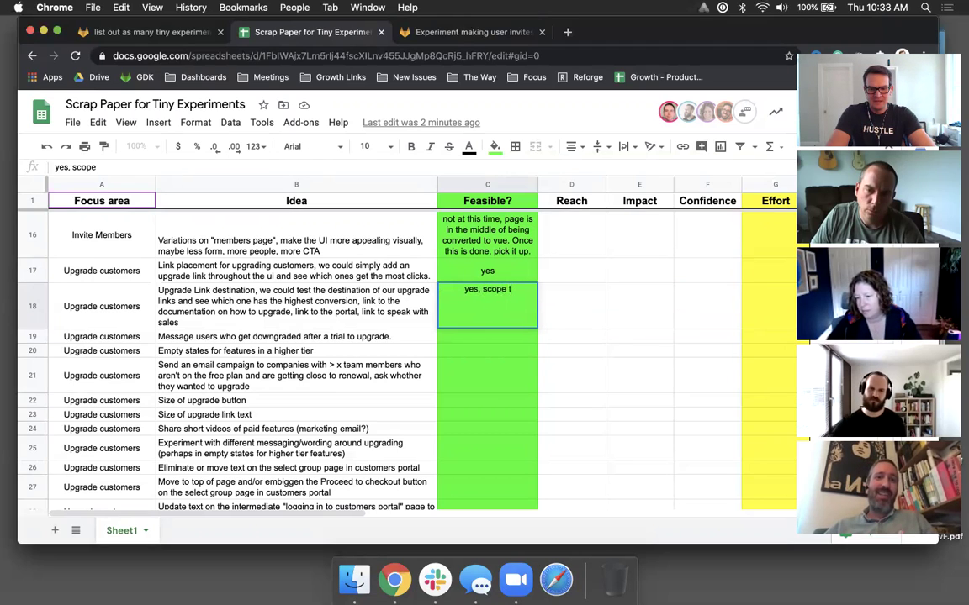
text(o S)
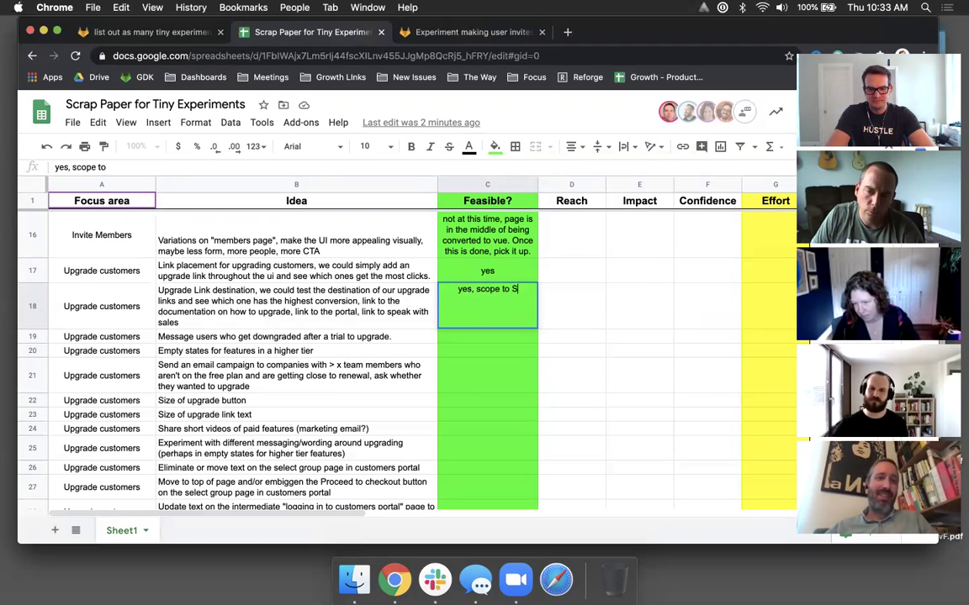
text(aaS for)
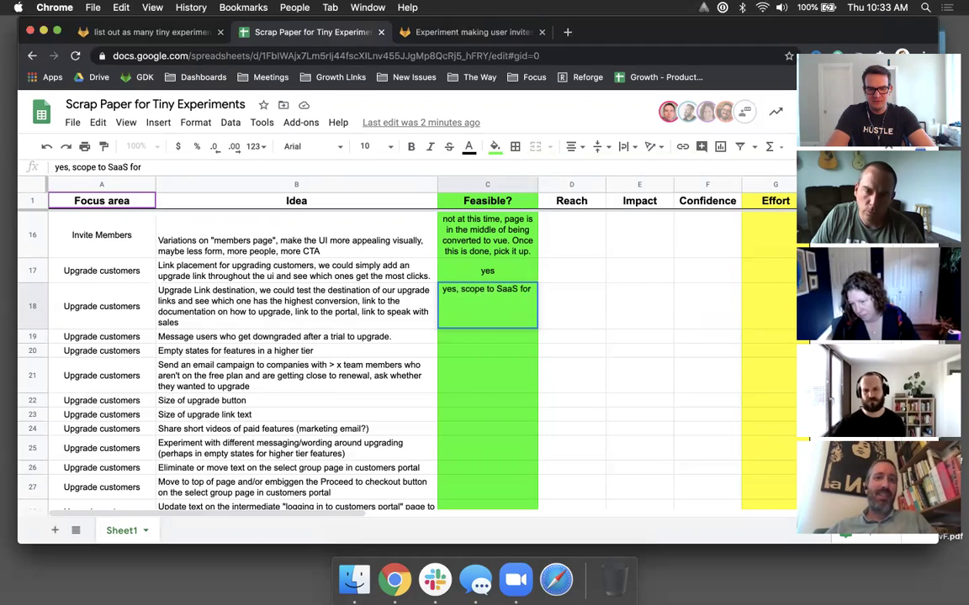
key(BackSpace)
key(BackSpace)
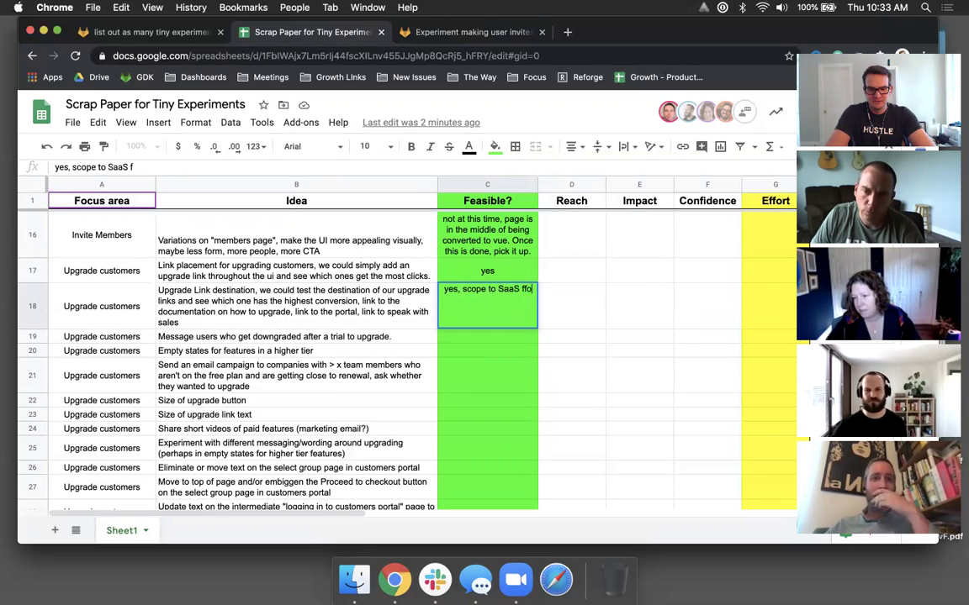
text(for now)
key(Return)
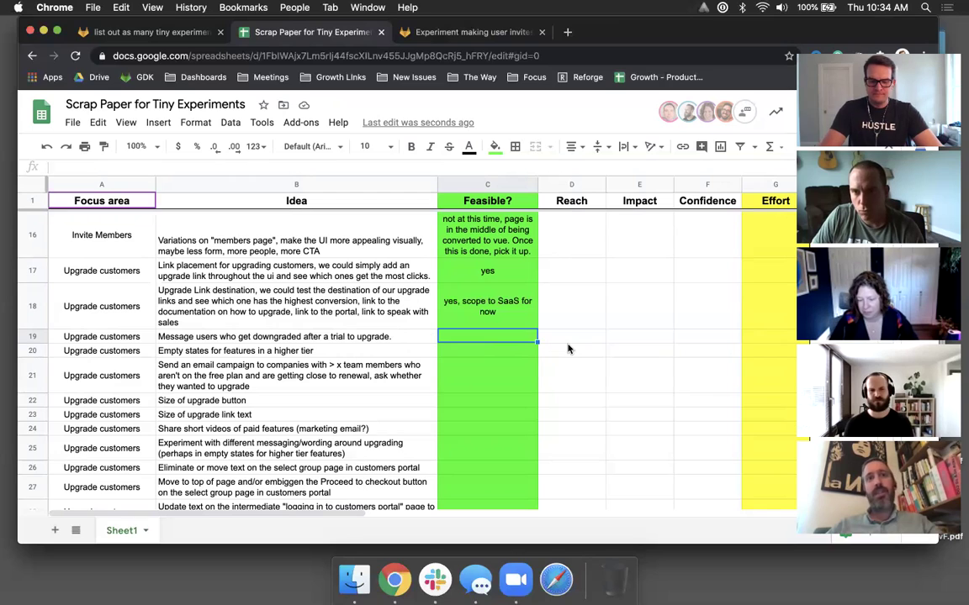
- Mark the idea of messaging users downgraded after a trial as feasible by entering "yes" in C19
text(yes)
key(Return)
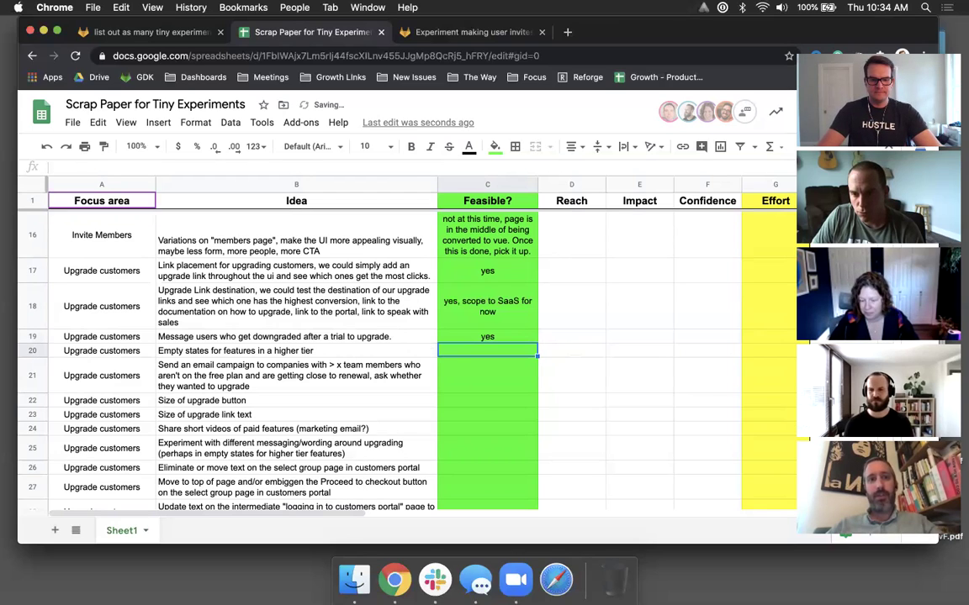
click(192, 338)
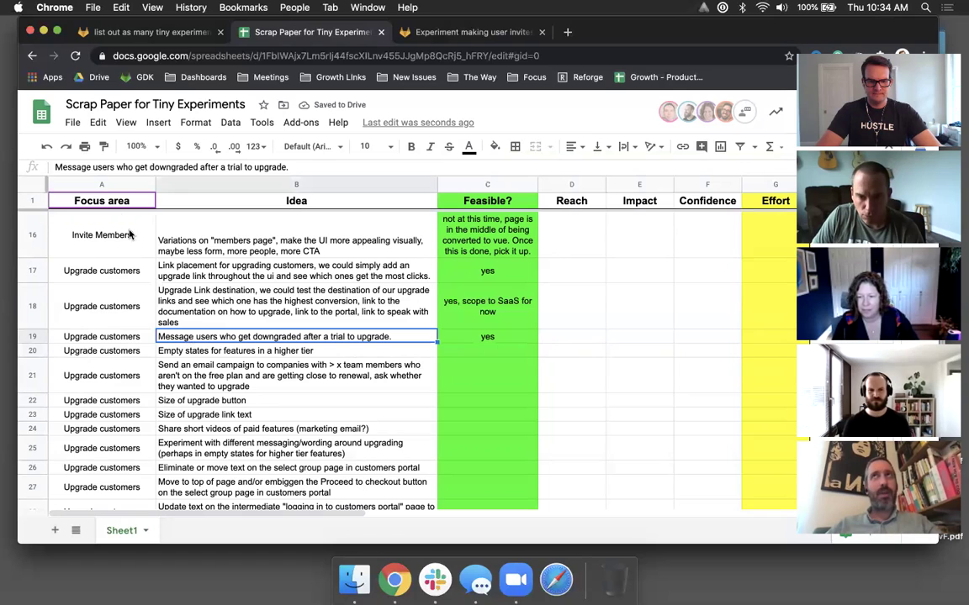
click(81, 167)
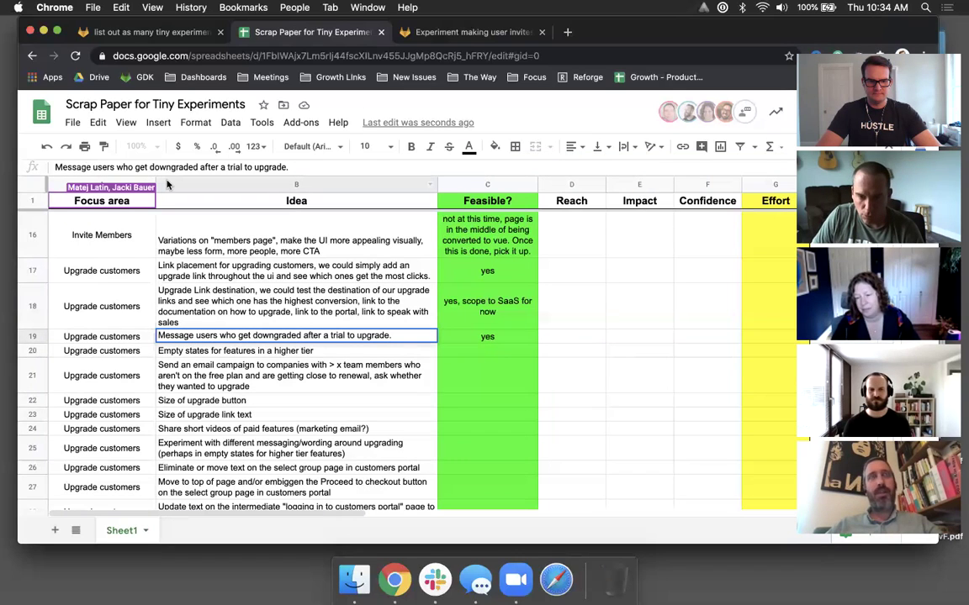
click(639, 375)
click(517, 358)
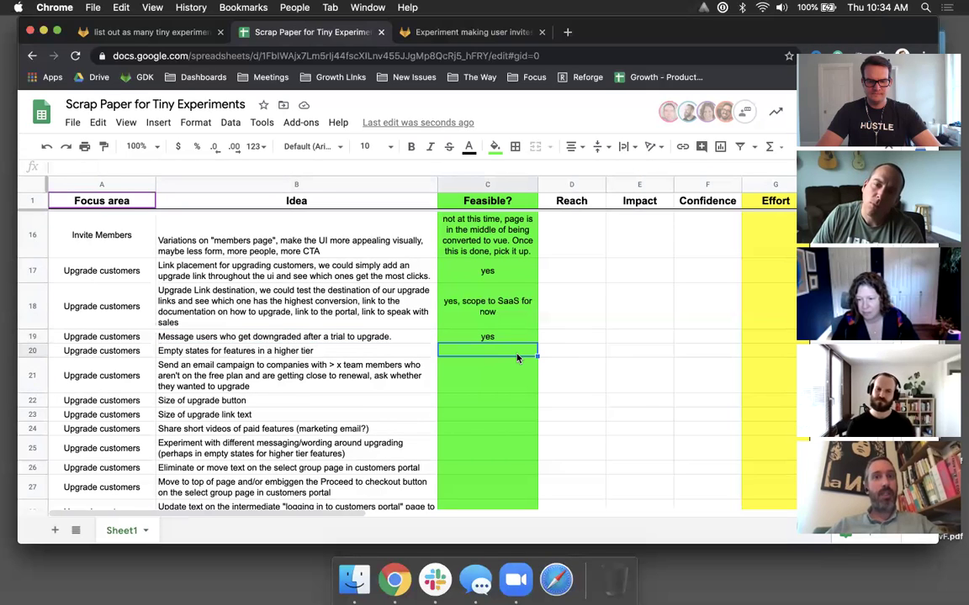
- Extend the feasibility note in C19 for messaging downgraded trial users to read "yes, one gotcha is opt in"
scroll(517, 359, down, 1)
click(509, 291)
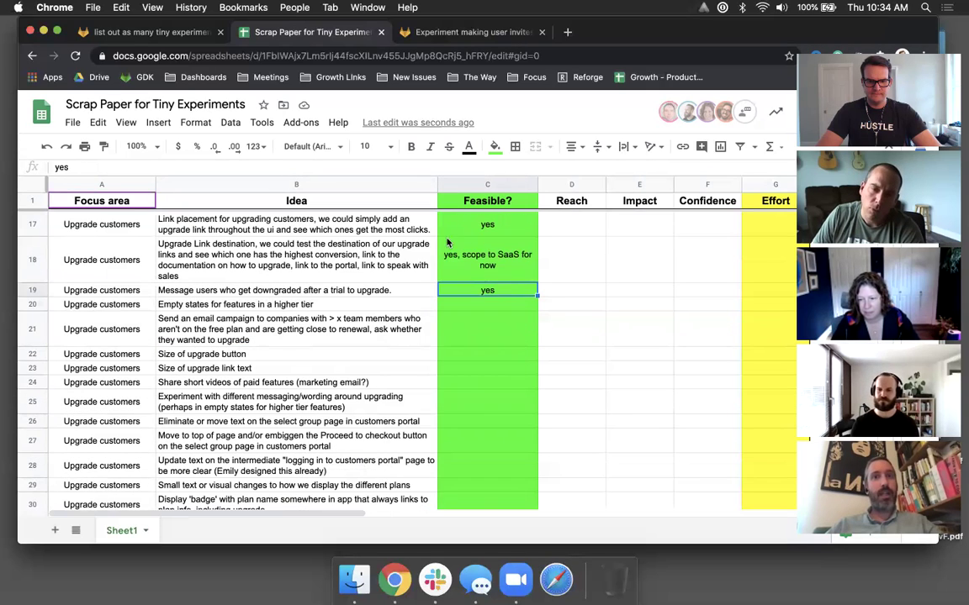
click(407, 165)
text(, coin)
key(BackSpace)
key(BackSpace)
key(BackSpace)
key(BackSpace)
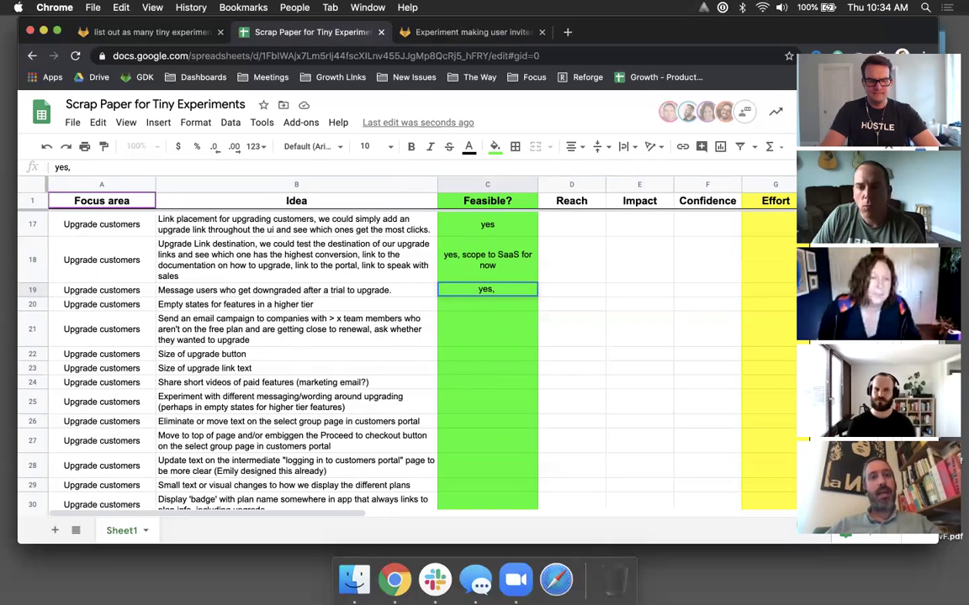
text(one )
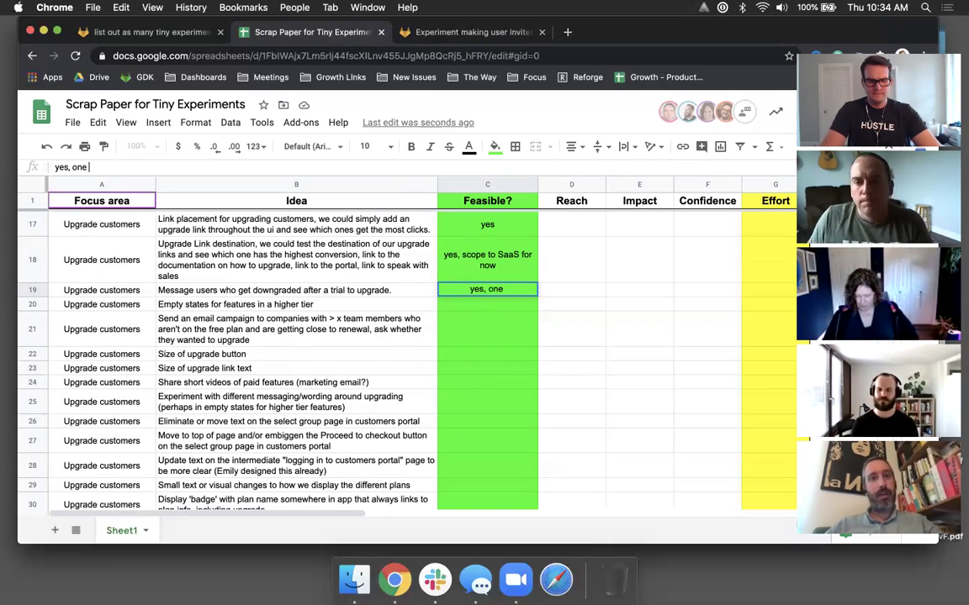
text(gotcha )
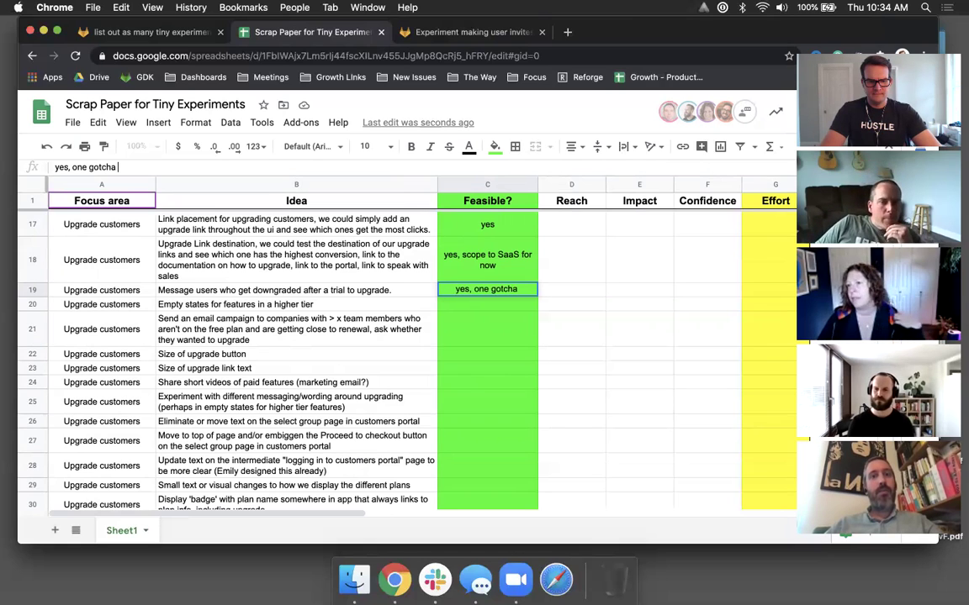
text(is opt in)
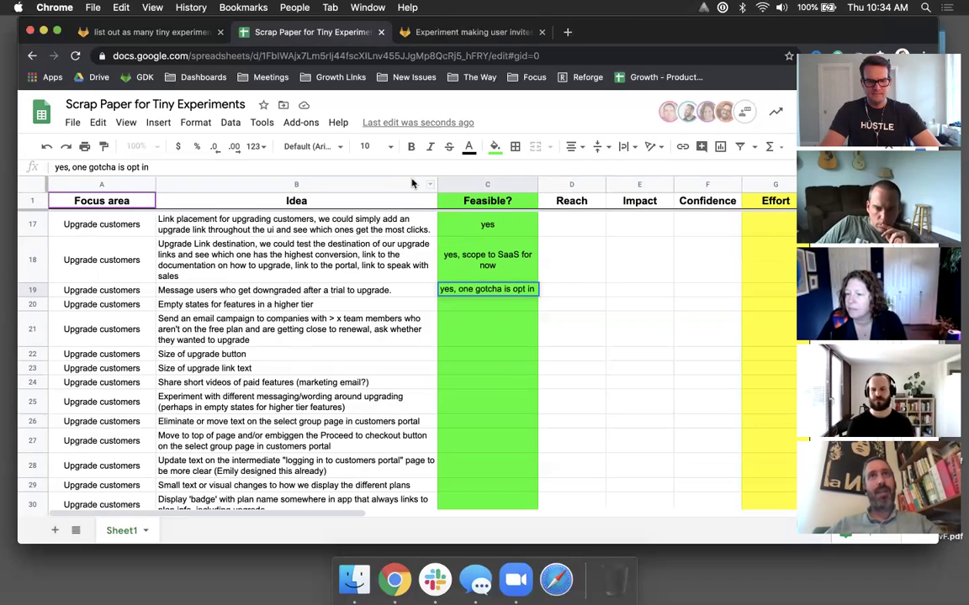
- Reword the gotcha in C19 so the note reads "yes, one gotcha is scrubbing the opt ins"
click(127, 167)
text(scrub)
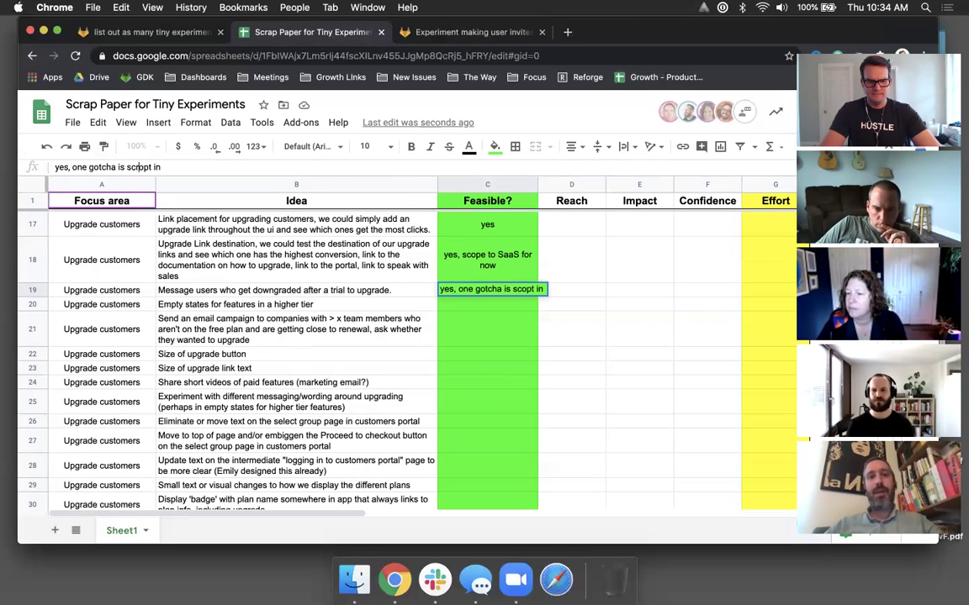
text(bing the)
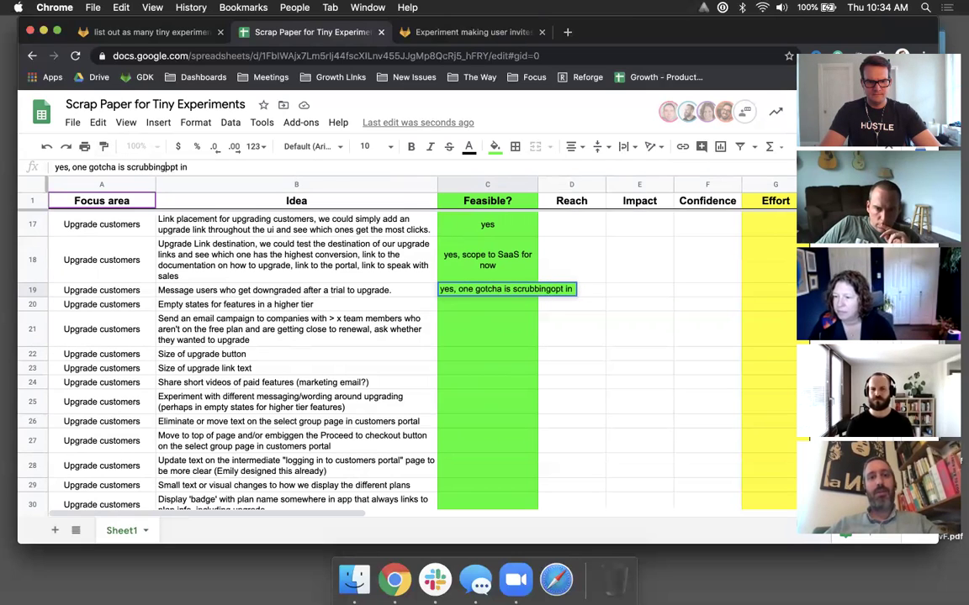
click(215, 166)
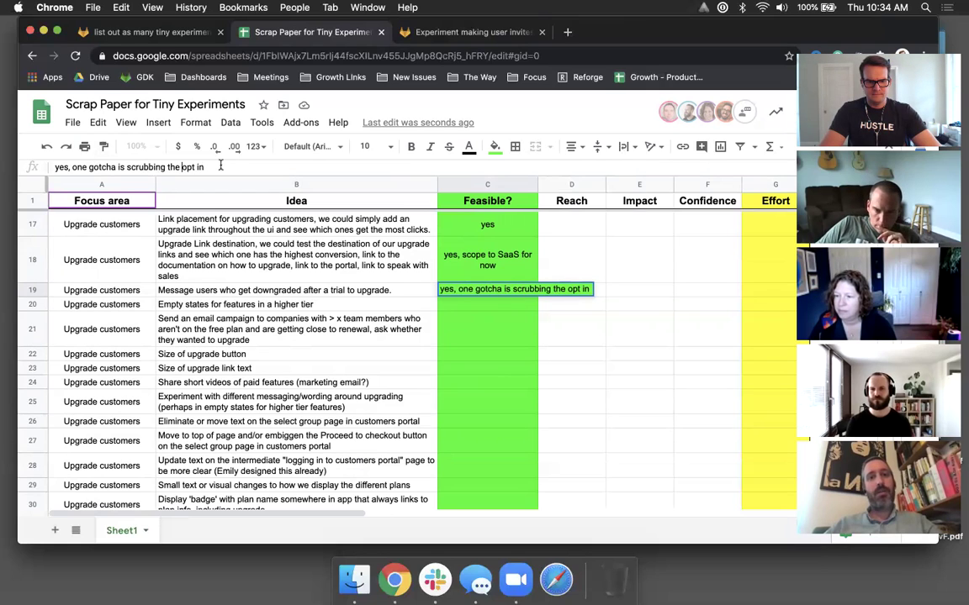
text(s)
key(Return)
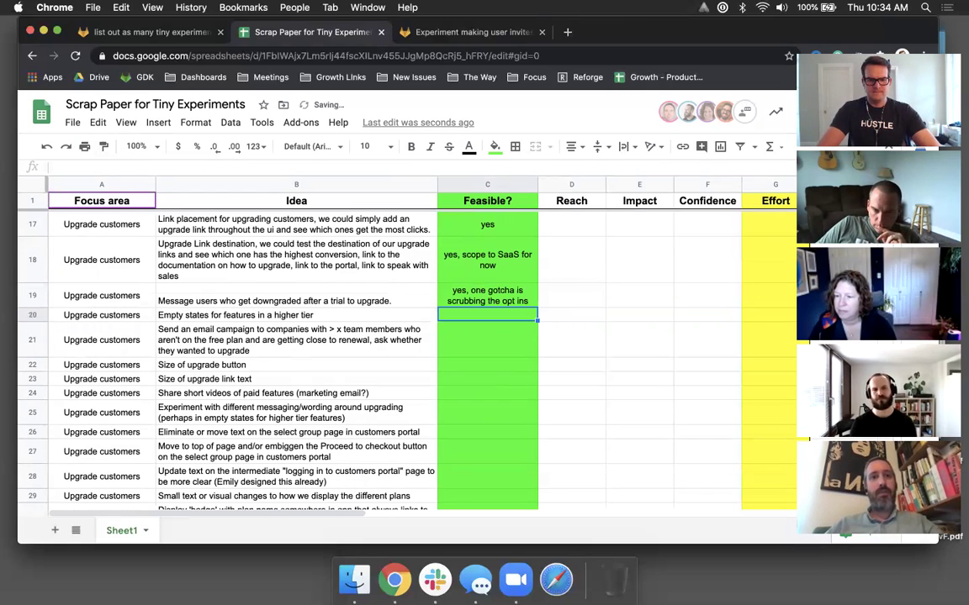
- Enter "yes," in C20 as the feasibility of the idea about empty states for features in a higher tier
click(576, 340)
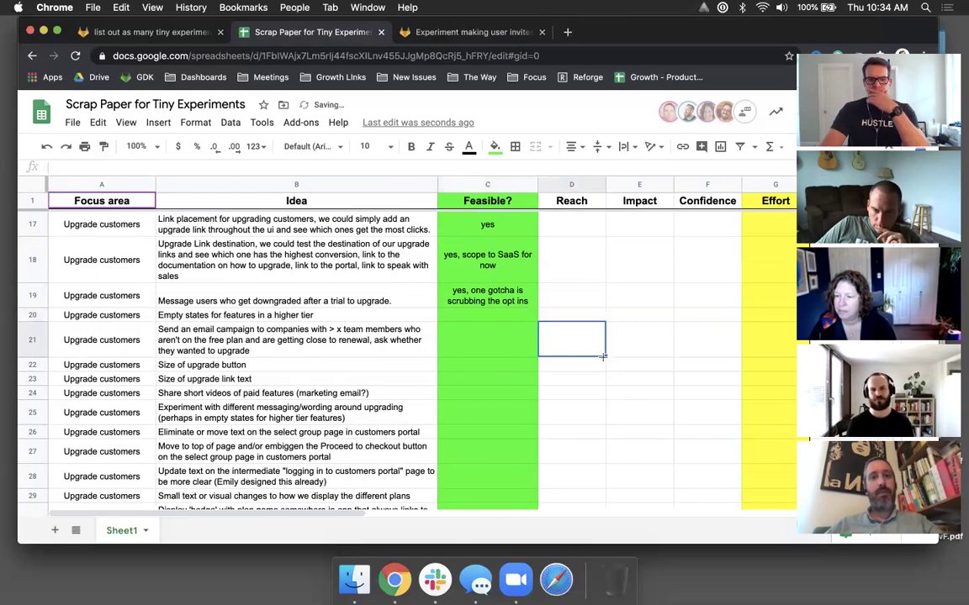
click(489, 310)
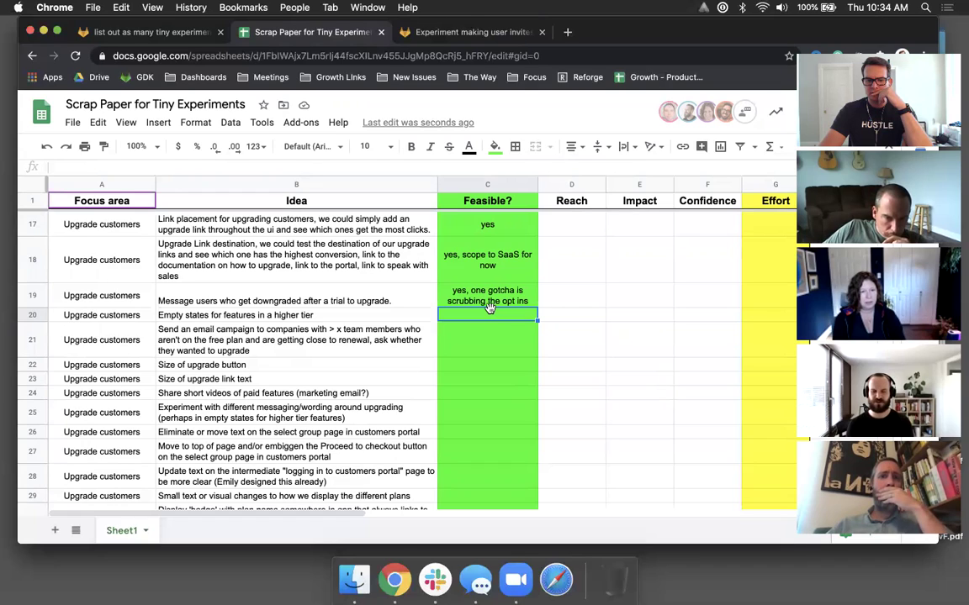
click(417, 312)
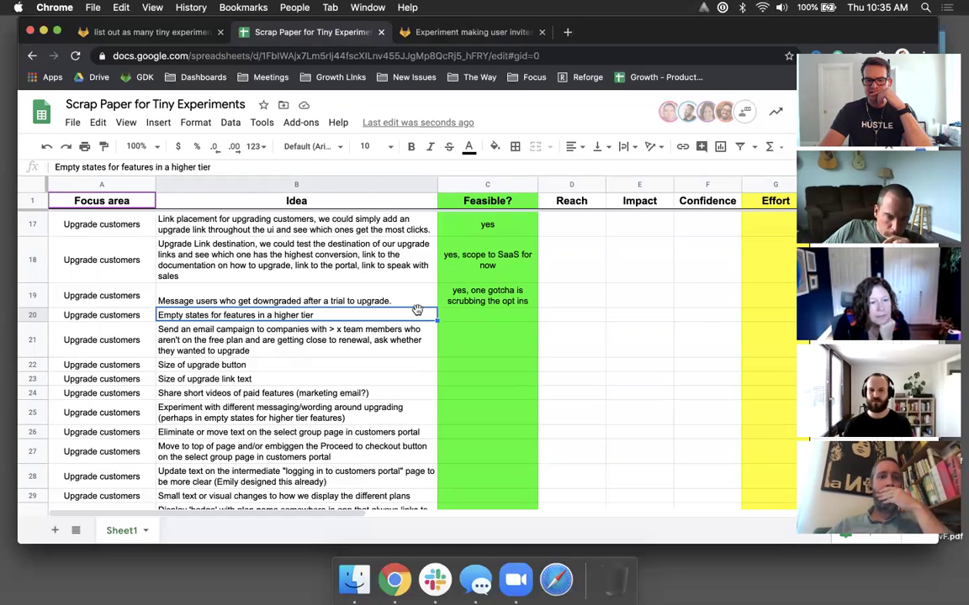
click(505, 319)
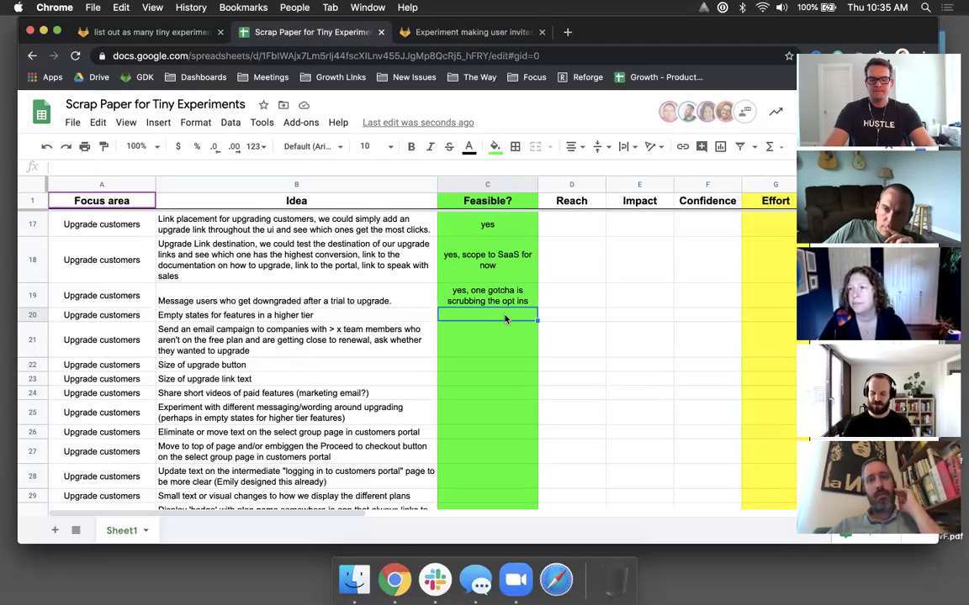
text(yes)
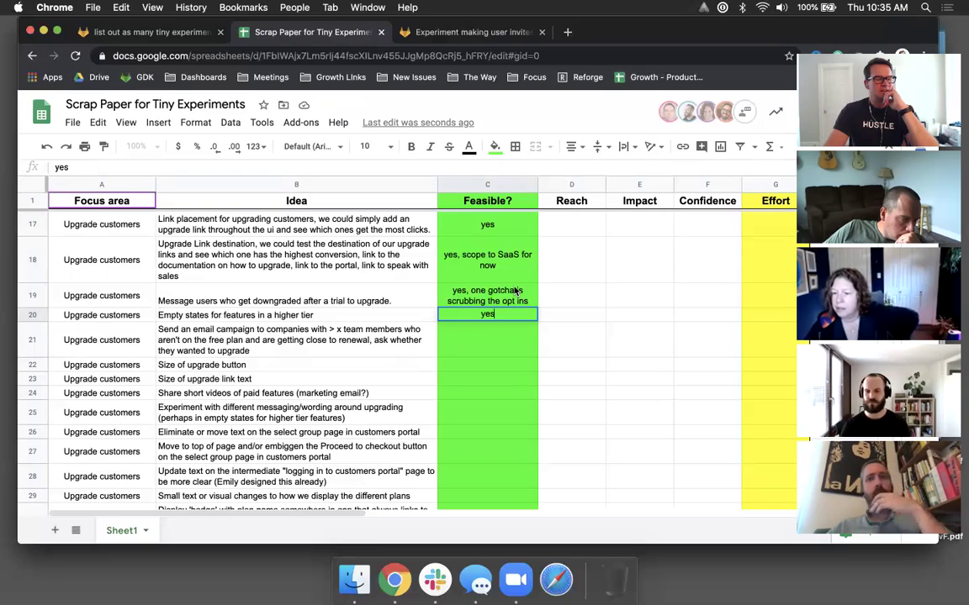
key(Return)
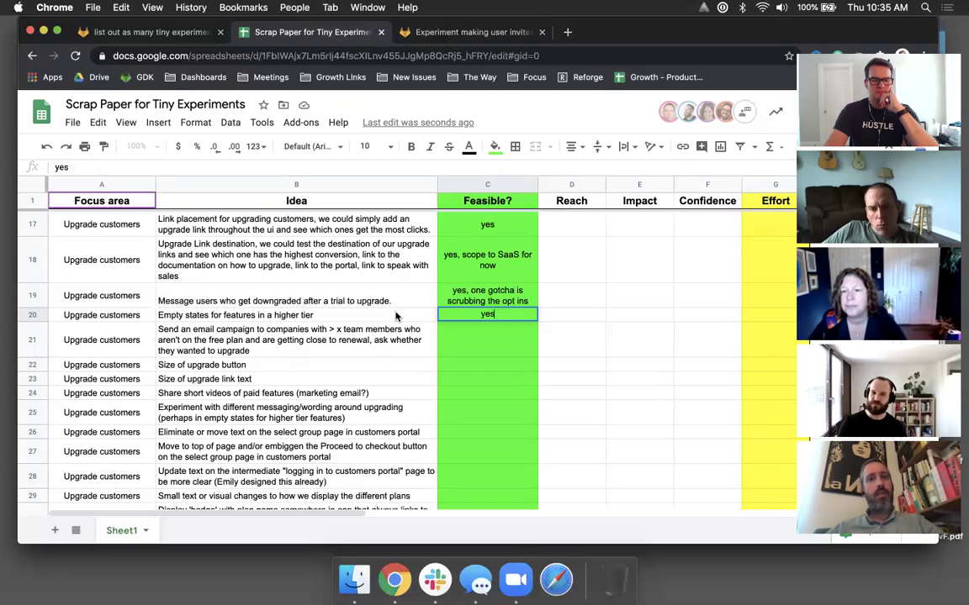
text(,)
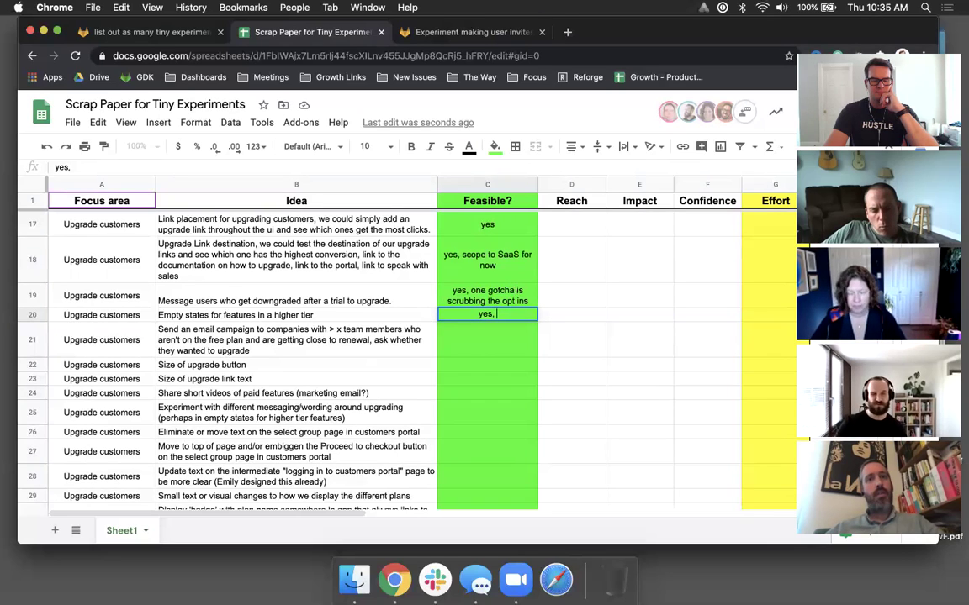
- Append "- show features from higher tiers and educate them" to the empty states idea in B20
click(411, 316)
text(- show )
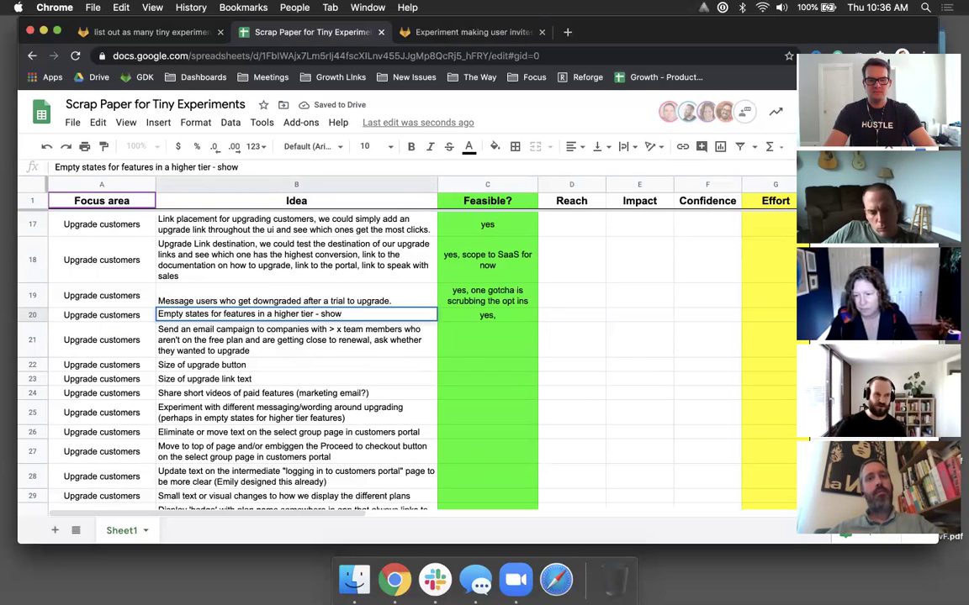
text(features from )
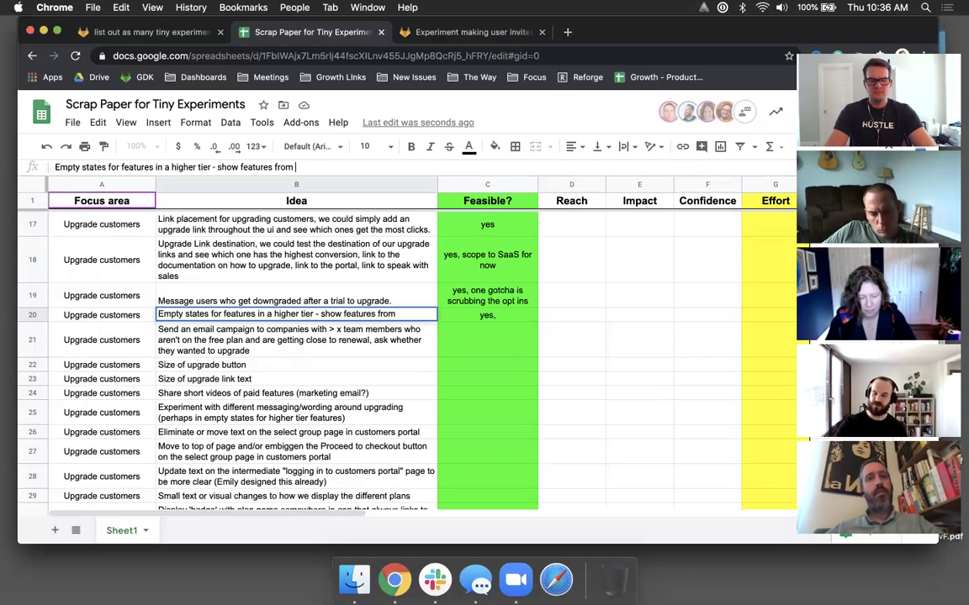
text(hi)
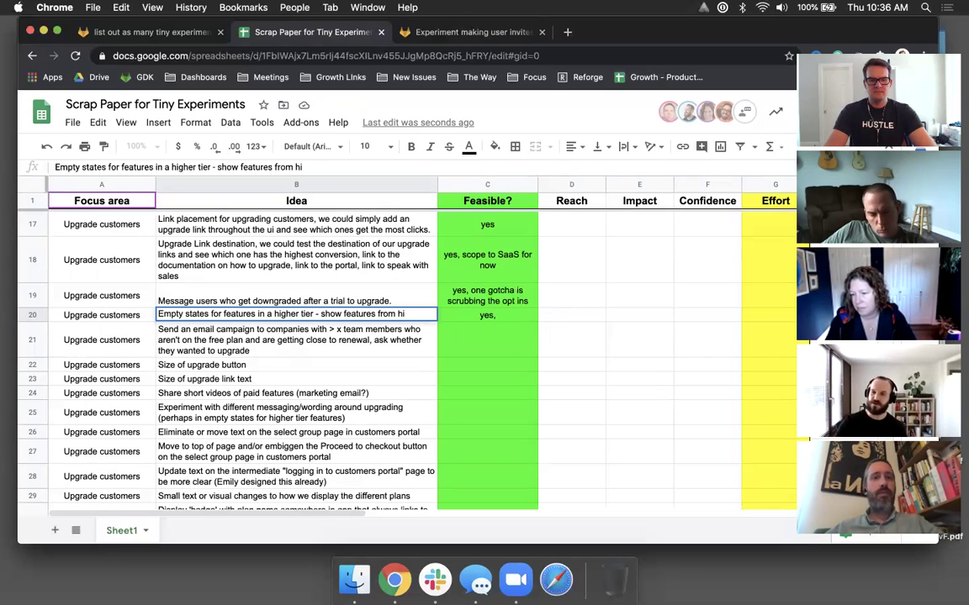
text(gher tiers to)
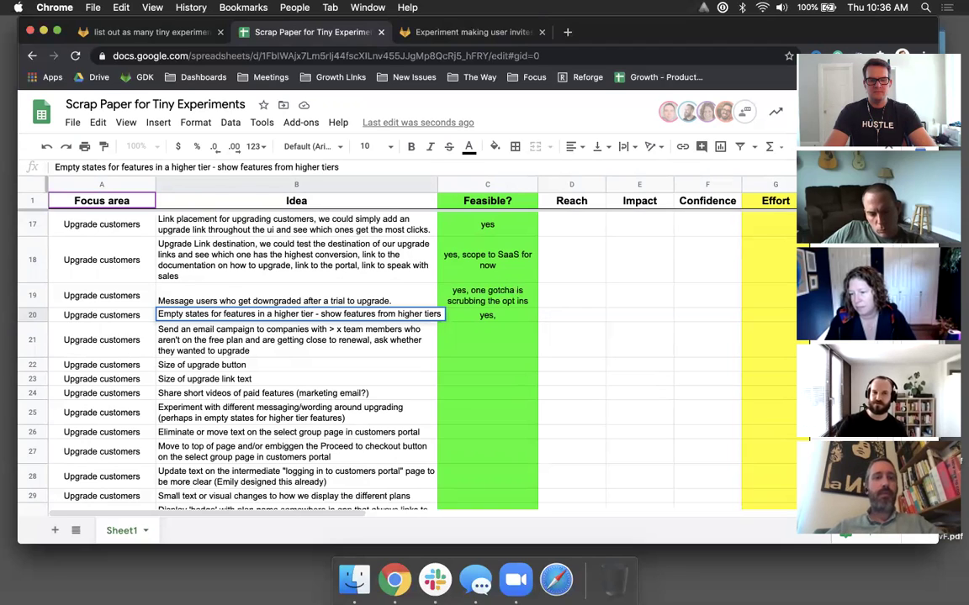
key(BackSpace)
key(BackSpace)
text(and)
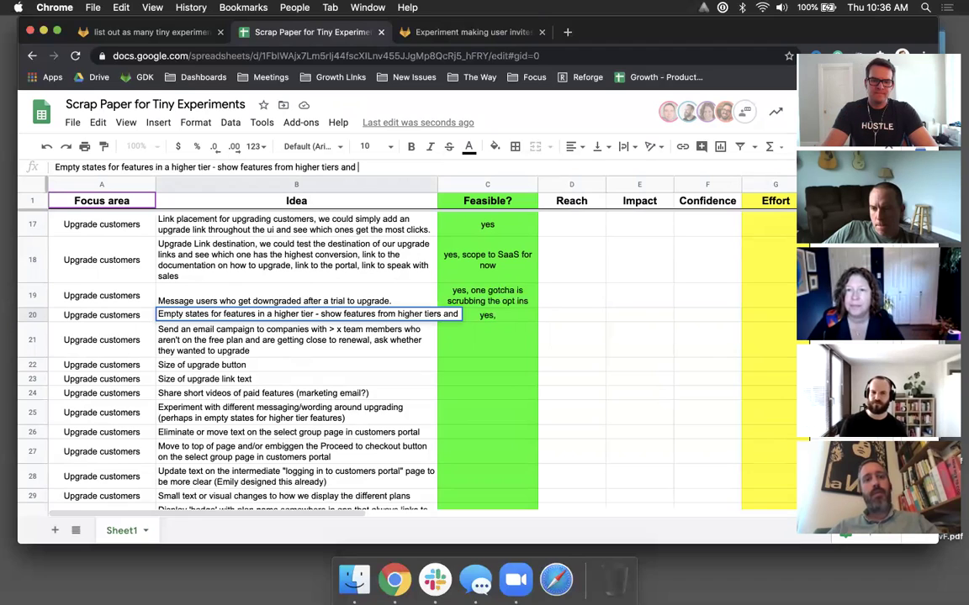
text(edu)
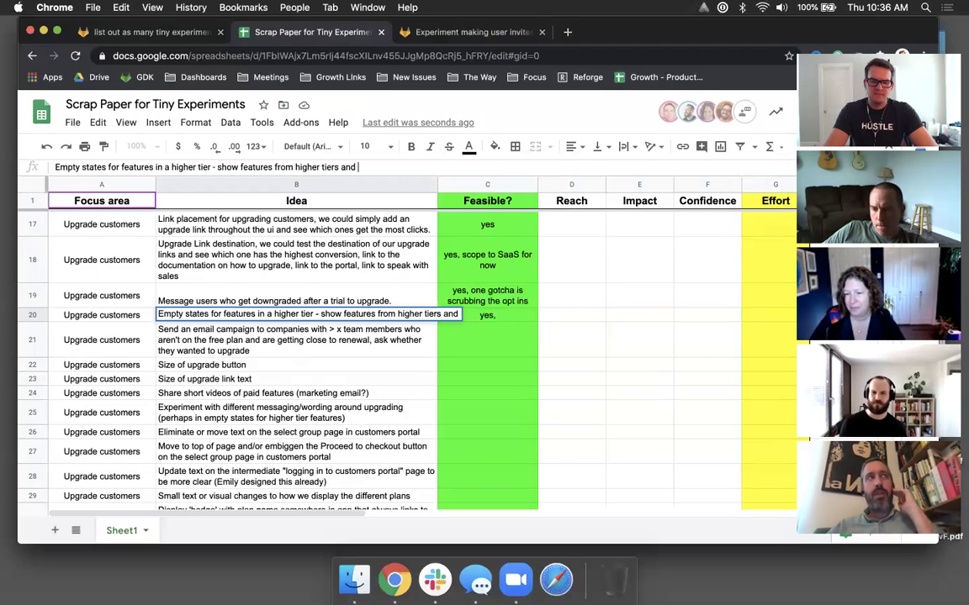
text(cate them)
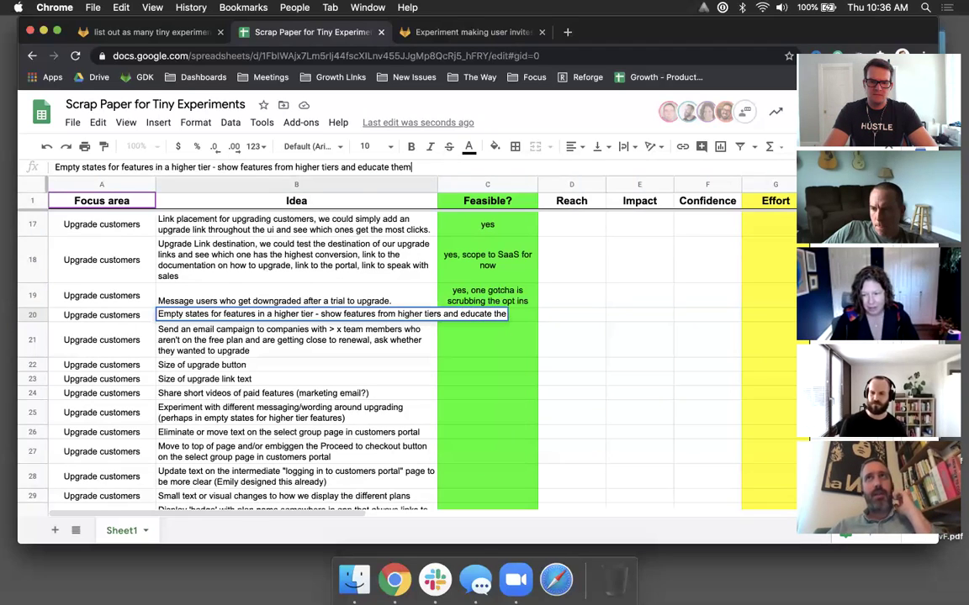
key(Return)
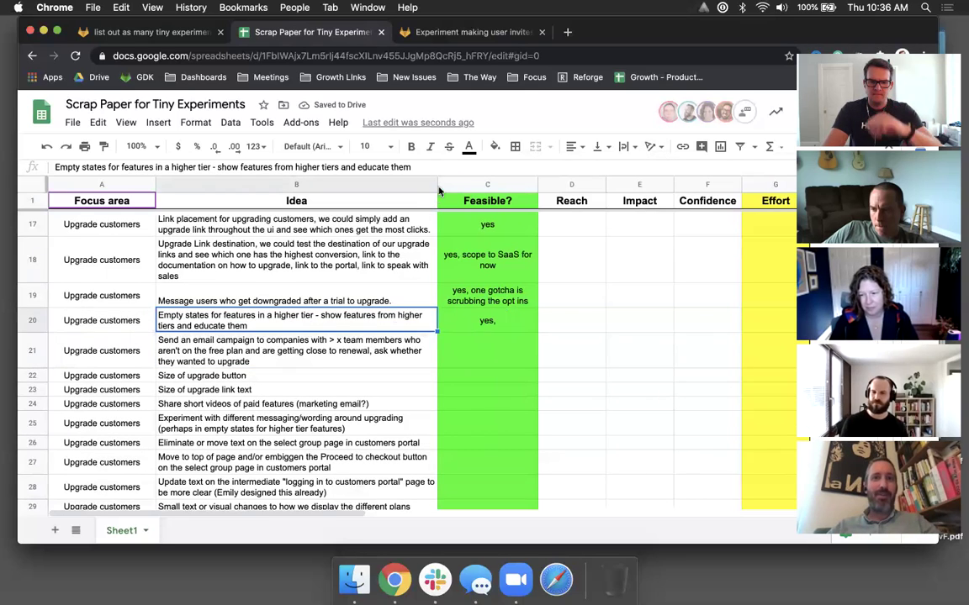
- Add "- don't show locked features" to the end of the empty states idea in B20
click(467, 165)
text(()
key(BackSpace)
key(BackSpace)
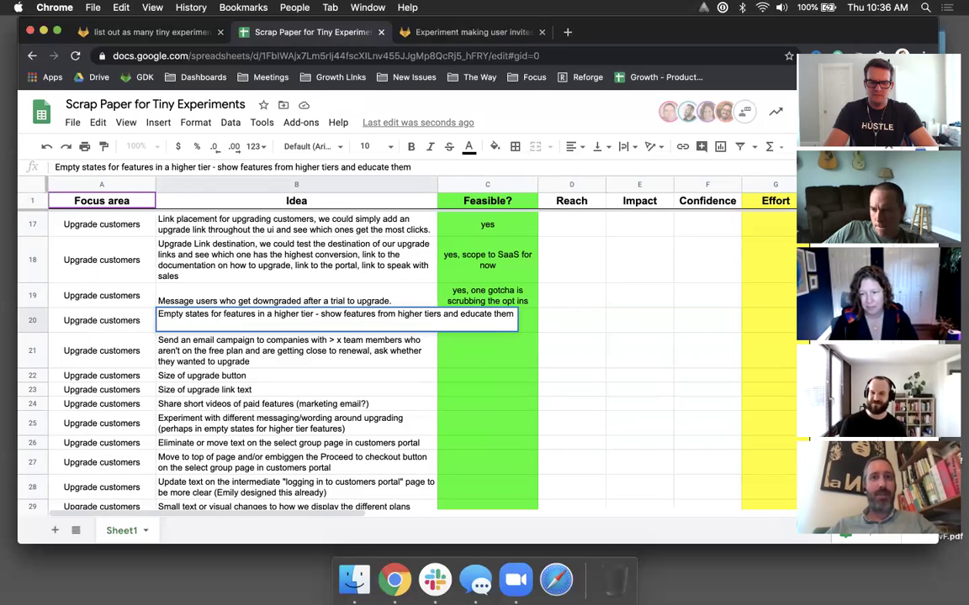
text(,)
text( - dont)
key(BackSpace)
text('t)
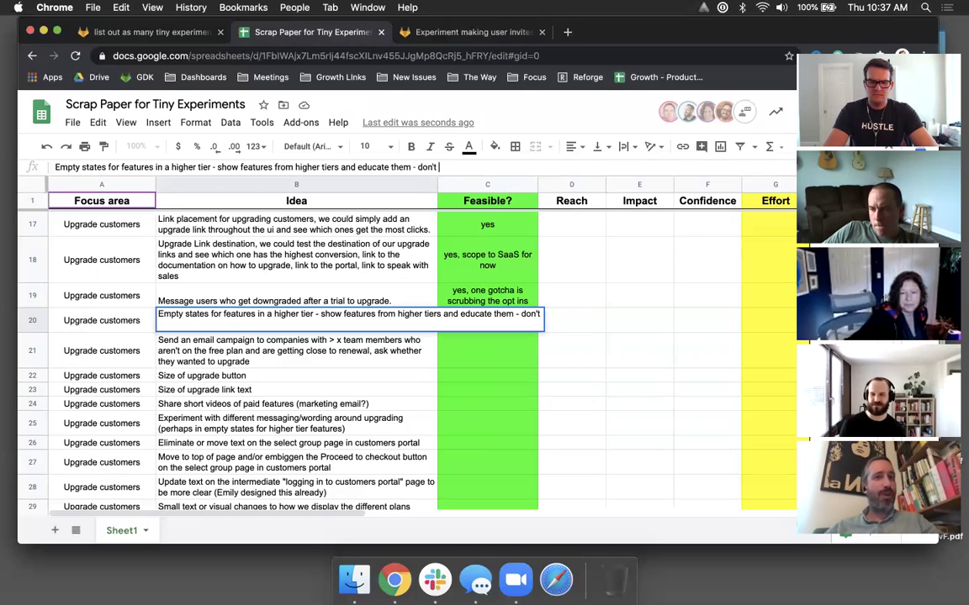
text( show locke)
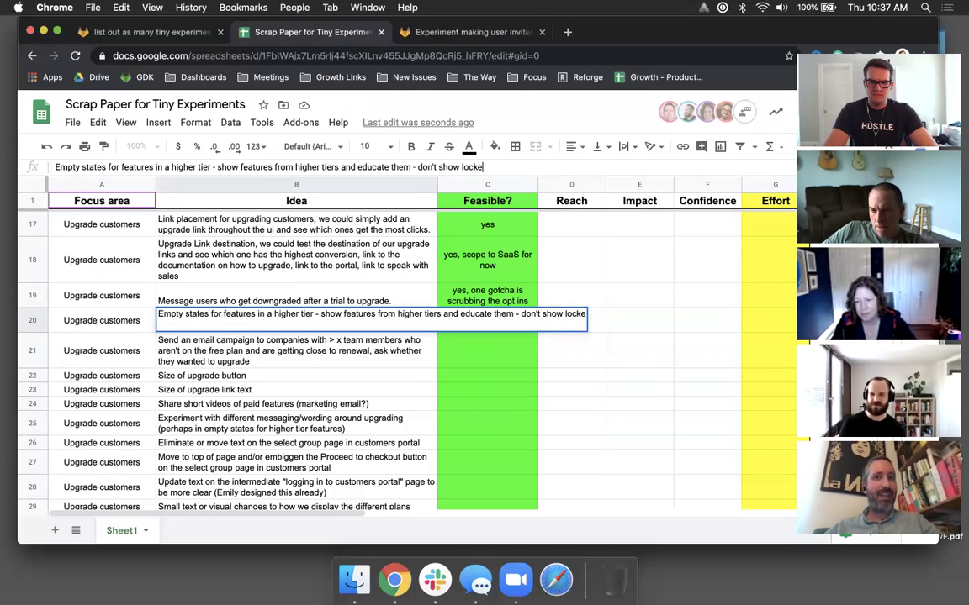
text(d features)
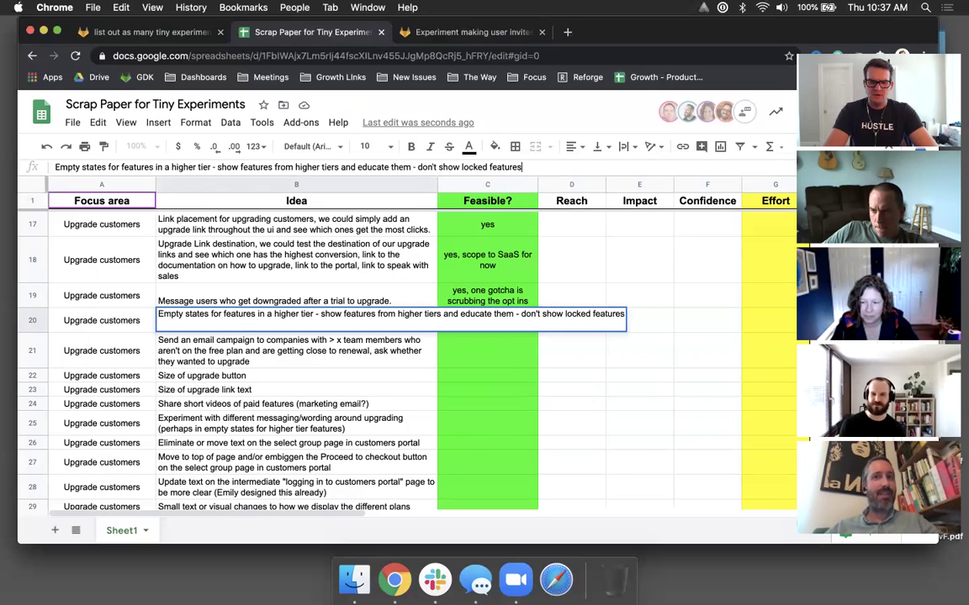
key(Return)
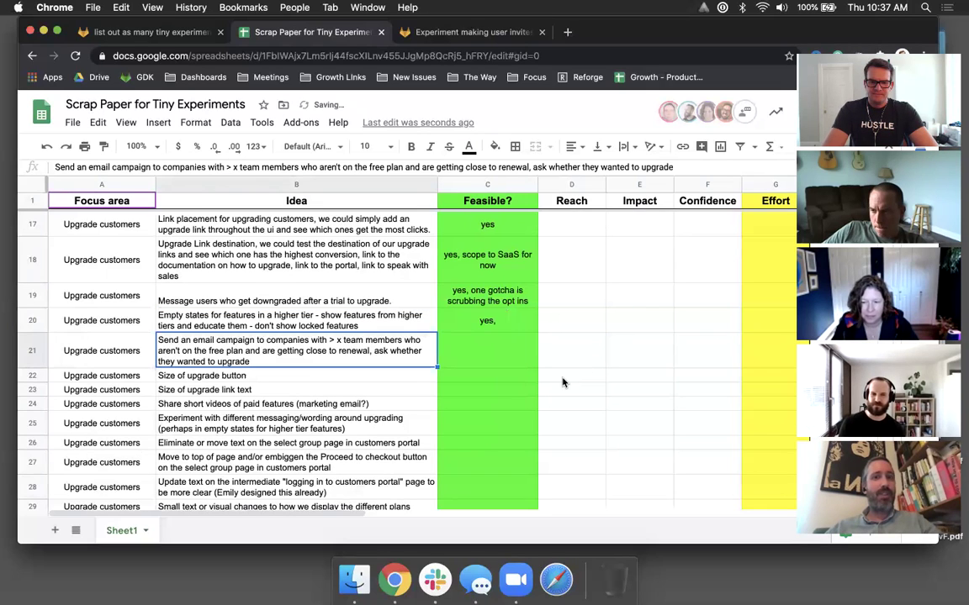
click(500, 359)
text(Yes)
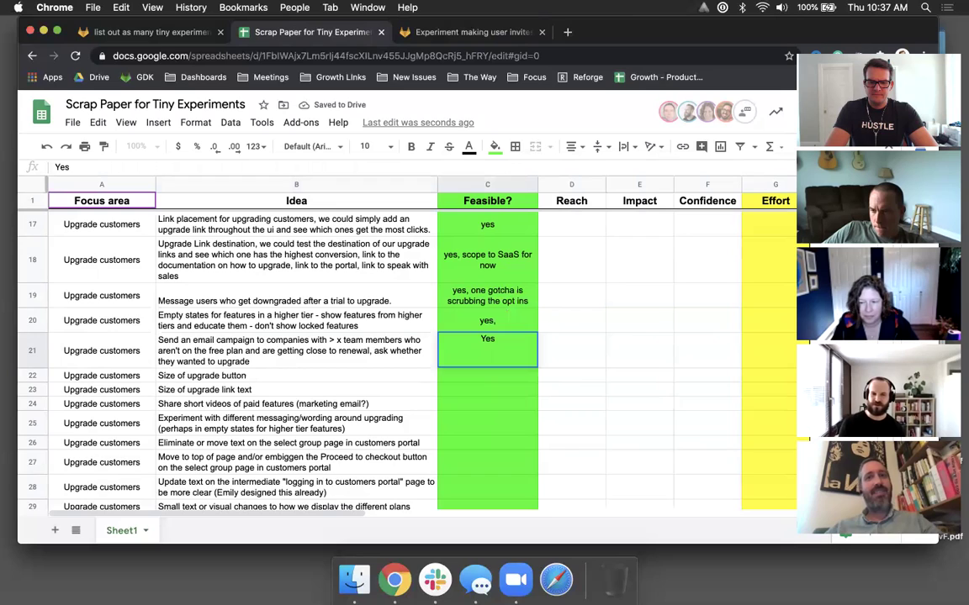
key(Return)
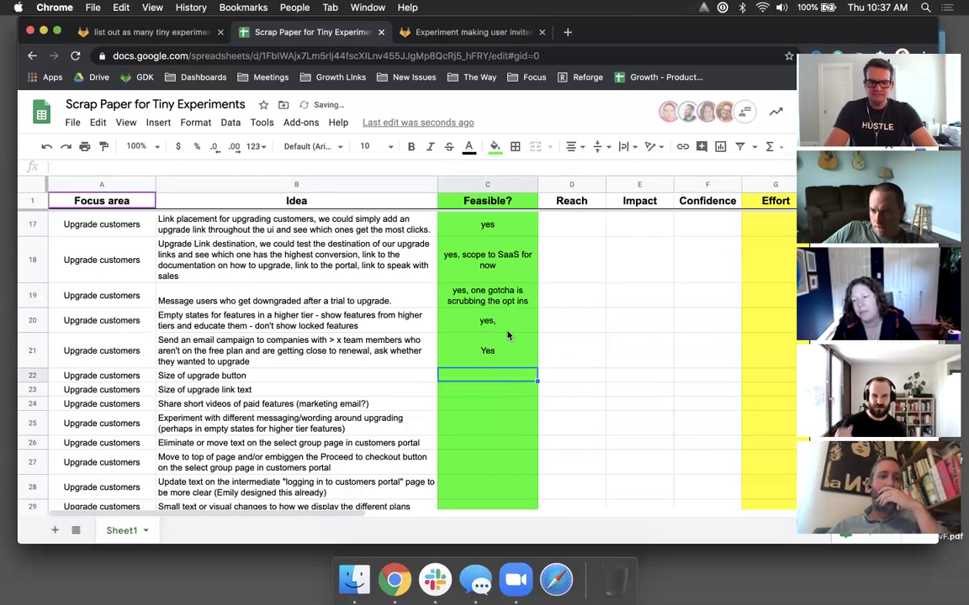
click(507, 335)
key(Delete)
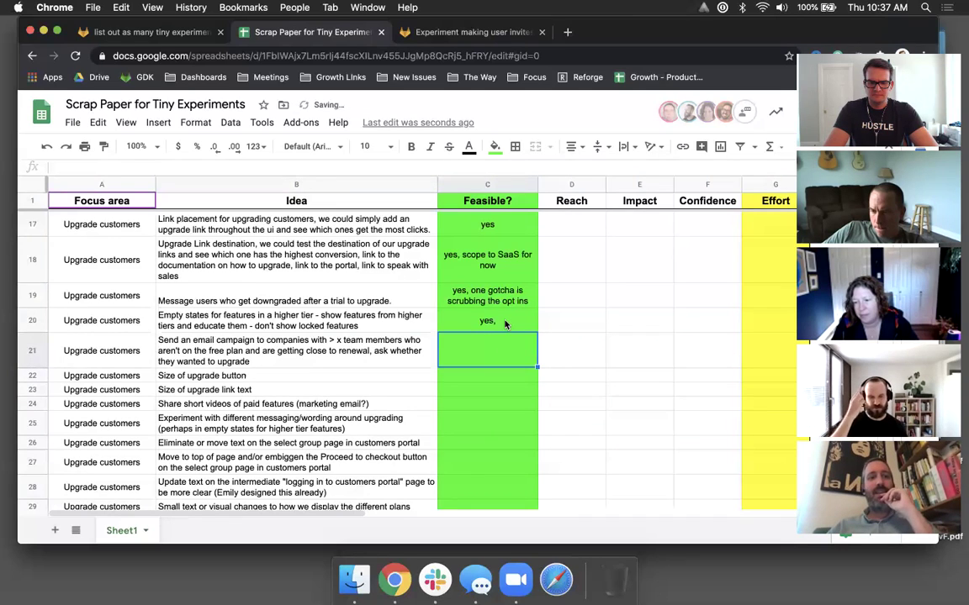
- Remove the trailing comma from the feasibility entry in C20 so it reads "yes"
double_click(505, 324)
key(BackSpace)
click(580, 348)
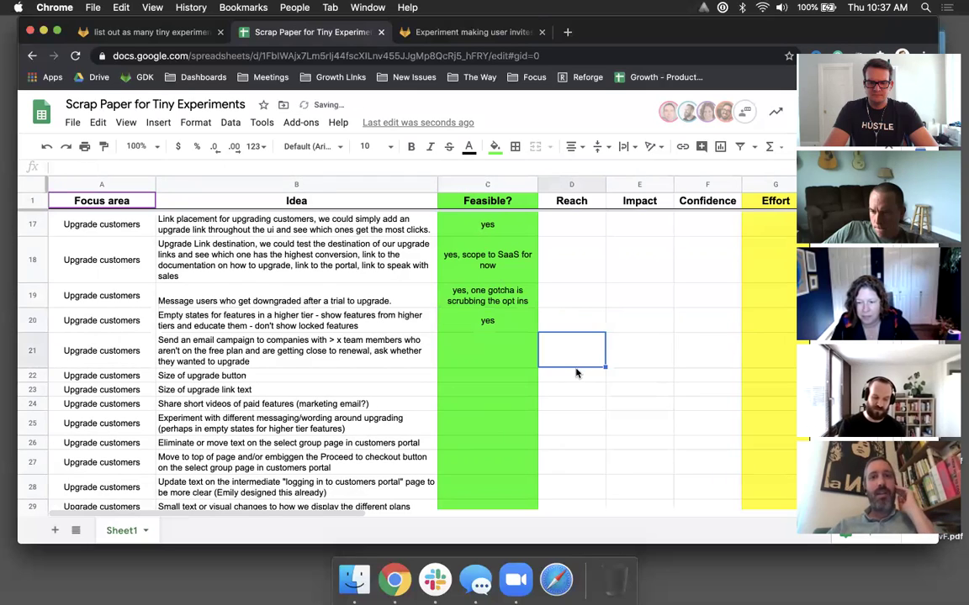
- Enter "yes" in C21 as the feasibility of the email campaign idea for companies getting close to renewal
click(504, 354)
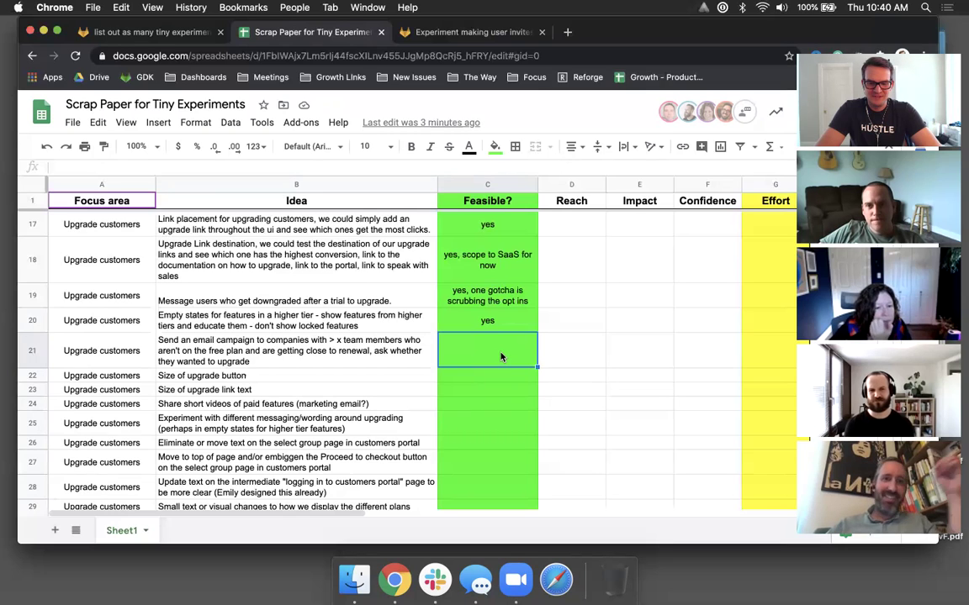
scroll(328, 351, down, 1)
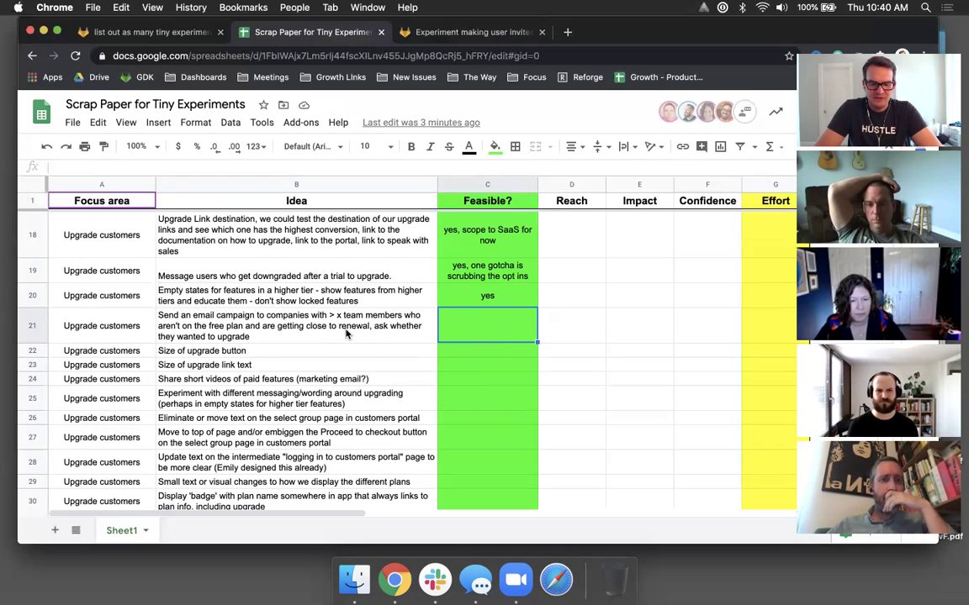
text(yes)
key(Return)
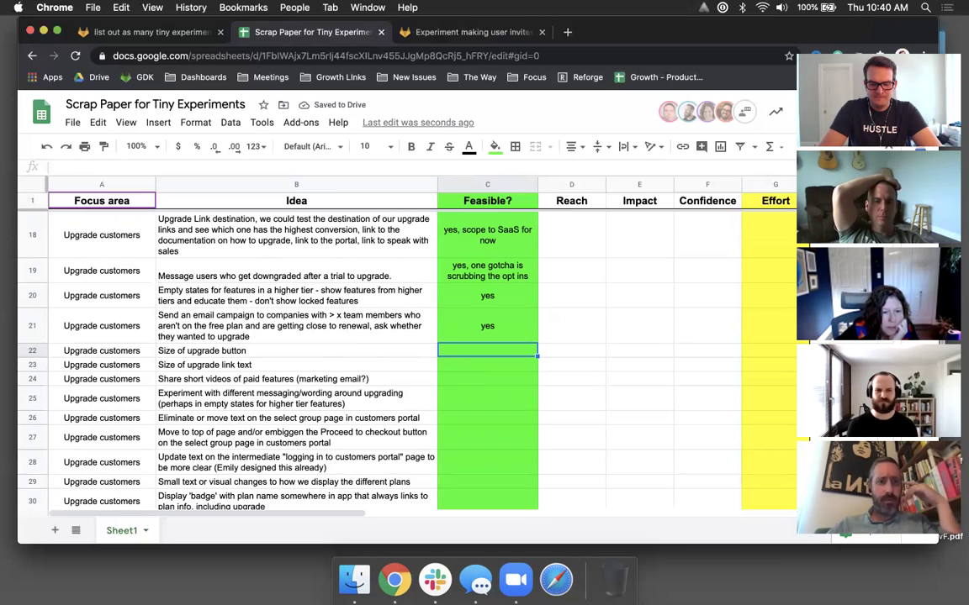
- Copy the two feasibility notes about staying within the system constraints from C8:C9 to C22:C23 for the upgrade button and link text ideas
scroll(404, 353, up, 10)
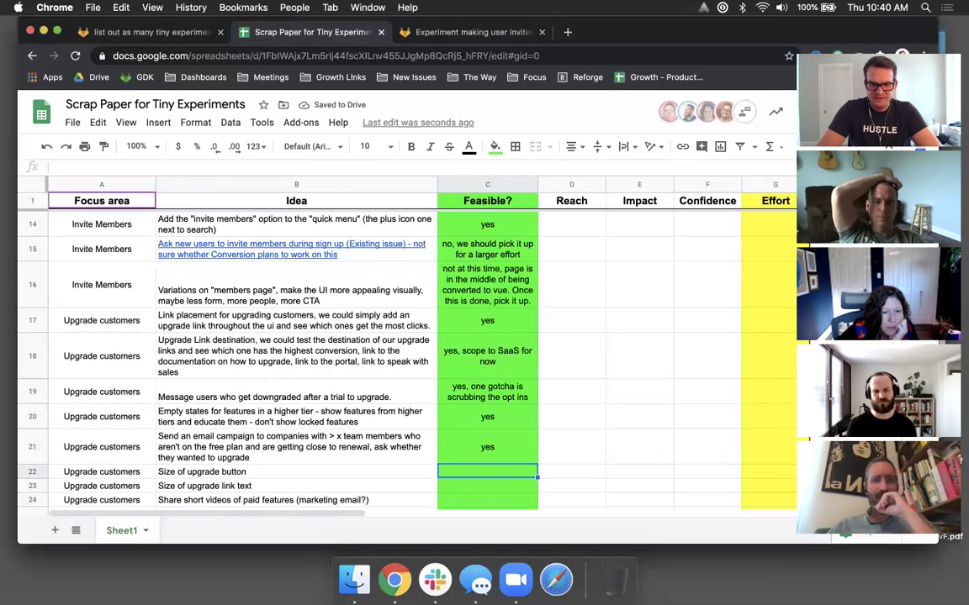
scroll(488, 336, up, 2)
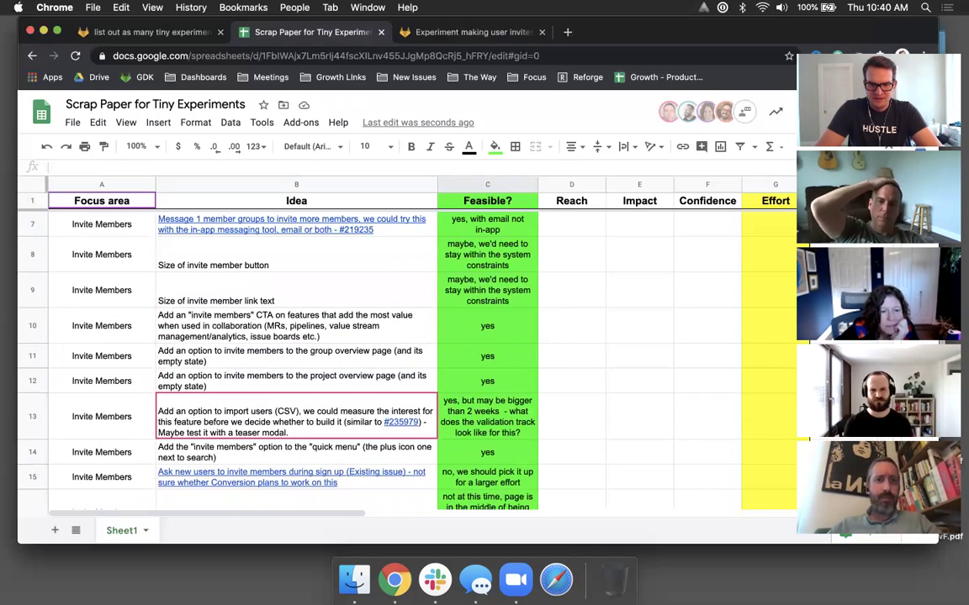
drag(519, 254, 521, 290)
key(super+c)
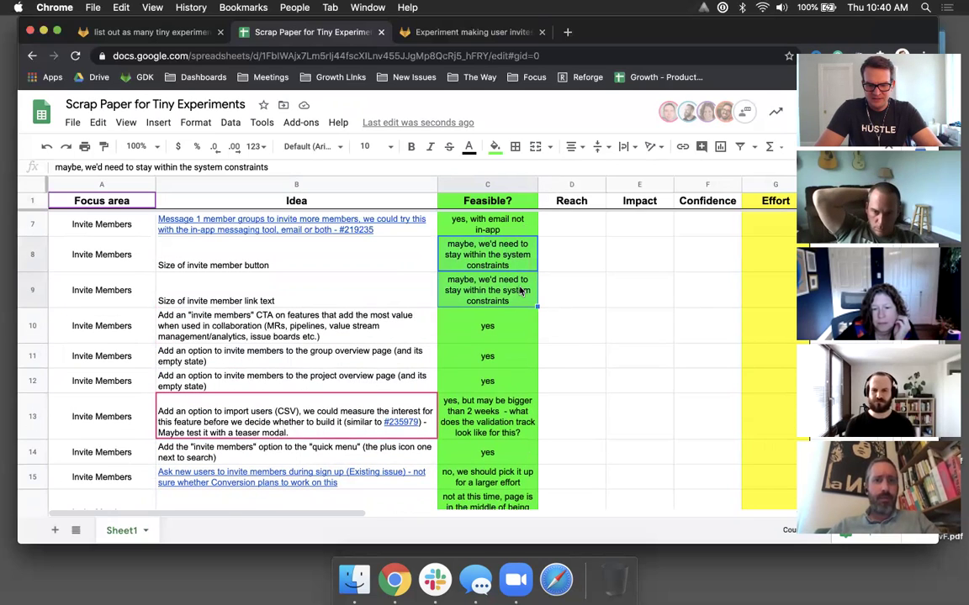
scroll(510, 381, down, 10)
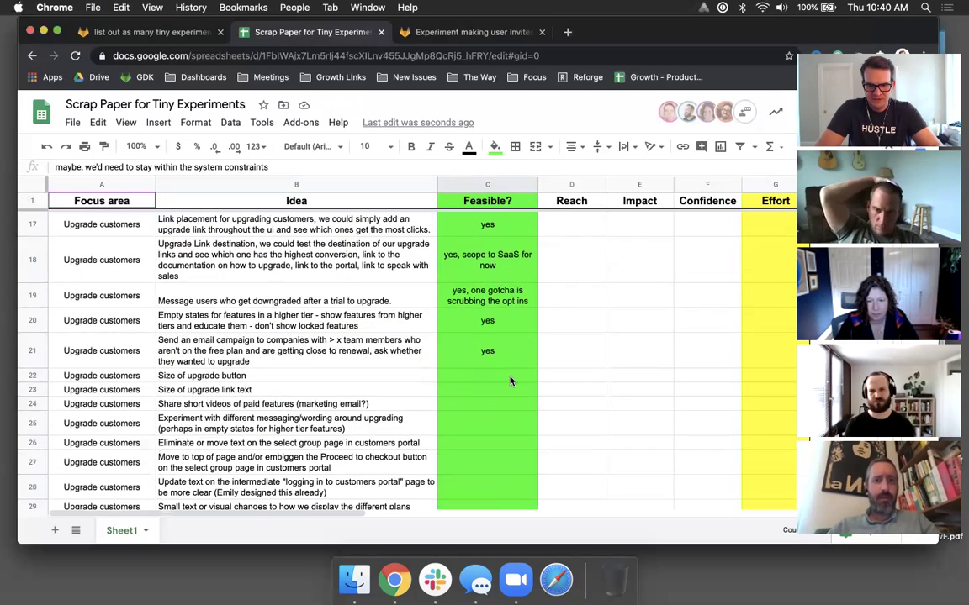
click(510, 381)
key(super+v)
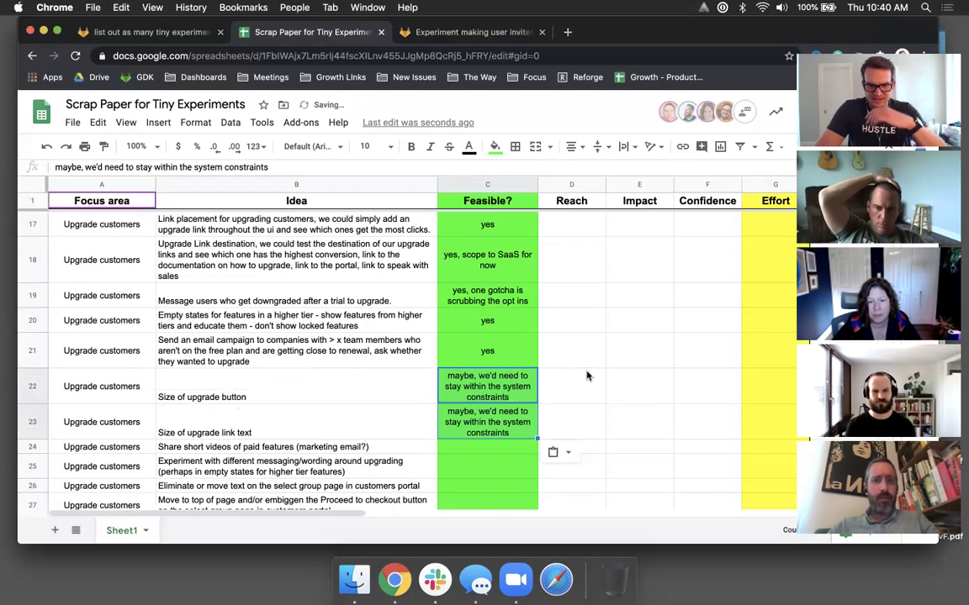
- Enter "If we have the videos yes, if no than no" in C24 as the feasibility of sharing short videos of paid features
scroll(587, 375, down, 1)
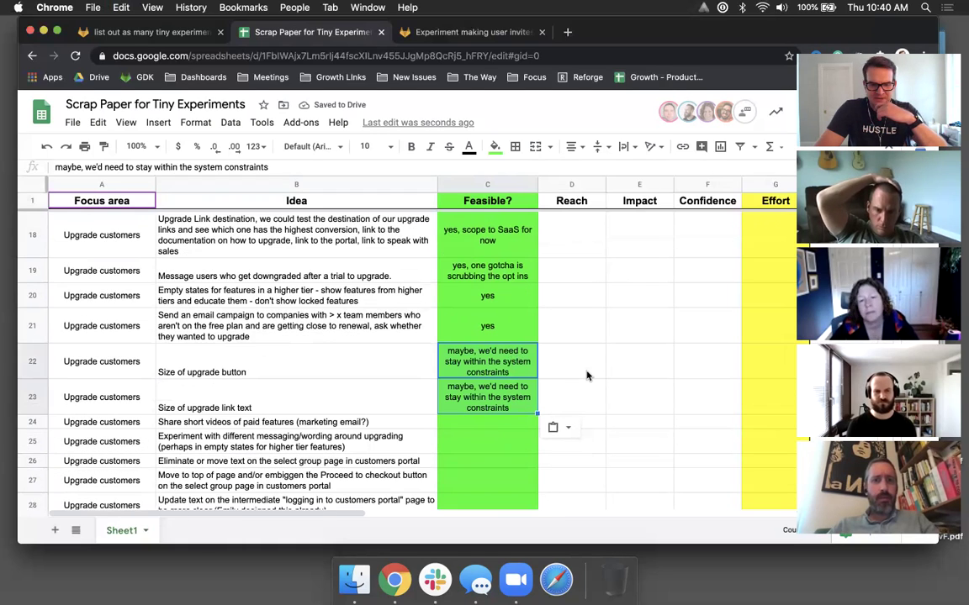
scroll(586, 376, down, 1)
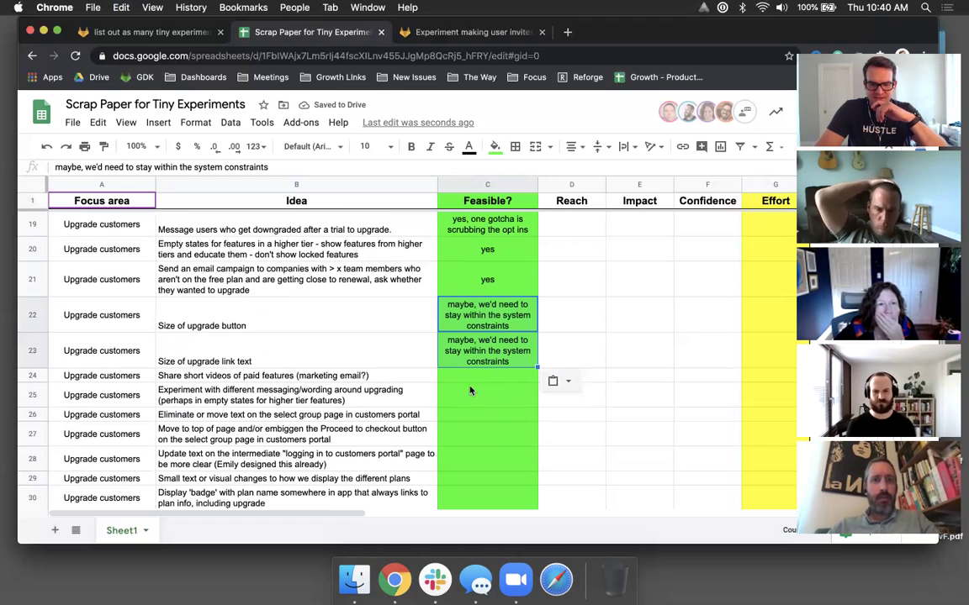
click(470, 380)
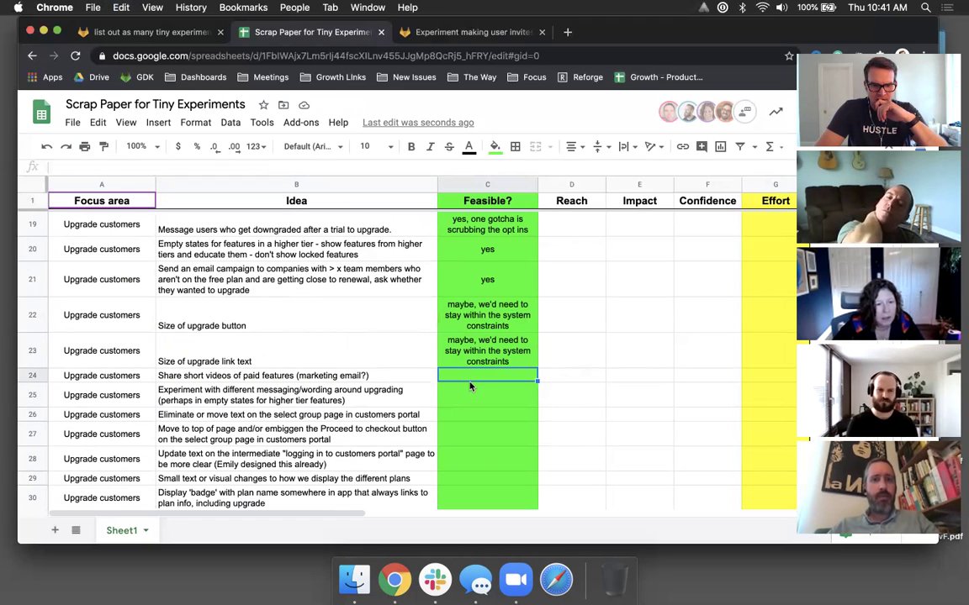
click(388, 380)
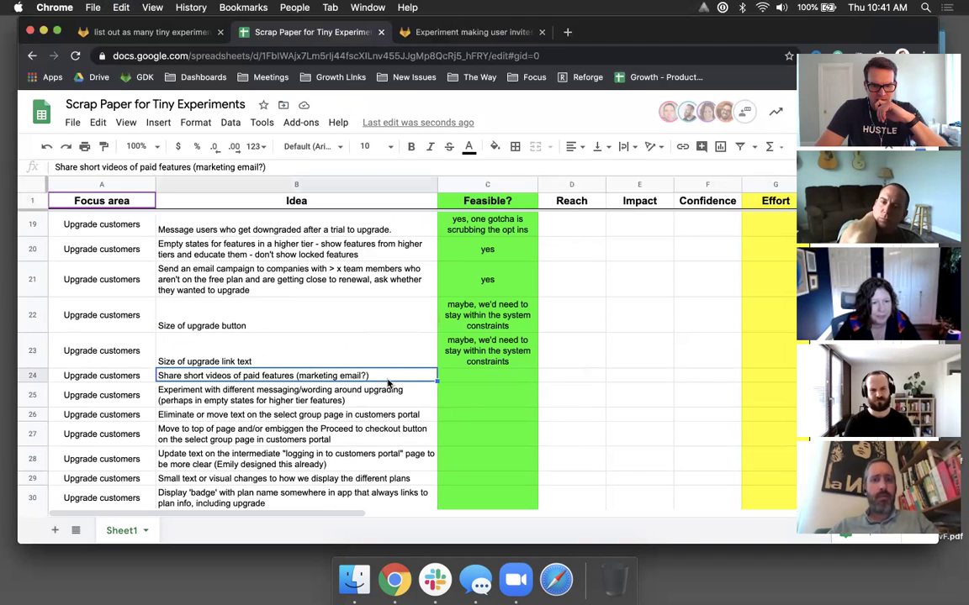
click(478, 381)
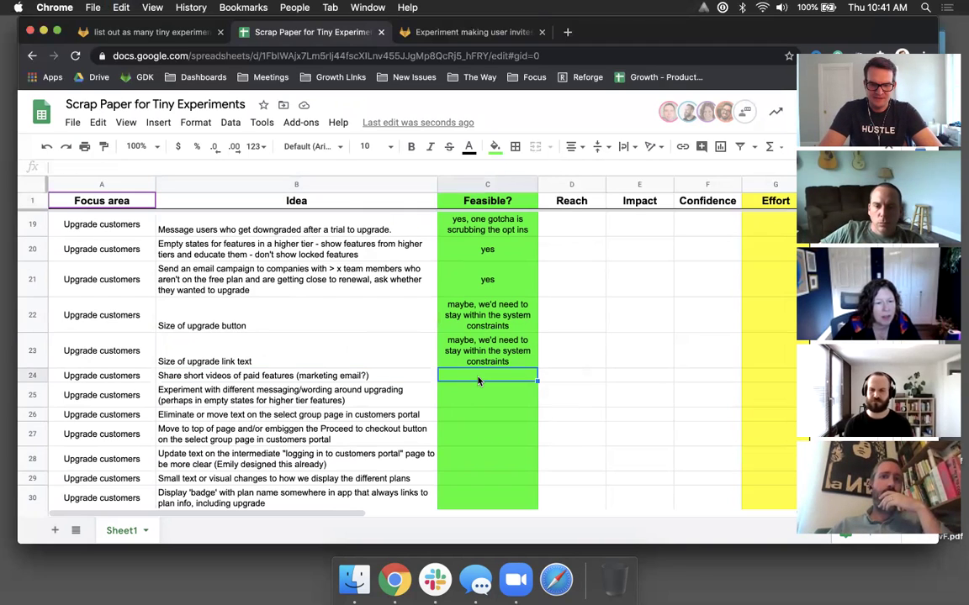
text(If we have the vi)
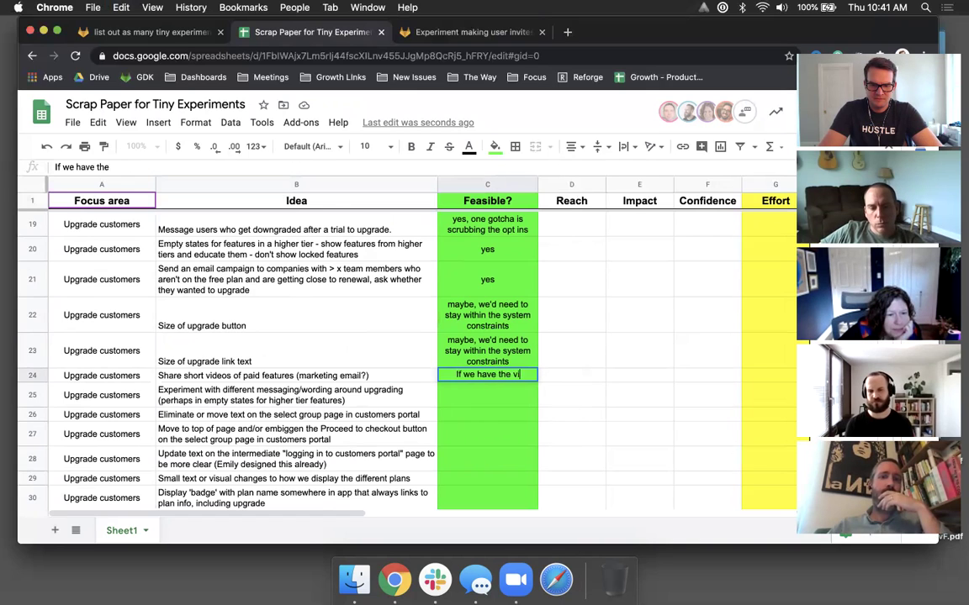
text(deos yes)
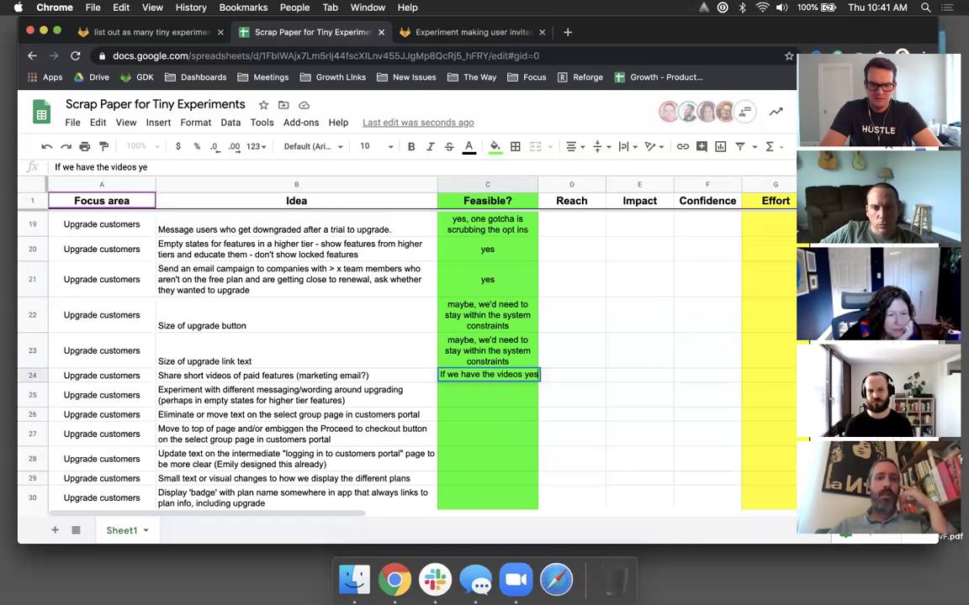
text(, if no)
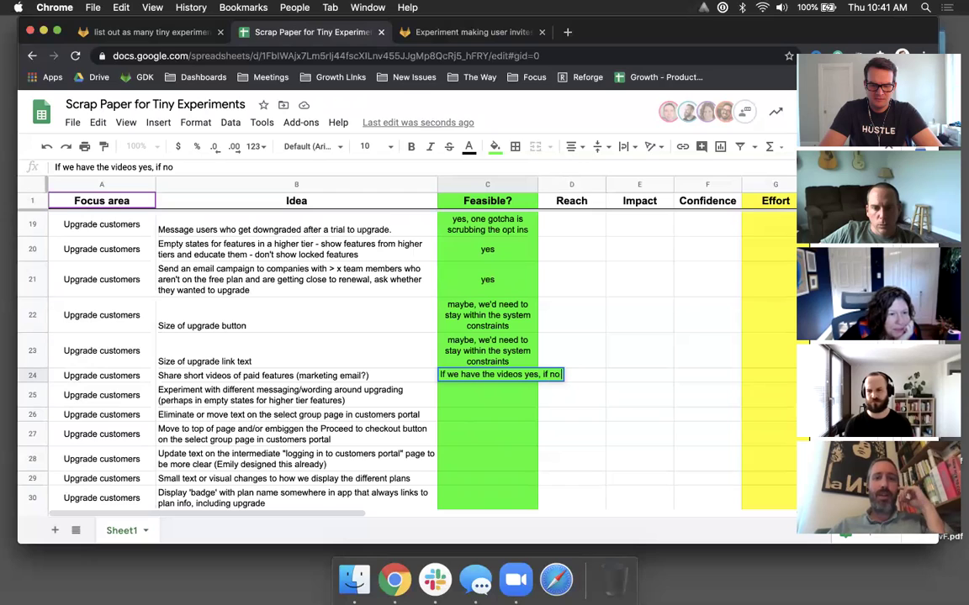
text( than no)
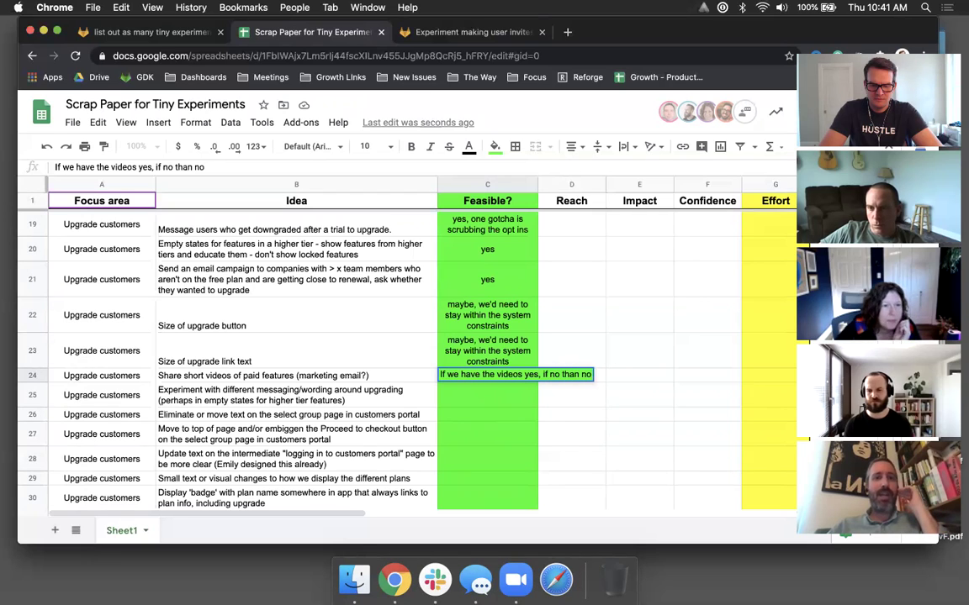
key(Return)
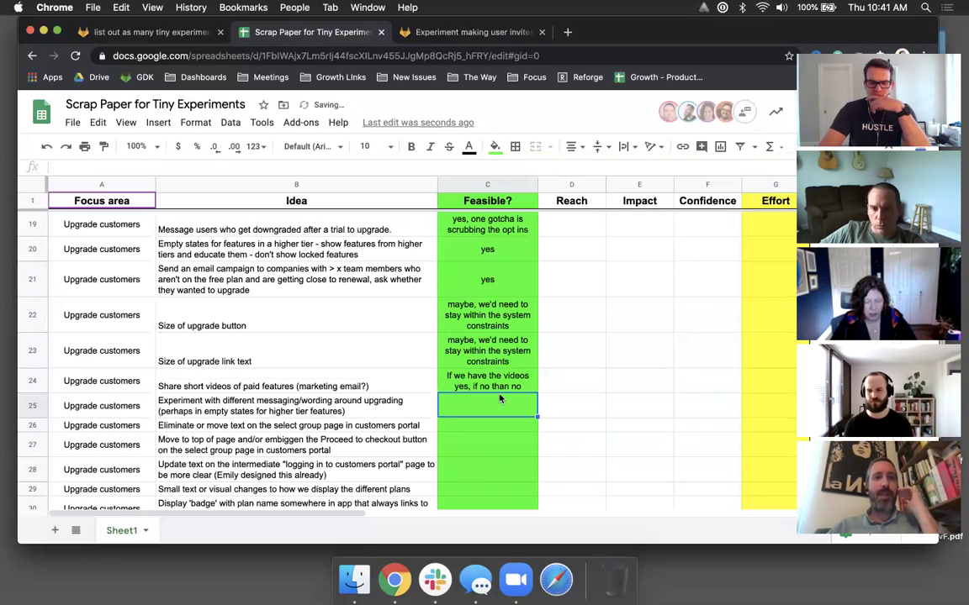
- Insert "(less than 12mo old)" after "videos" in the feasibility note in C24
scroll(619, 358, down, 2)
scroll(619, 358, down, 1)
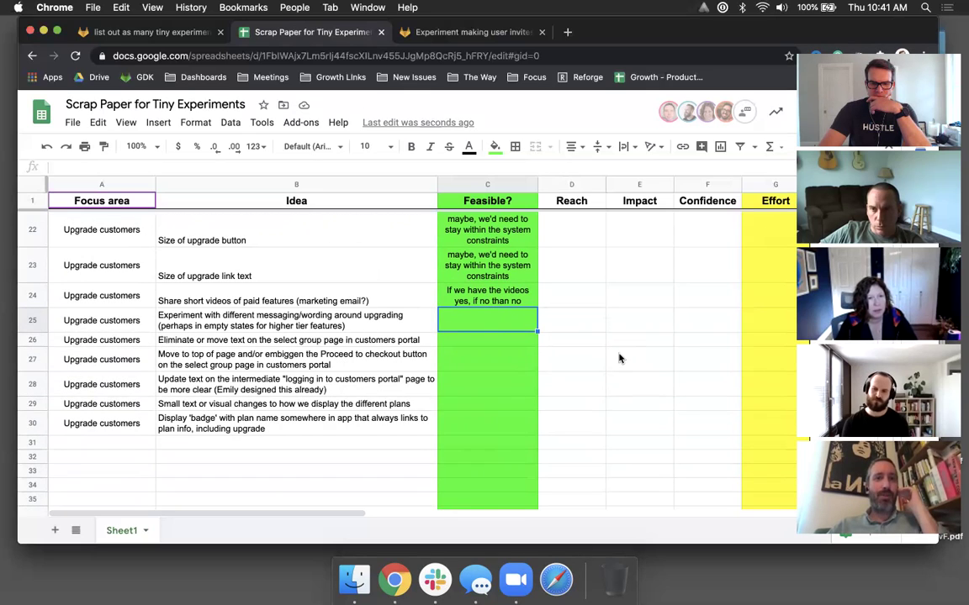
click(479, 297)
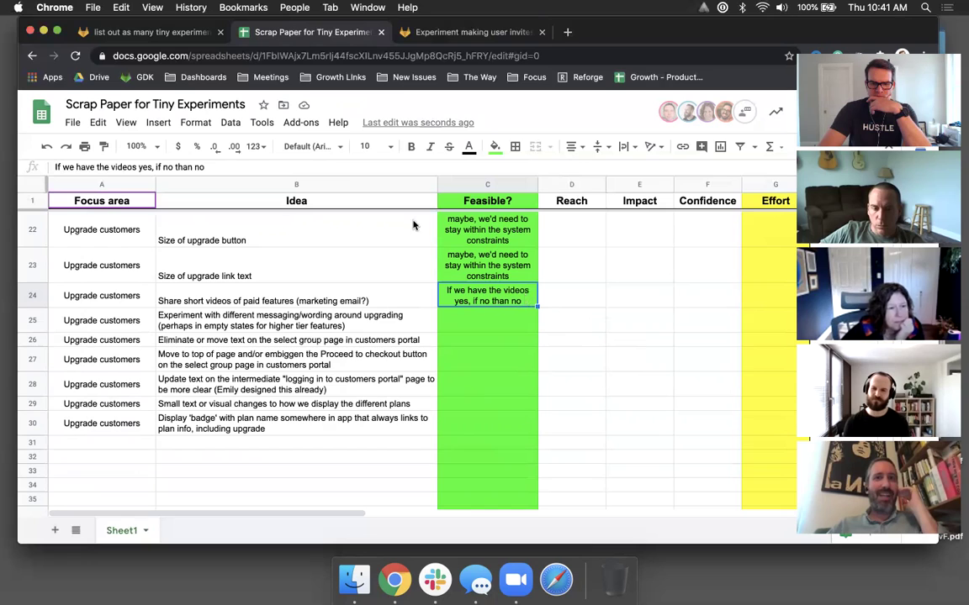
click(348, 168)
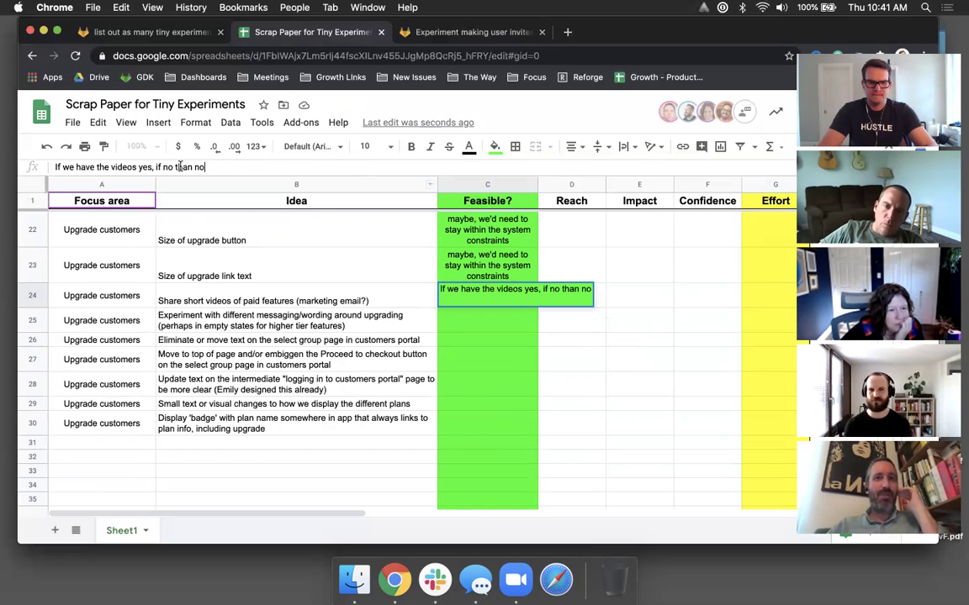
click(137, 167)
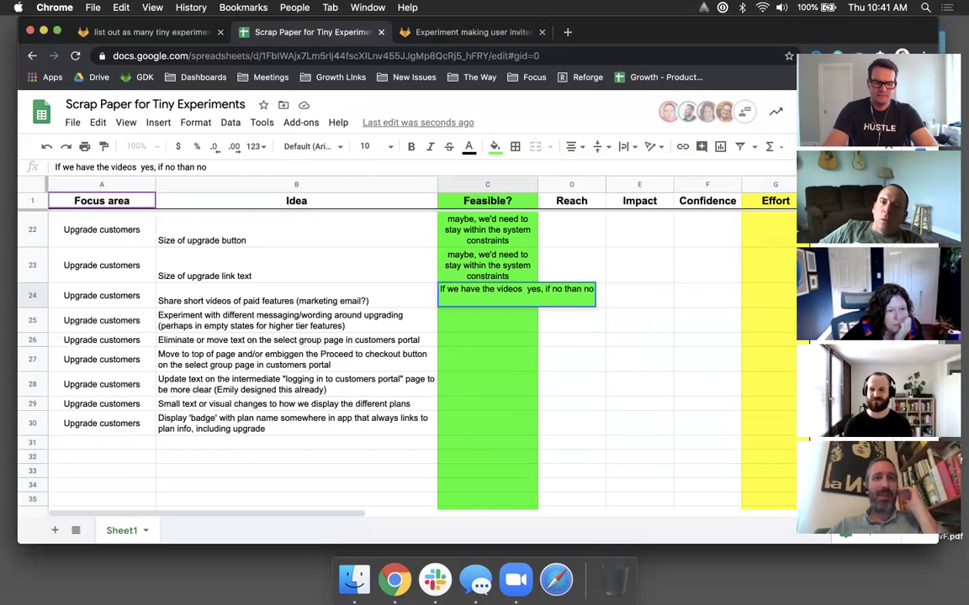
text(())
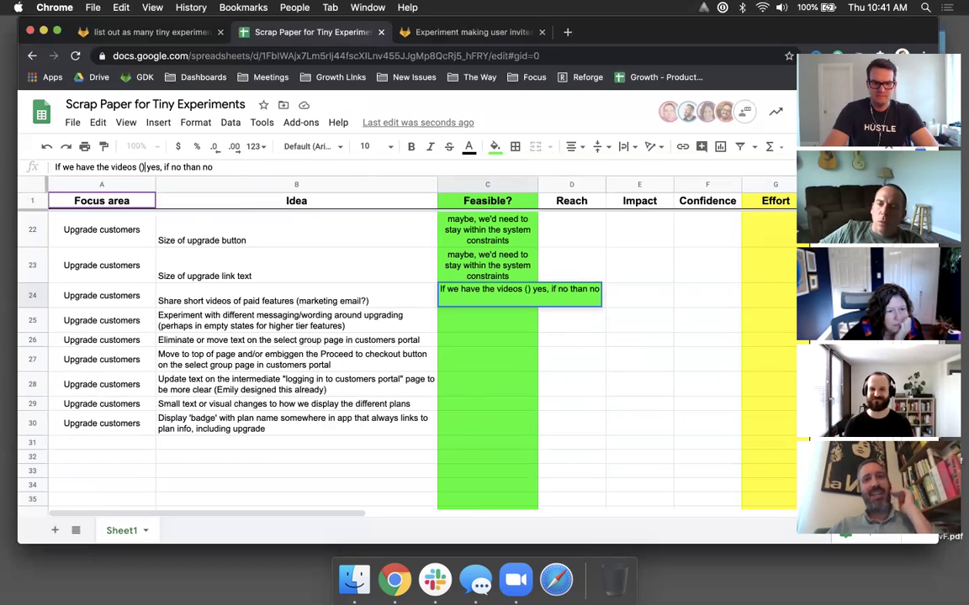
text(less than )
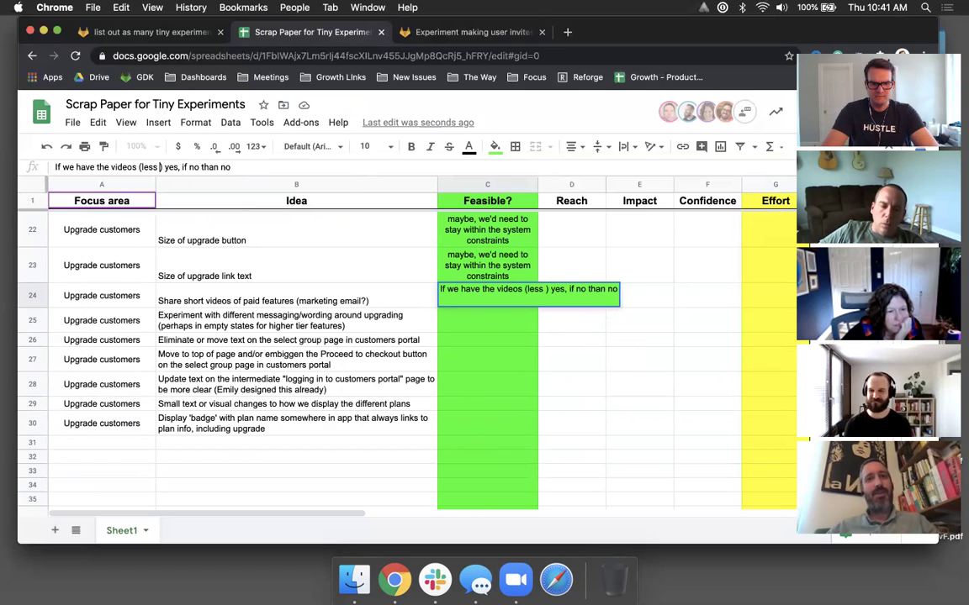
text(12mo onld)
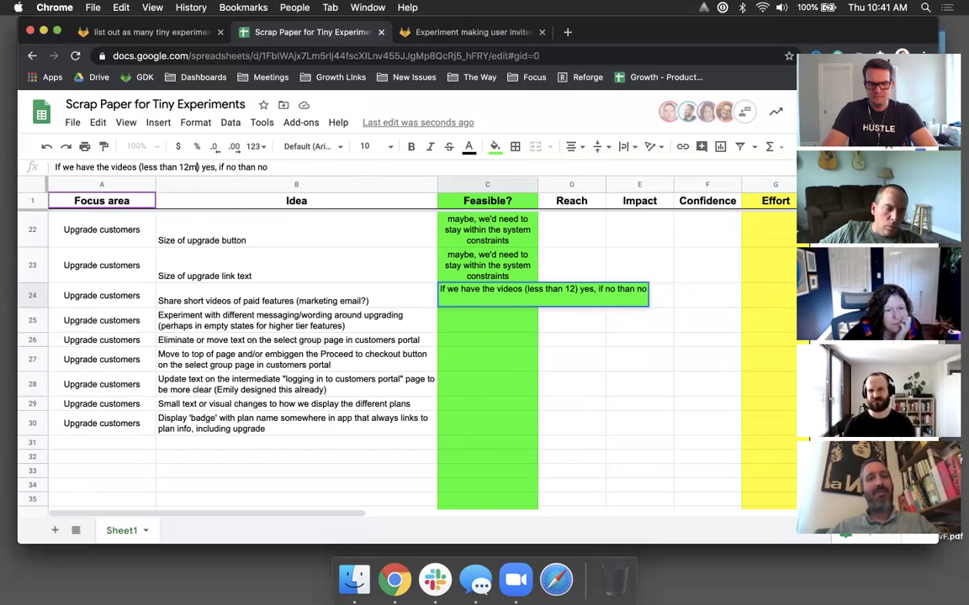
key(Left)
key(Left)
key(BackSpace)
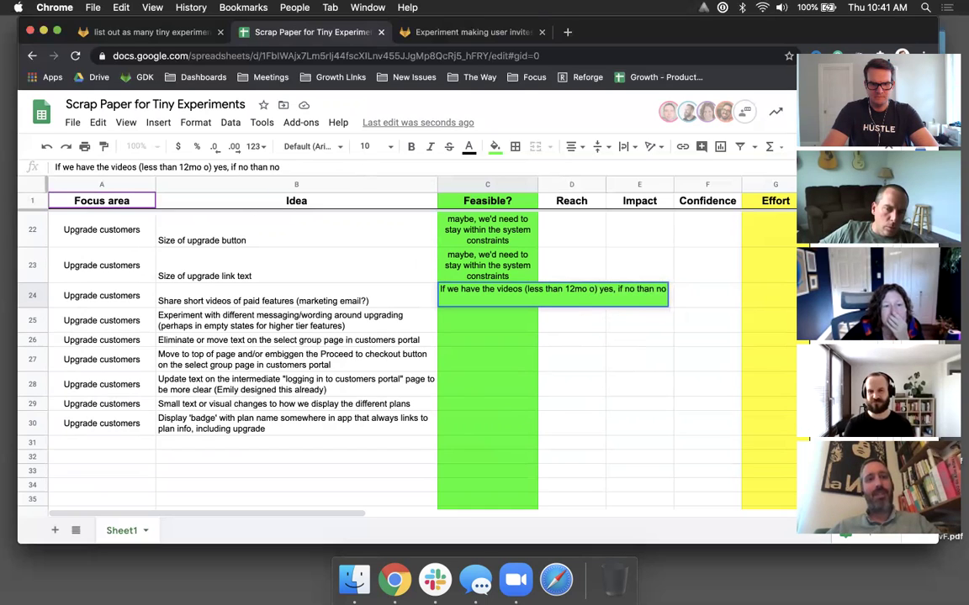
key(Return)
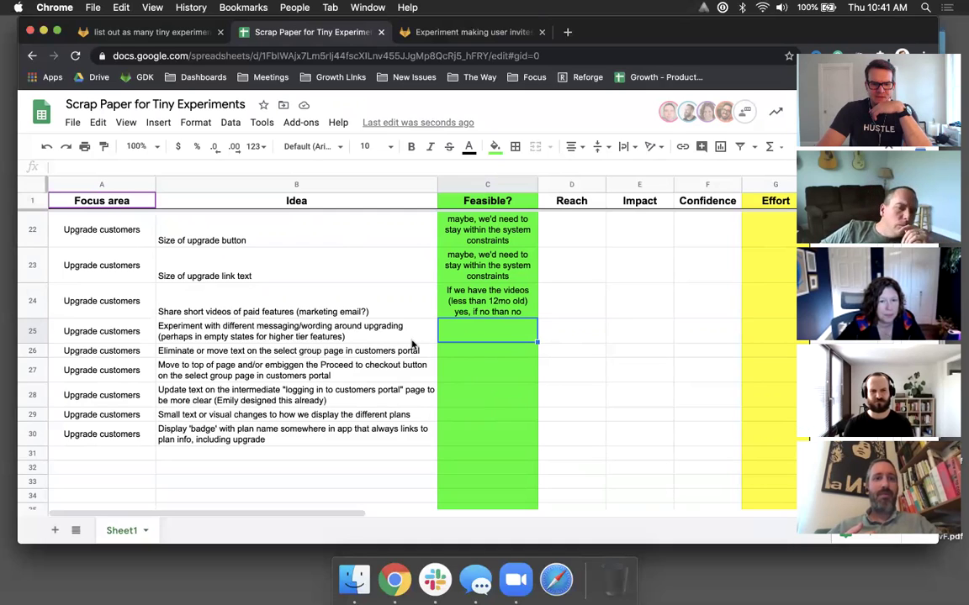
- Enter "yes" in C25 as the feasibility of experimenting with different messaging around upgrading
click(317, 338)
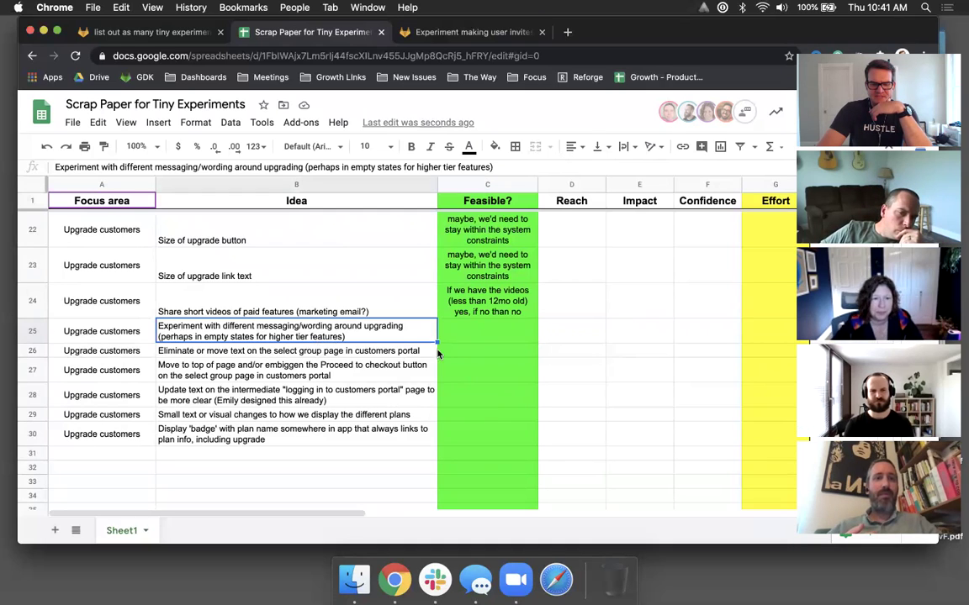
click(480, 340)
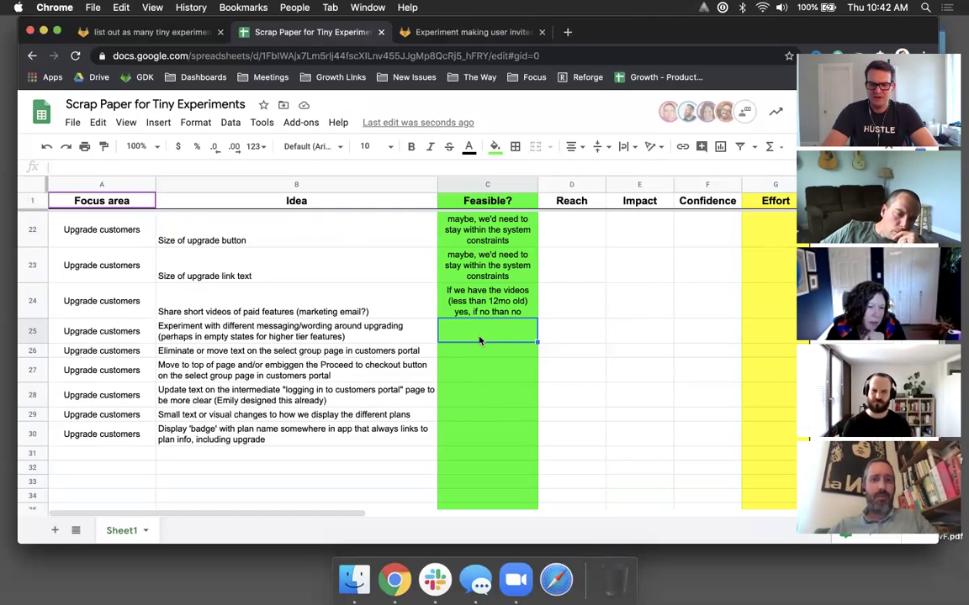
text(yes)
key(Return)
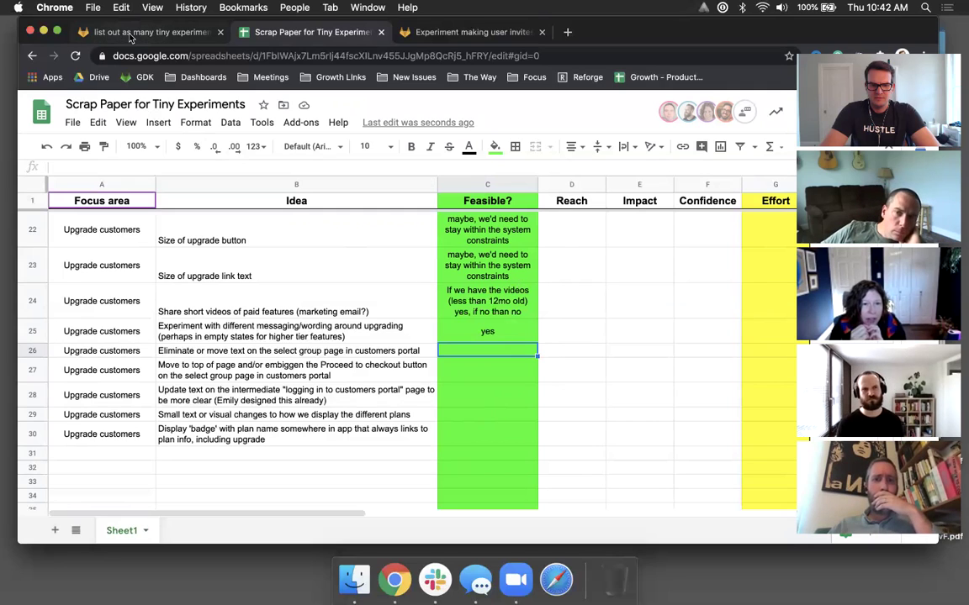
- Enter "yes, consult with" plus the colleague's name in C26 as the feasibility of eliminating or moving text on the select group page
click(400, 354)
click(484, 356)
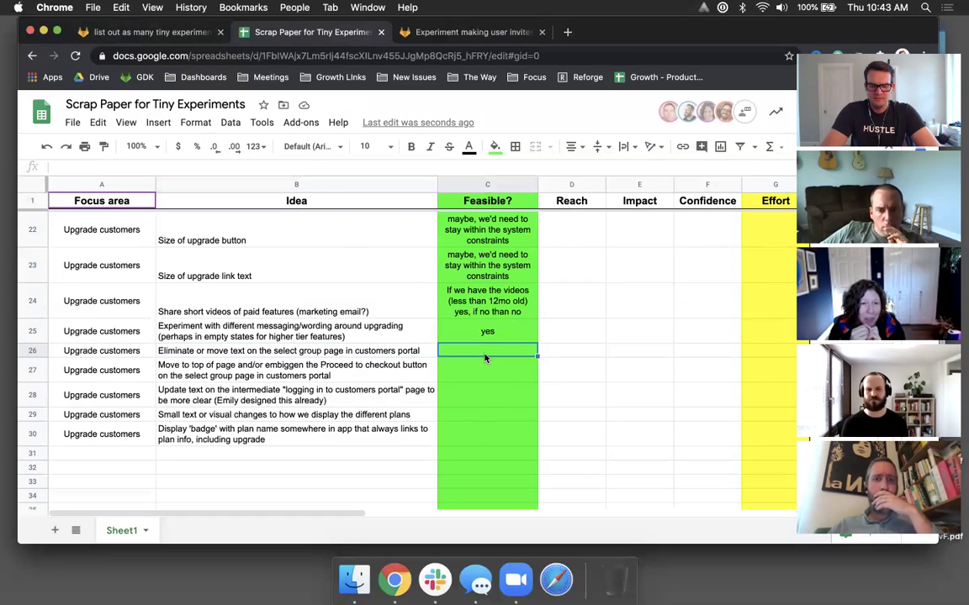
text(yes)
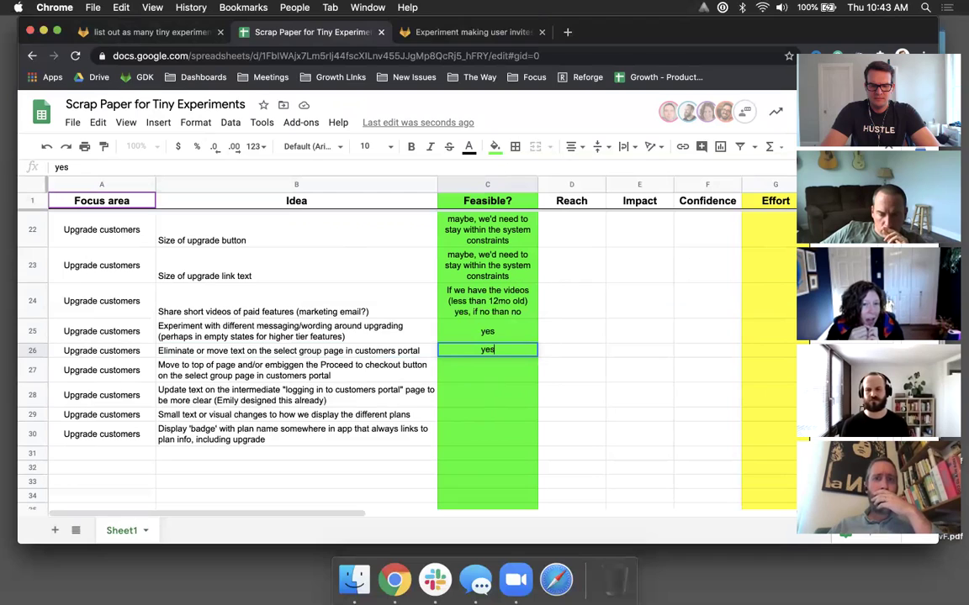
text(, consi)
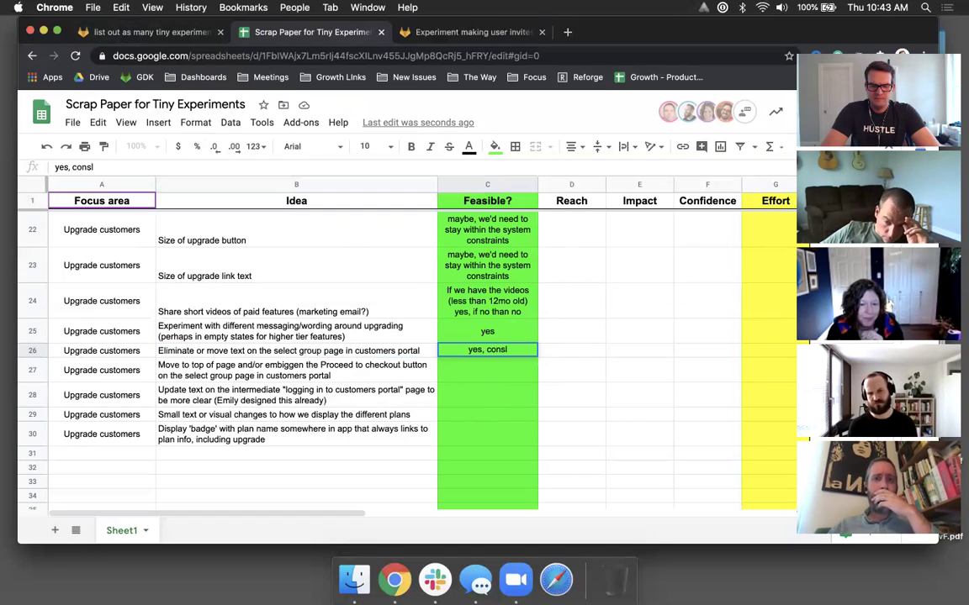
text(lt with Amanda R)
key(Return)
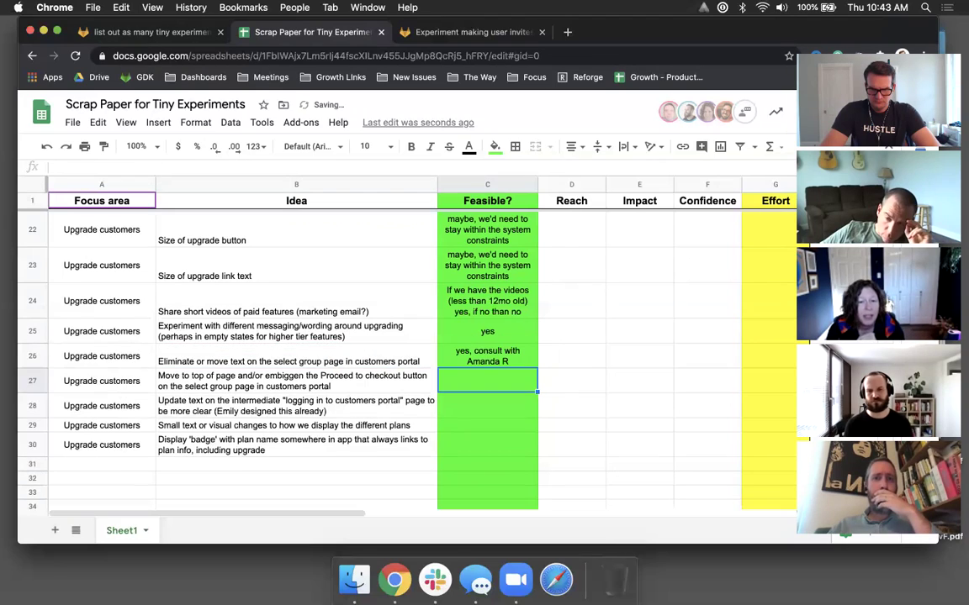
- Append "and" plus a second colleague's name to the consultation note in C26
click(517, 360)
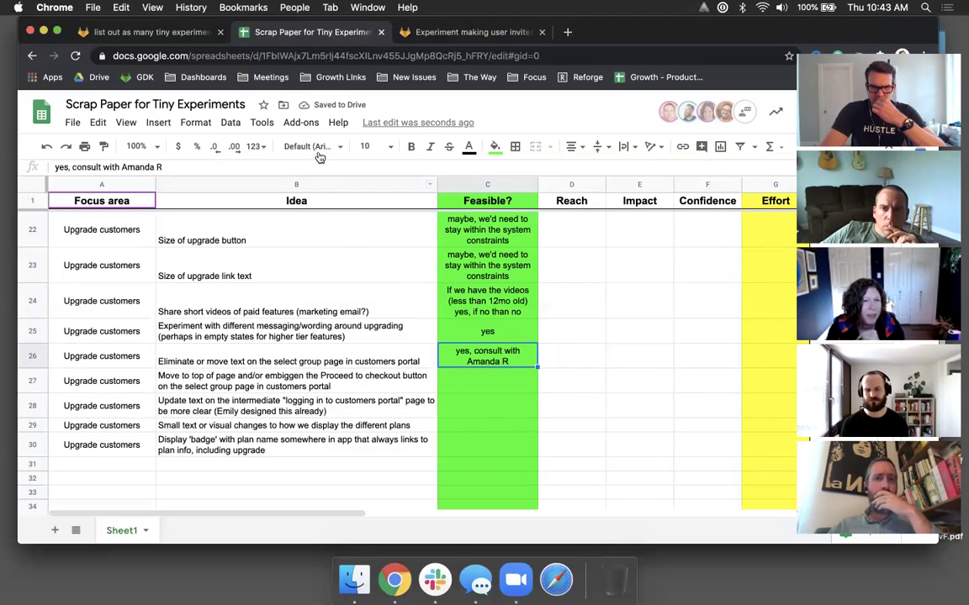
key(Return)
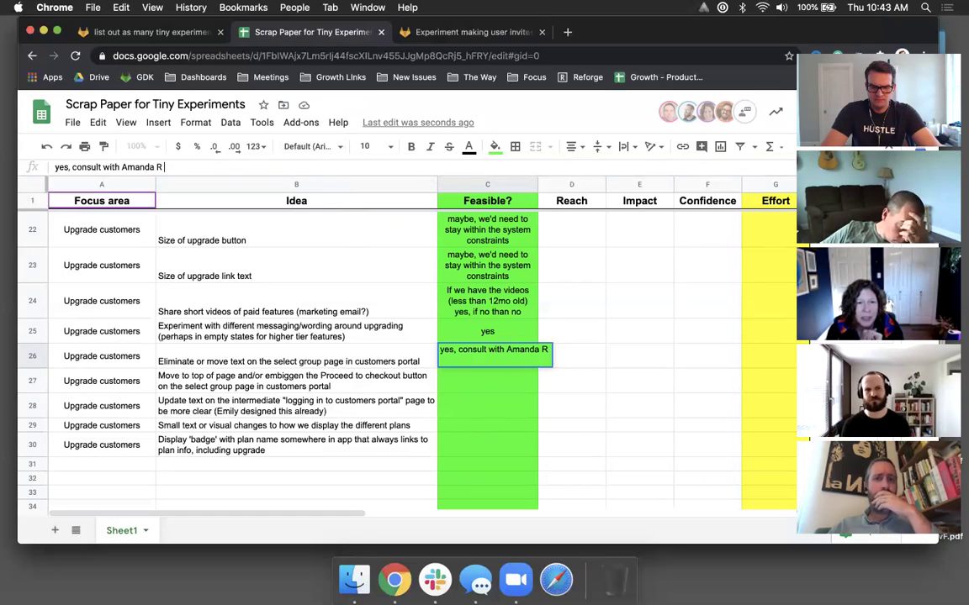
text(and Kevin C)
key(Return)
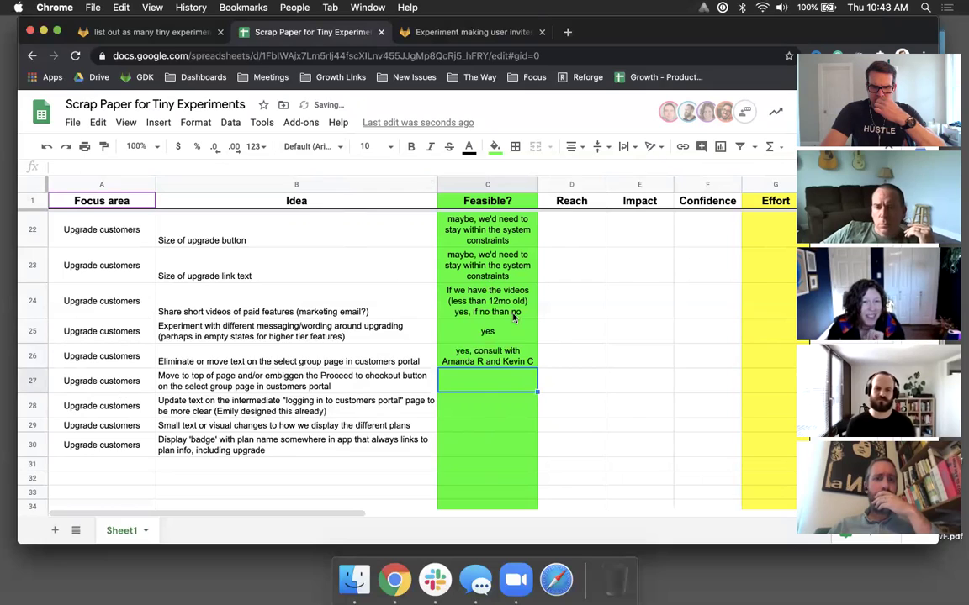
- Open the "Document user flows" file in Figma and examine the Connect to GitLab.com sign-in page in the SaaS flow
scroll(605, 427, down, 1)
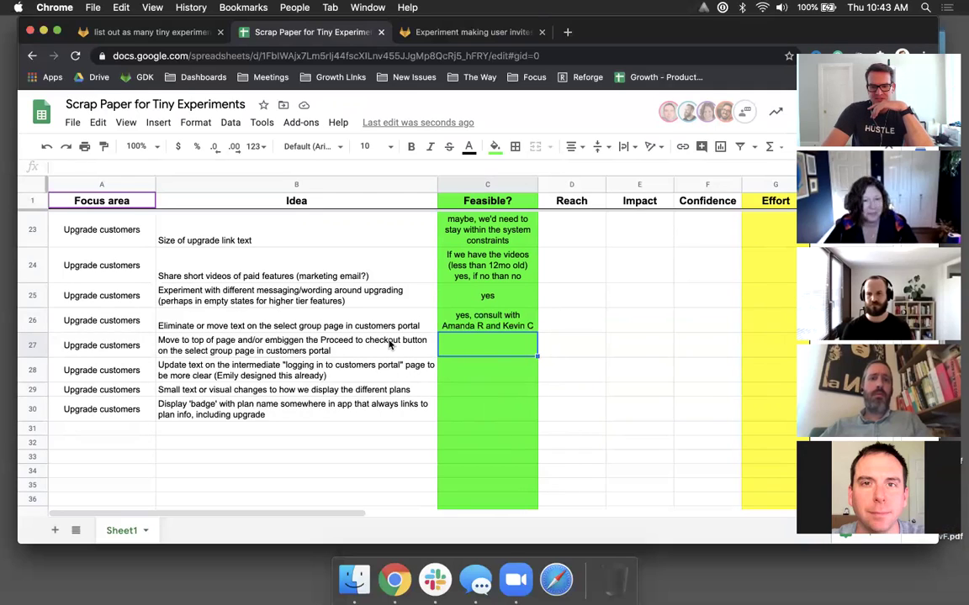
click(389, 344)
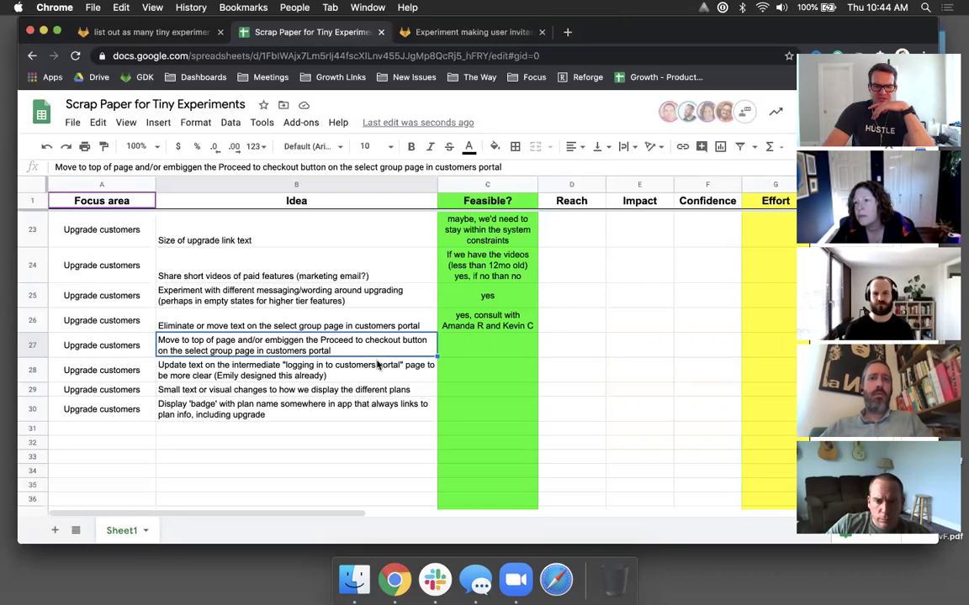
click(488, 341)
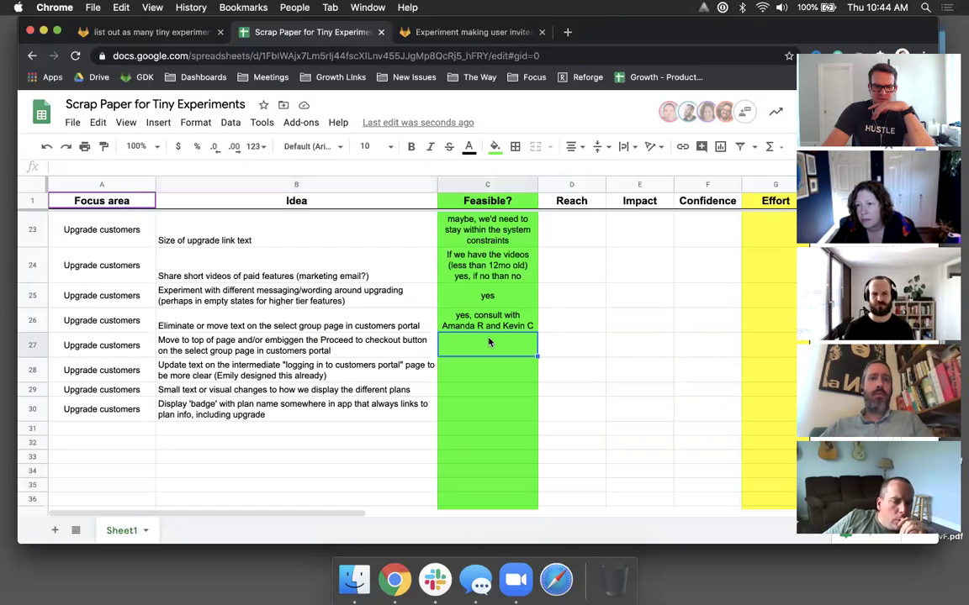
click(374, 342)
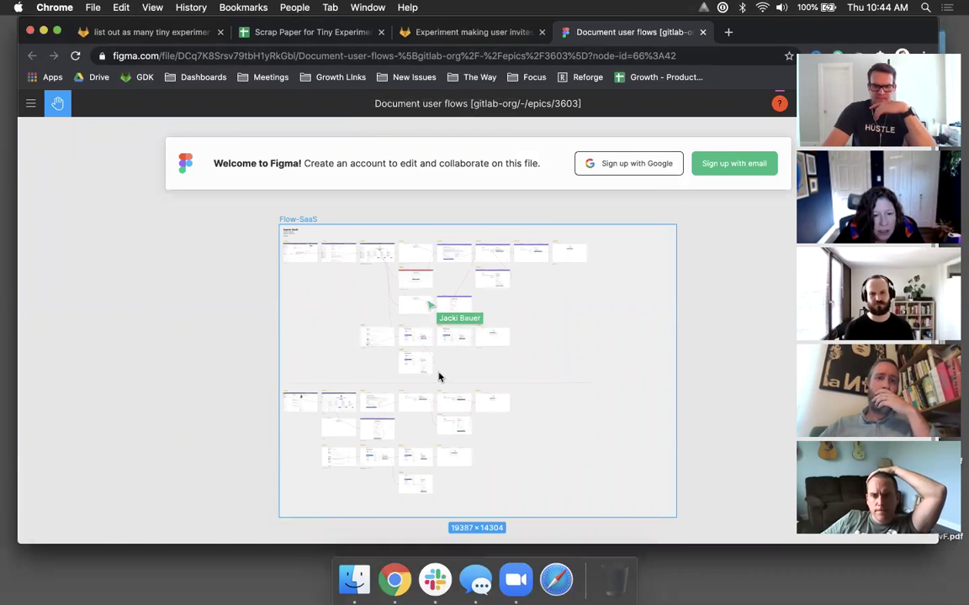
scroll(419, 361, up, 5)
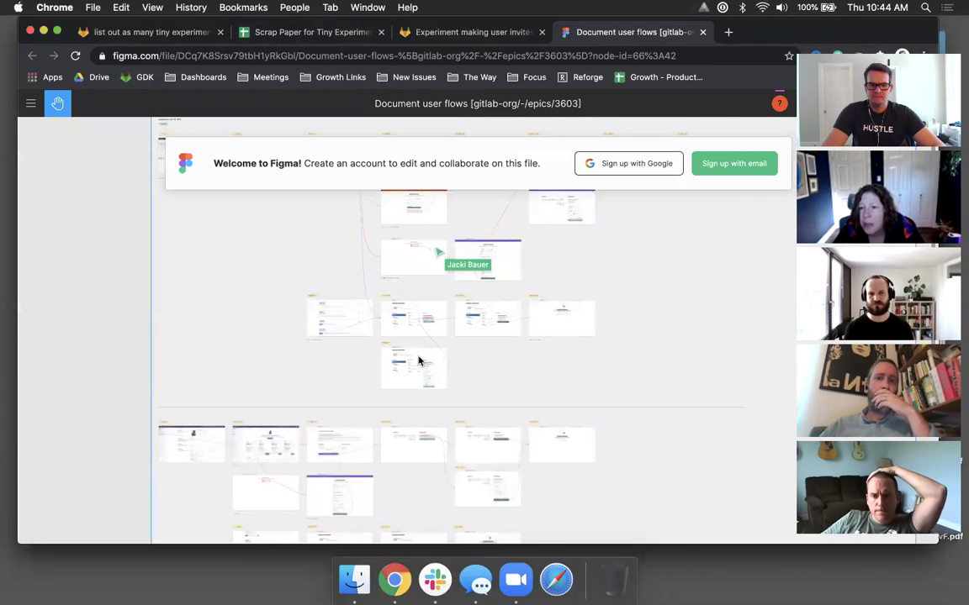
scroll(419, 362, down, 5)
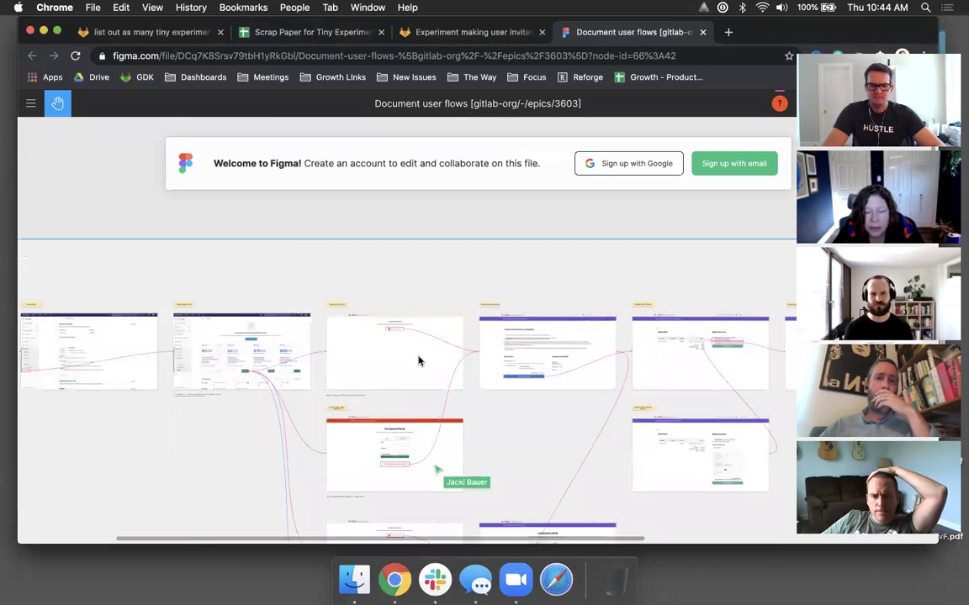
scroll(418, 362, down, 2)
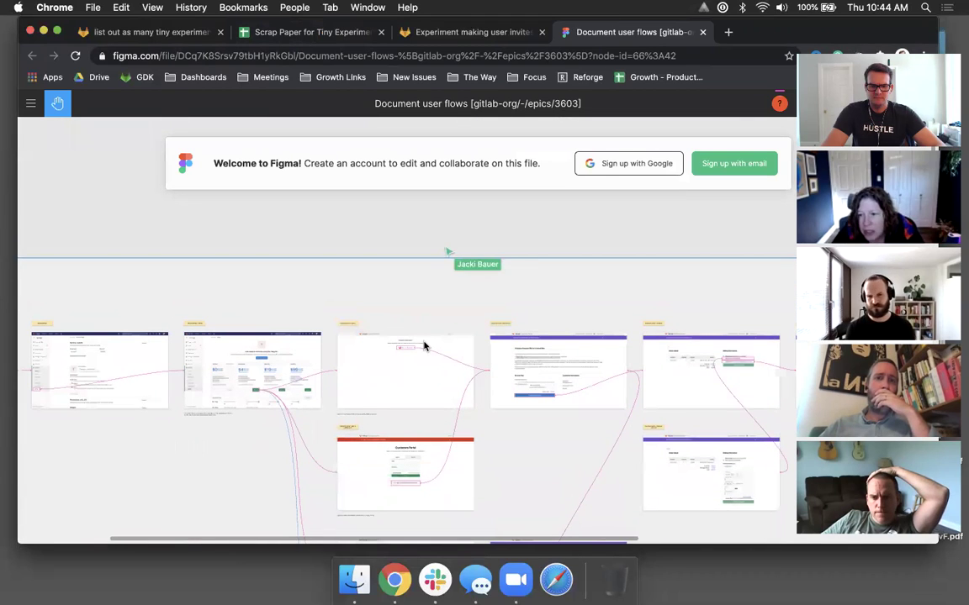
scroll(424, 345, up, 5)
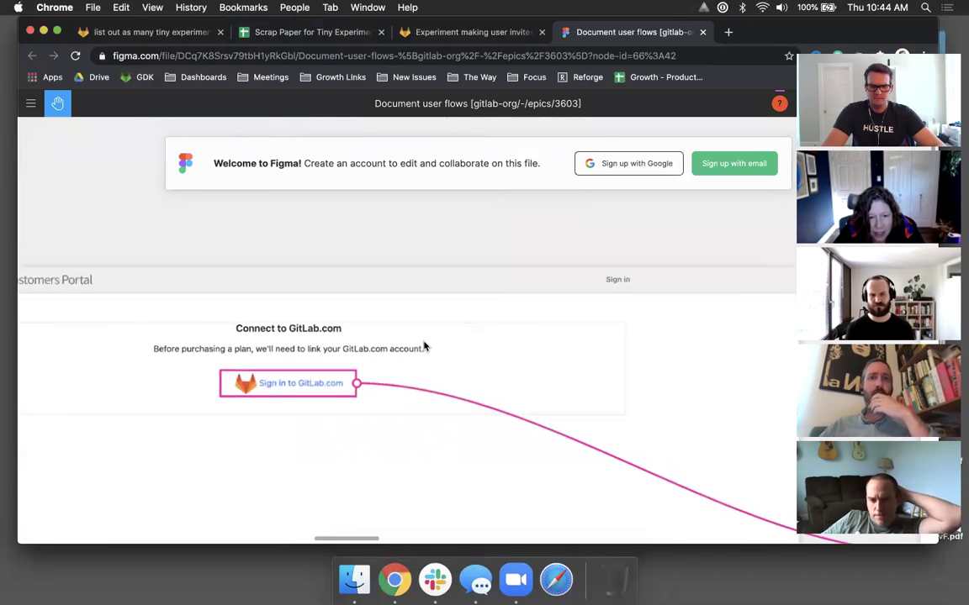
scroll(423, 346, left, 3)
scroll(424, 346, down, 3)
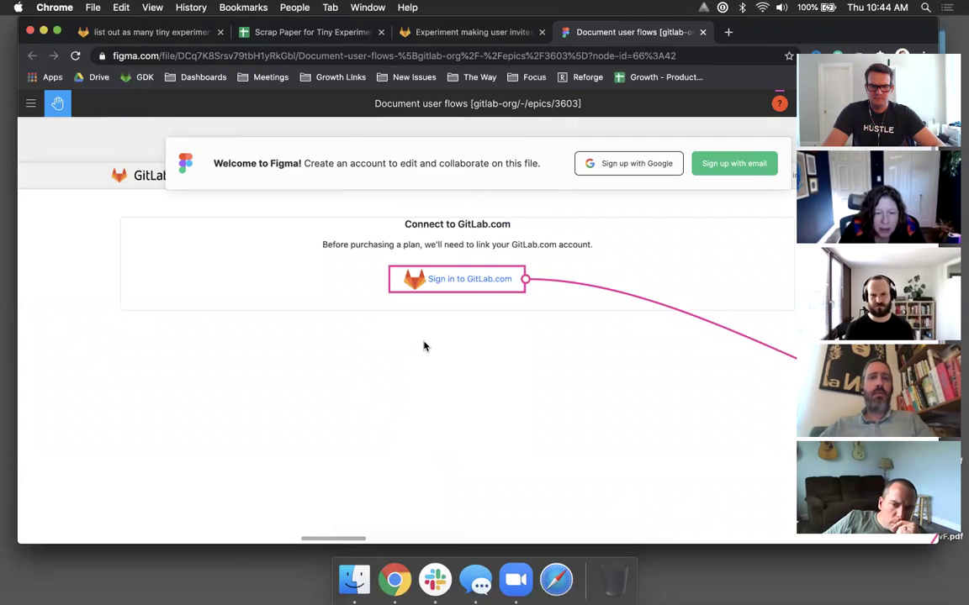
- Examine the customer portal's select group page, including the plan text and the Proceed to checkout button
scroll(424, 345, down, 2)
scroll(424, 345, right, 5)
scroll(424, 345, up, 1)
scroll(423, 345, right, 10)
scroll(424, 345, up, 1)
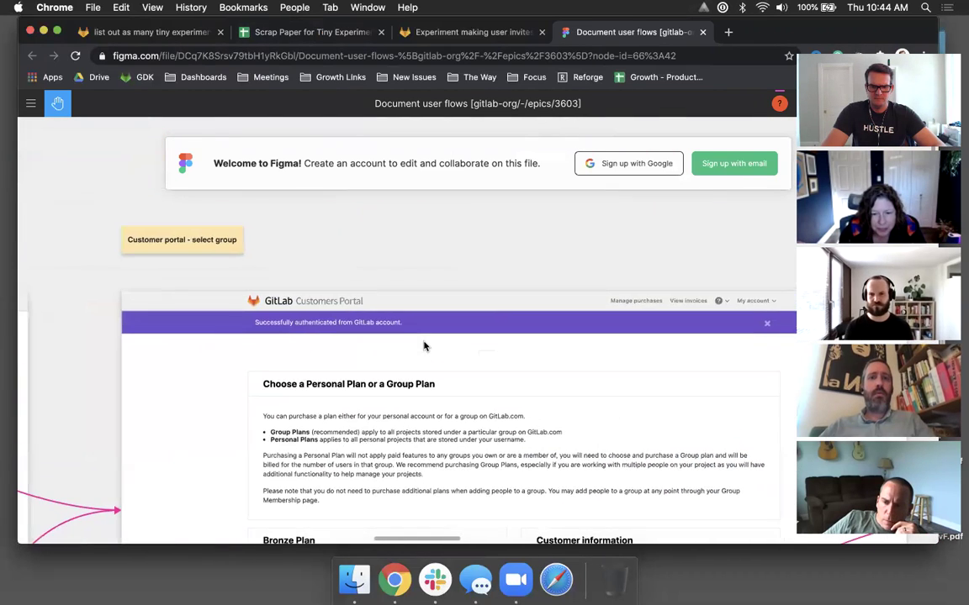
scroll(424, 345, down, 2)
scroll(424, 345, down, 3)
scroll(424, 346, right, 2)
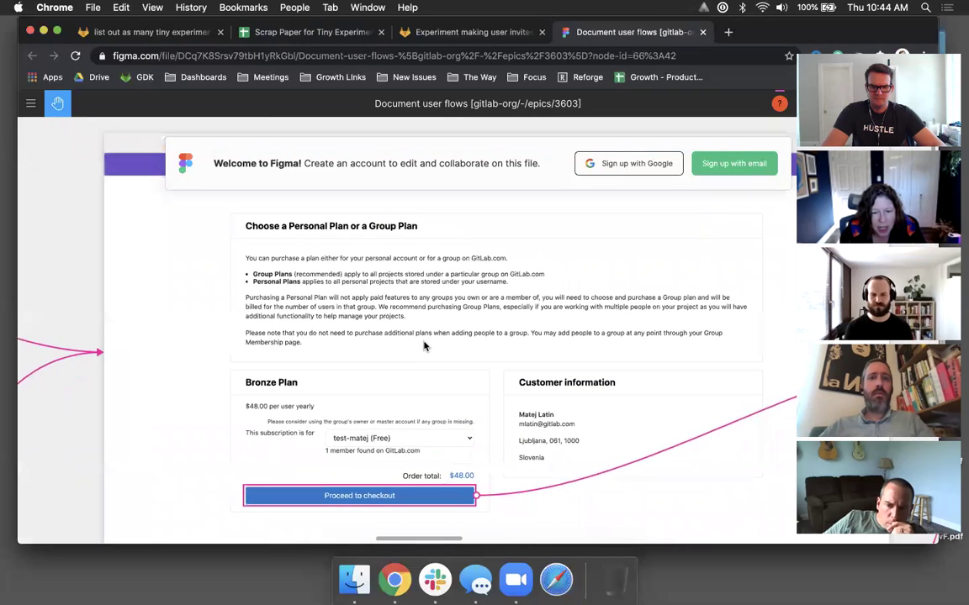
scroll(424, 346, right, 3)
scroll(424, 346, right, 5)
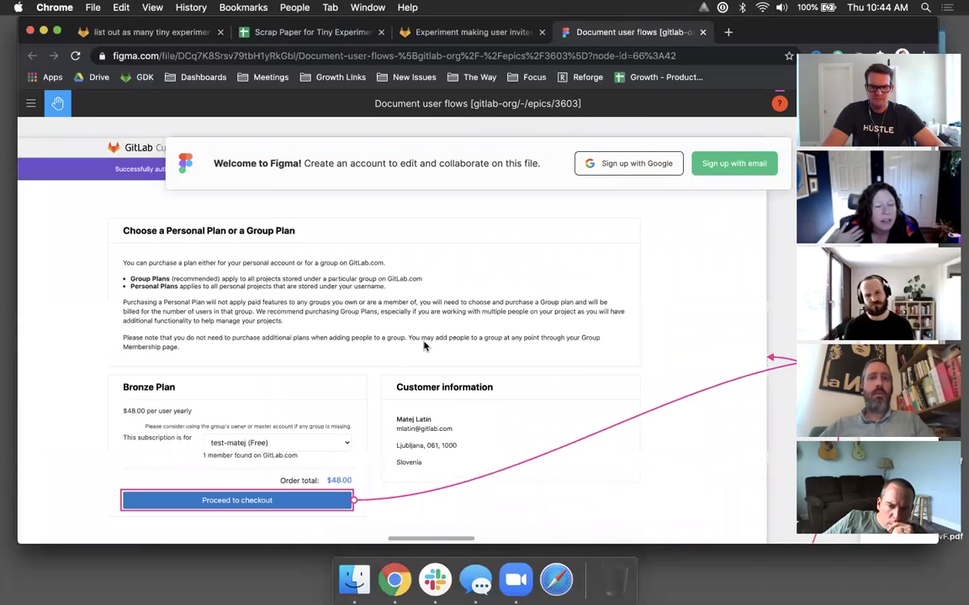
scroll(423, 345, up, 3)
scroll(424, 345, right, 1)
scroll(424, 345, down, 2)
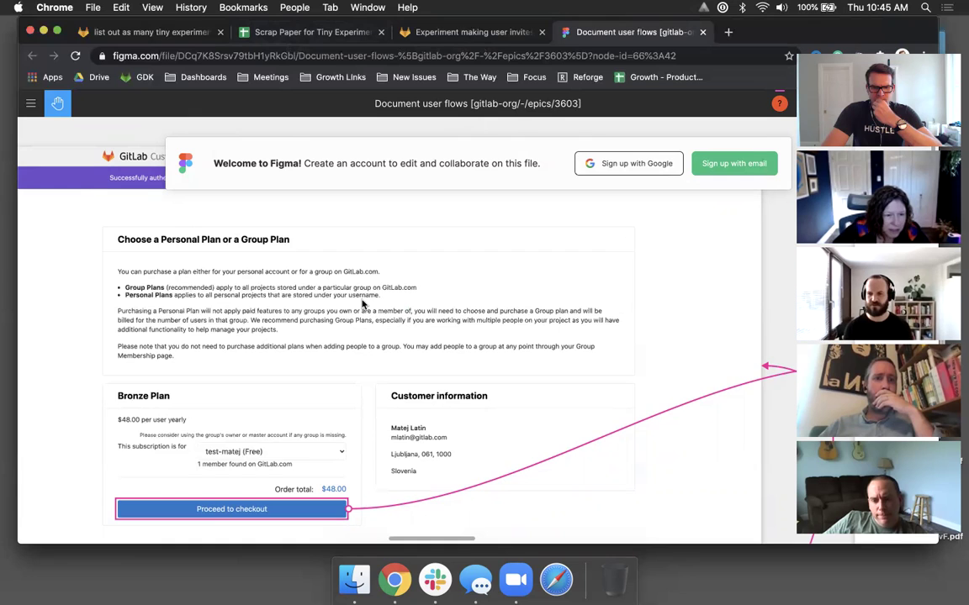
scroll(363, 305, down, 1)
scroll(363, 304, right, 1)
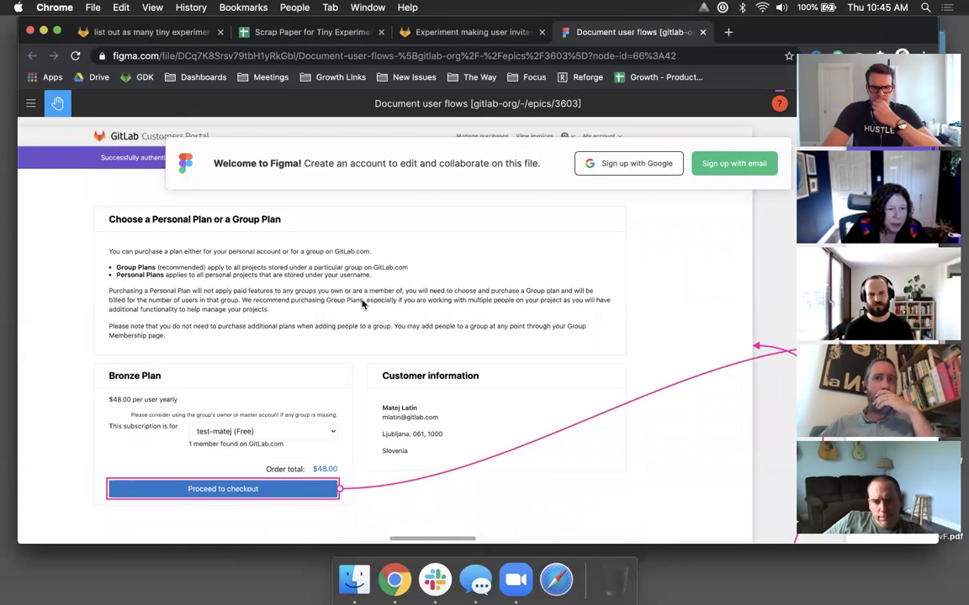
scroll(363, 305, right, 1)
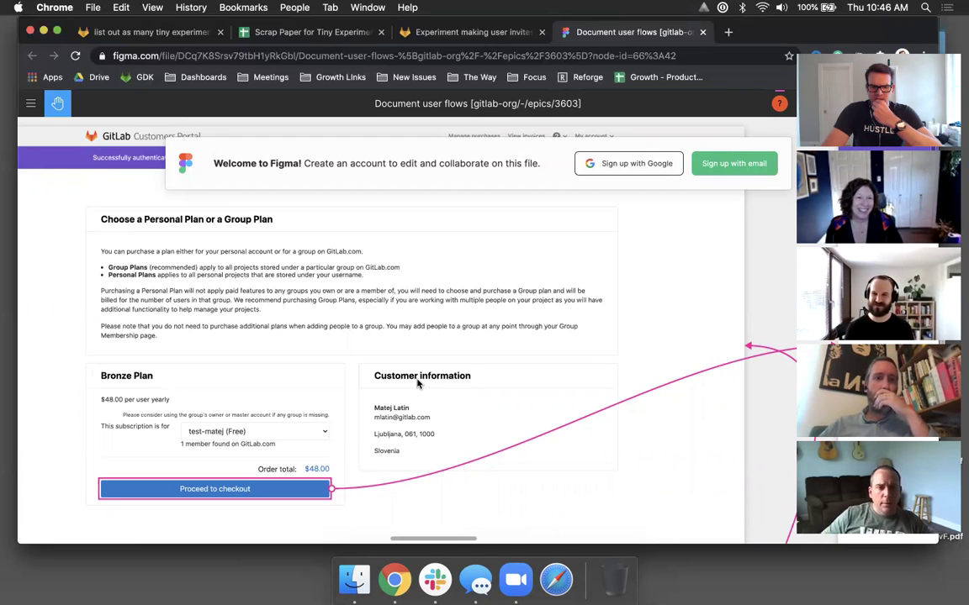
scroll(335, 361, up, 2)
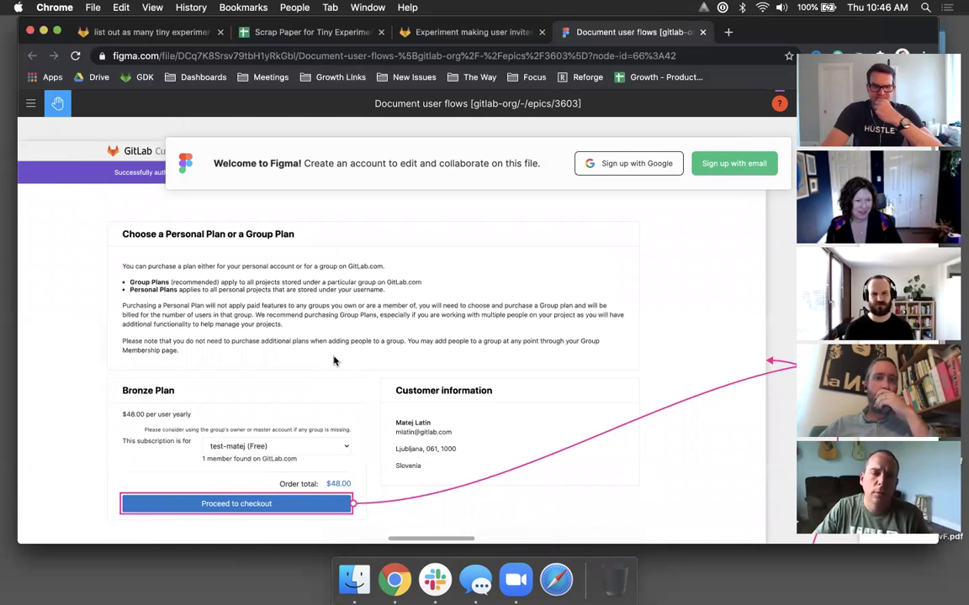
scroll(333, 361, down, 3)
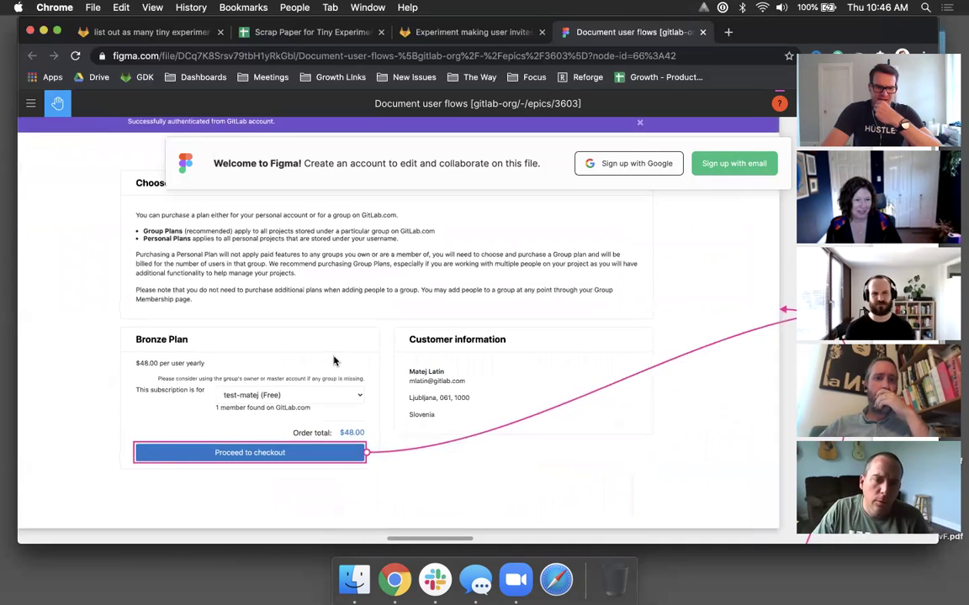
- Compare the Connect to GitLab.com page with the select group page that follows it in the flow
scroll(333, 360, left, 10)
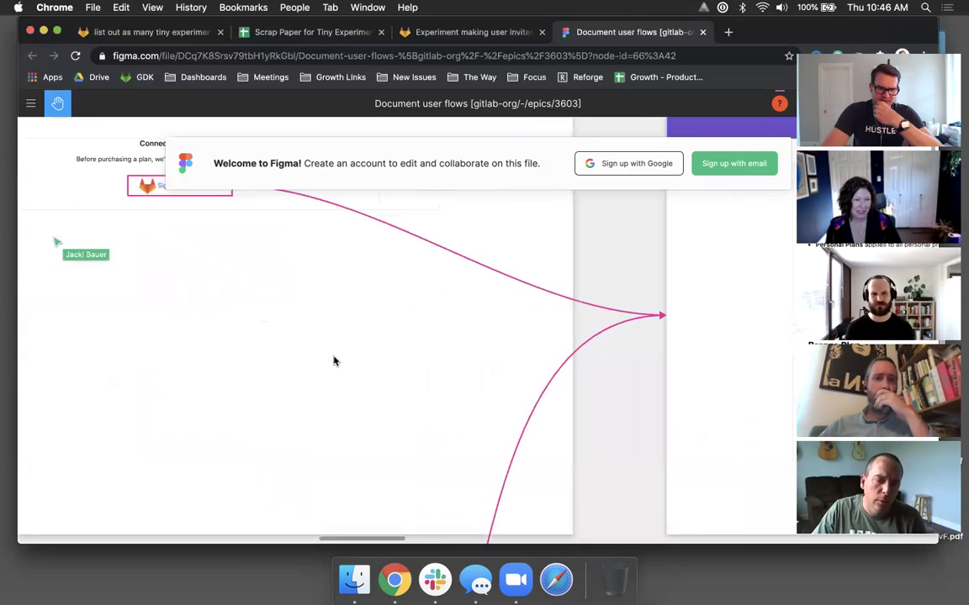
scroll(333, 361, up, 4)
scroll(333, 360, right, 2)
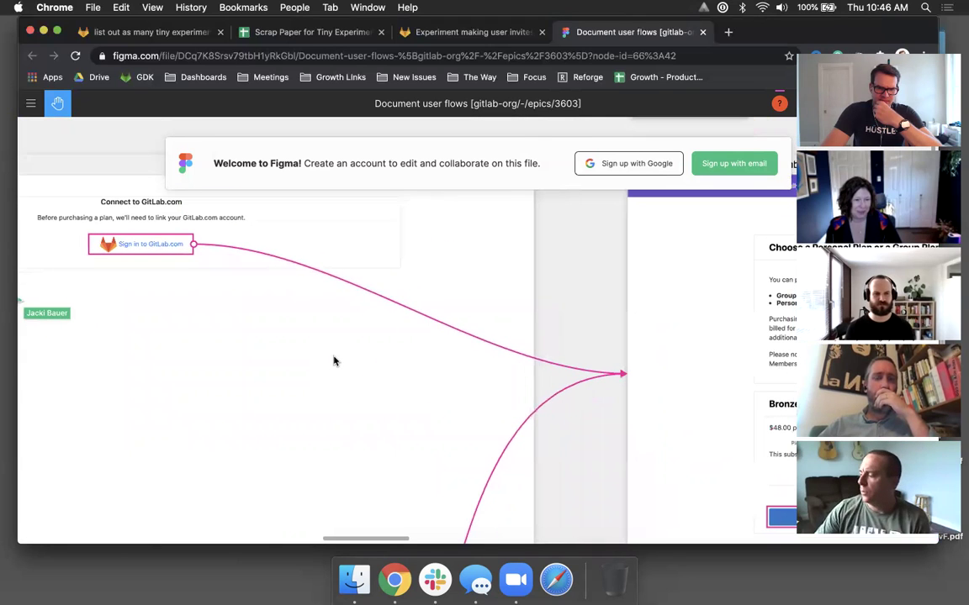
scroll(333, 361, right, 10)
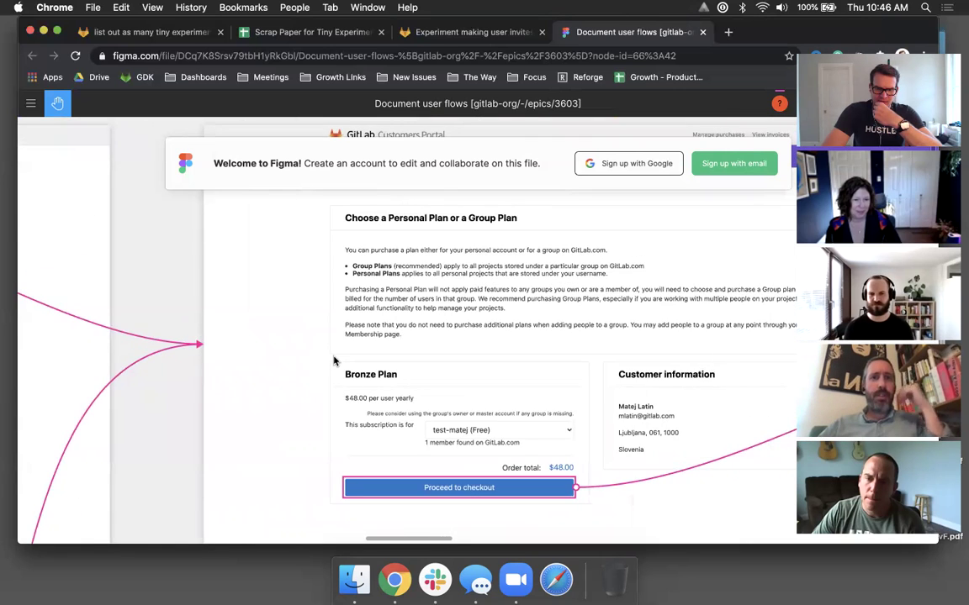
scroll(333, 361, right, 4)
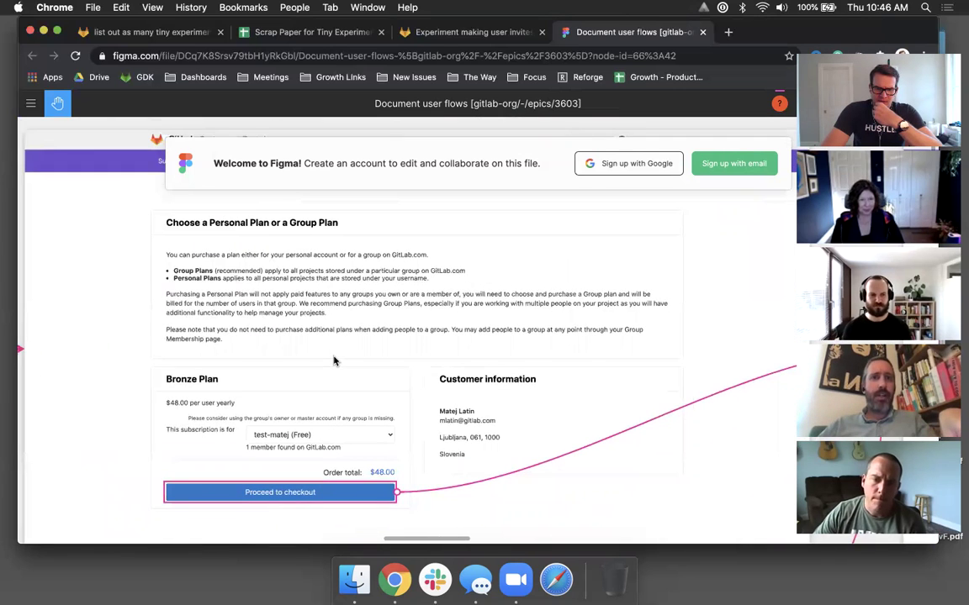
scroll(333, 361, left, 12)
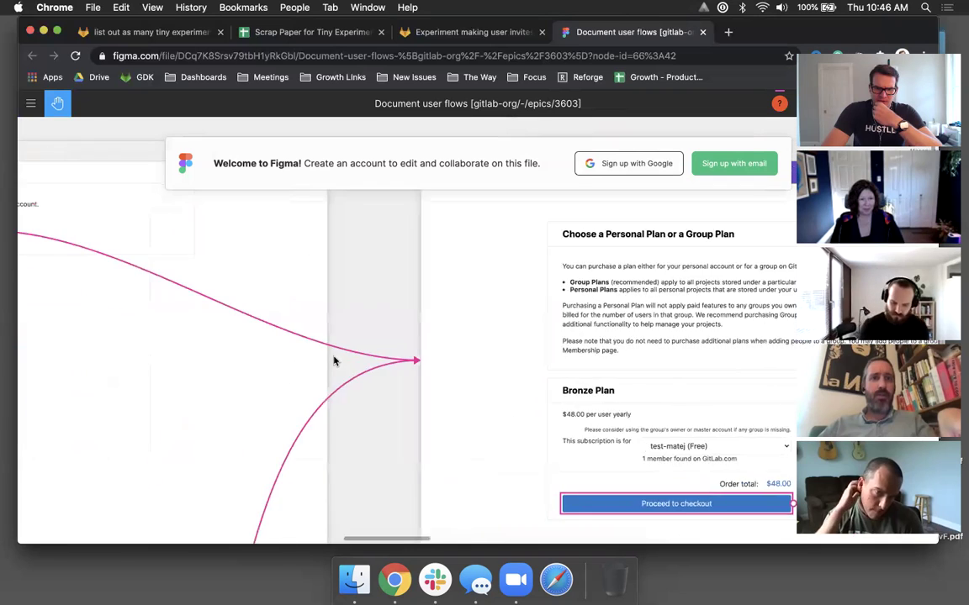
scroll(333, 361, left, 3)
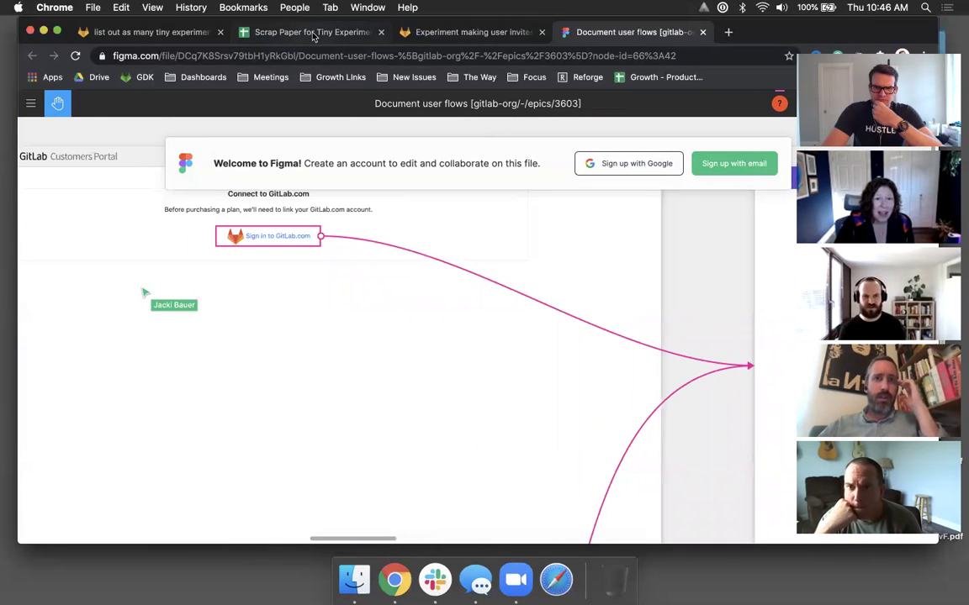
scroll(335, 450, right, 13)
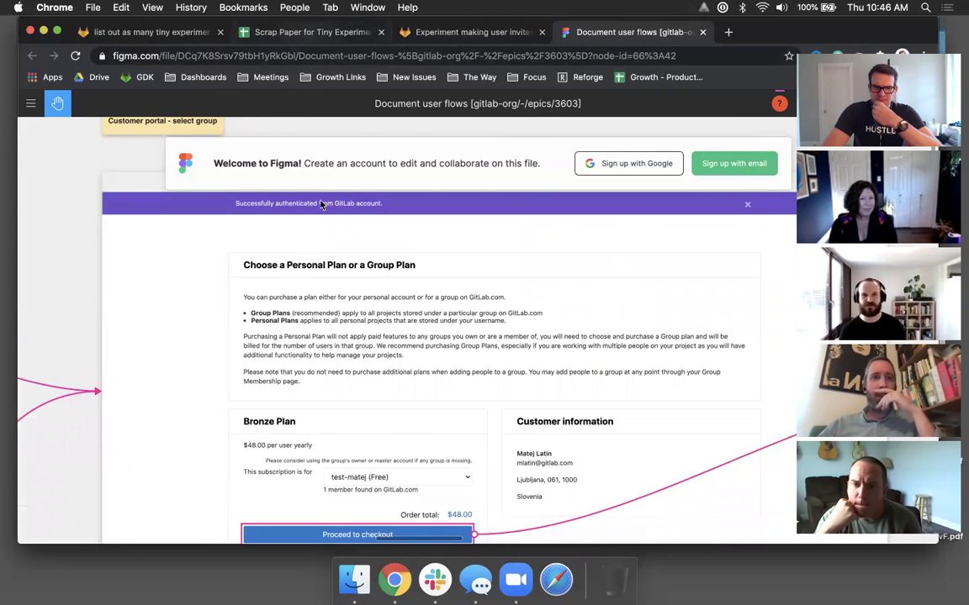
- Return to the Tiny Experiments spreadsheet and enter "Yes" as the feasibility of the checkout button and login page text ideas in C27 and C28
click(311, 32)
click(488, 321)
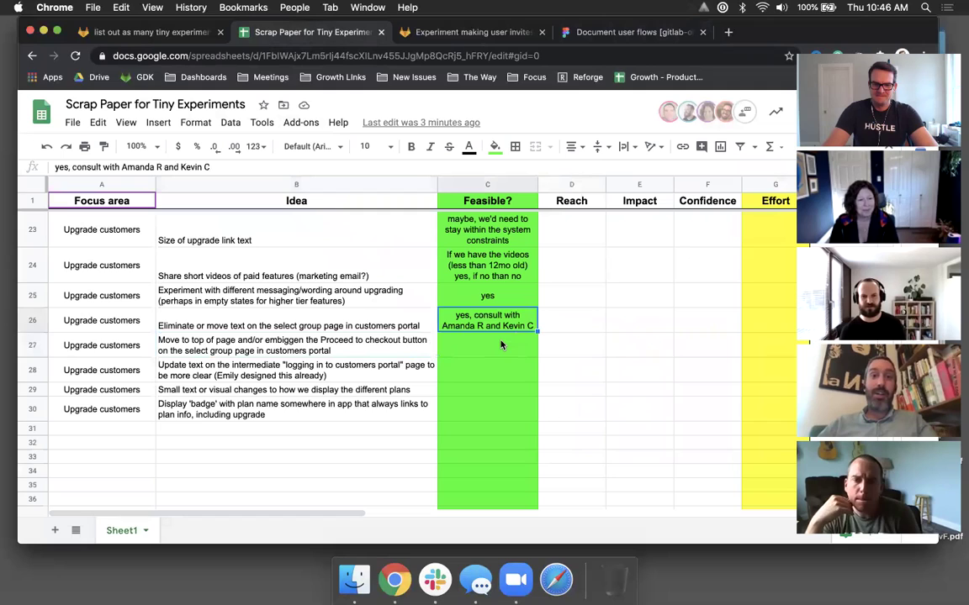
click(501, 345)
text(Yes)
key(Return)
text(Yes)
key(Return)
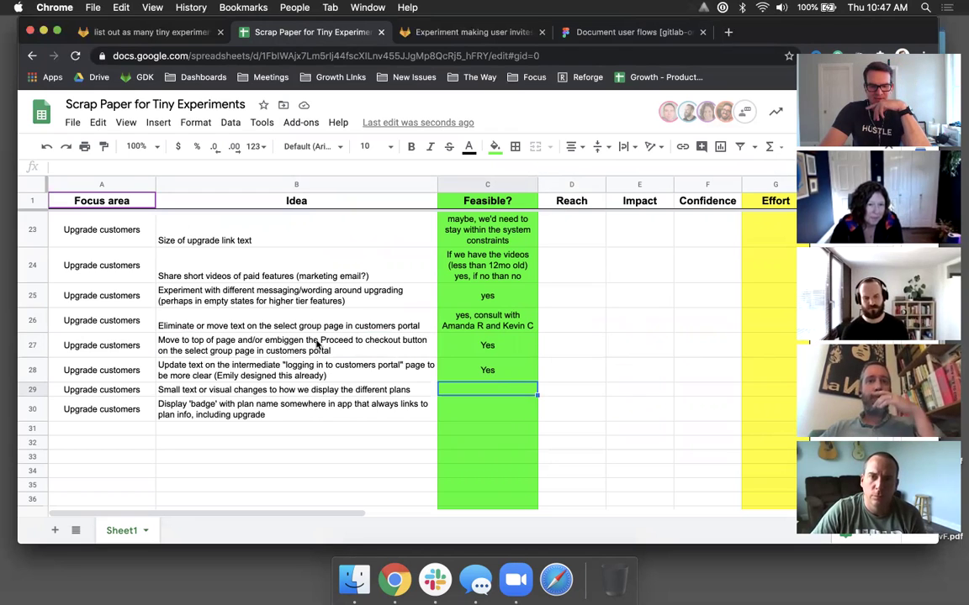
- Enter "Yes" in C29 for the plan display changes and "yes" in C30 for the plan name badge
scroll(513, 349, down, 1)
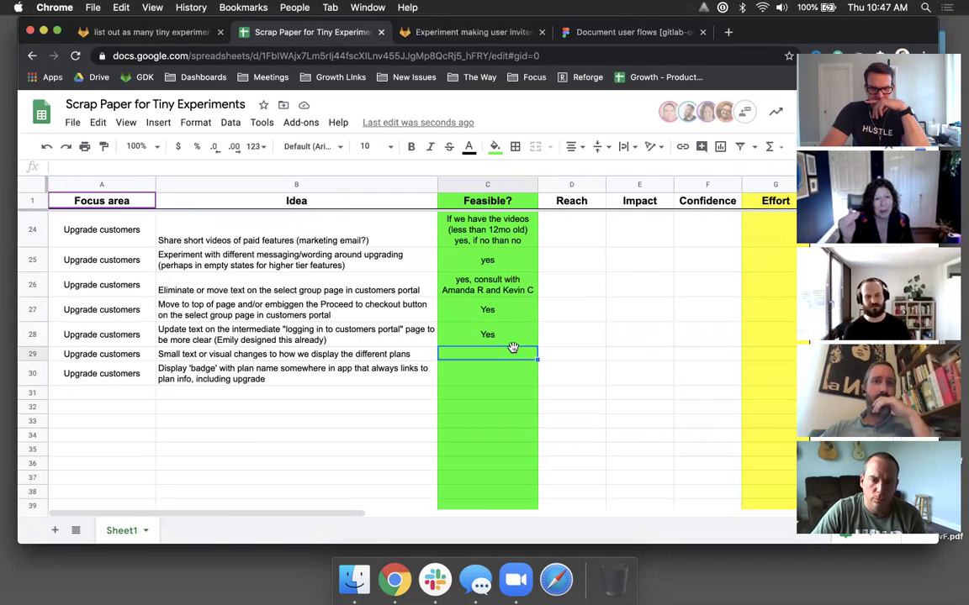
click(513, 309)
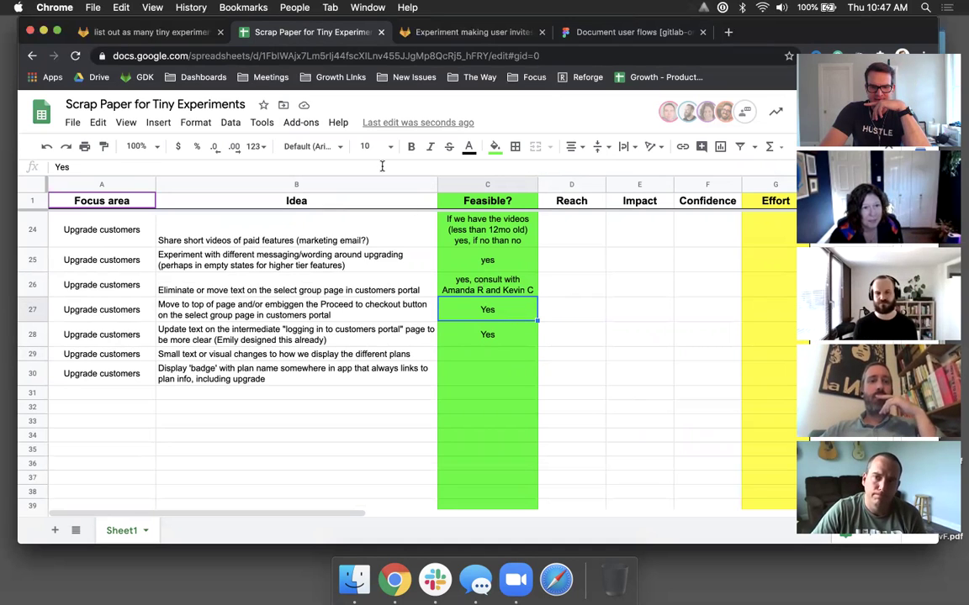
click(499, 357)
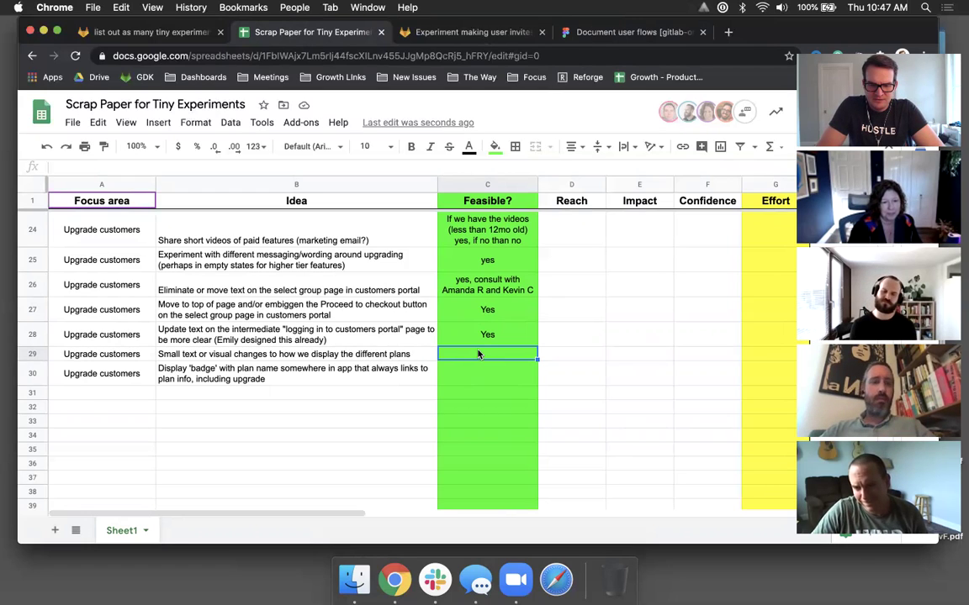
text(Yes)
key(Return)
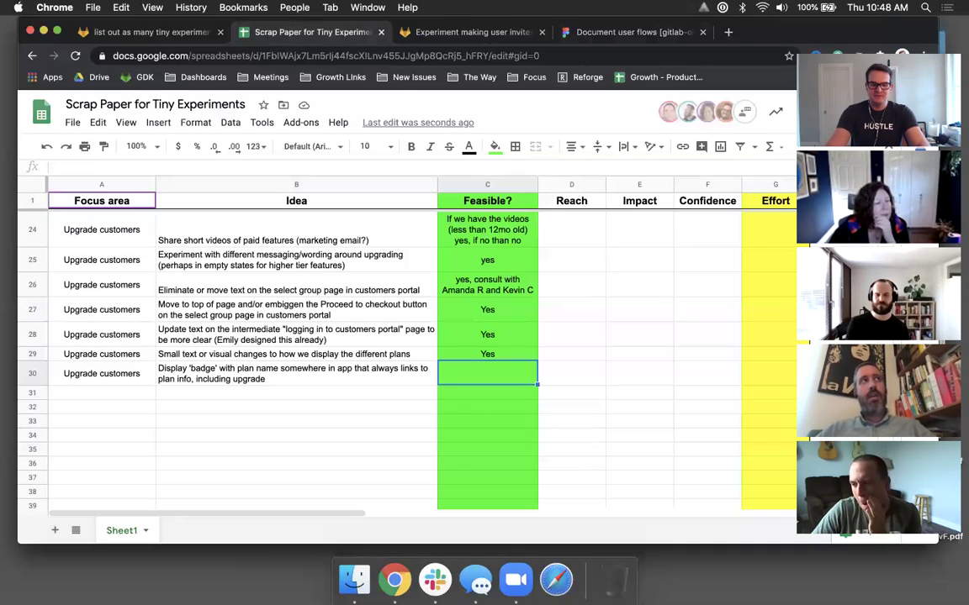
text(yes)
key(Return)
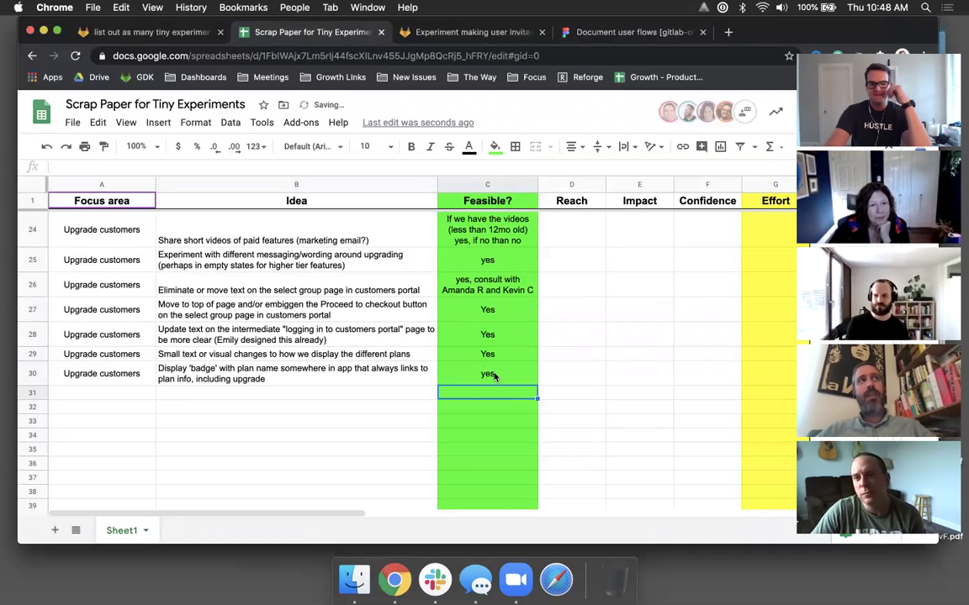
- Re-enter the feasibility answers in C27, C28 and C29 as lowercase "yes" to match the other rows
click(498, 310)
text(yes)
key(Return)
text(yes)
key(Return)
text(yes)
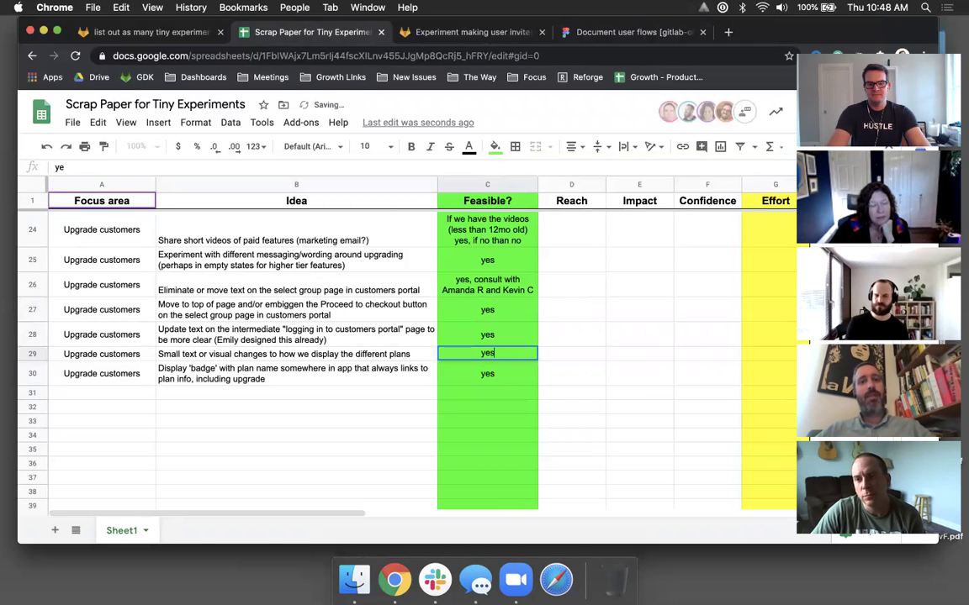
key(Return)
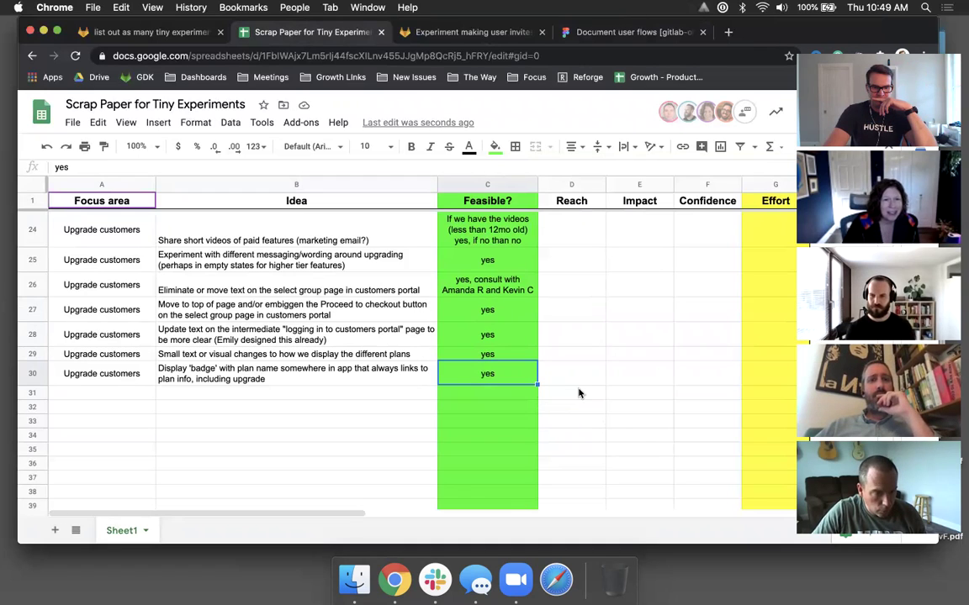
- Append "- conversion team has some work that shows users they are on trail" to the plan name badge idea in B30
scroll(578, 393, up, 2)
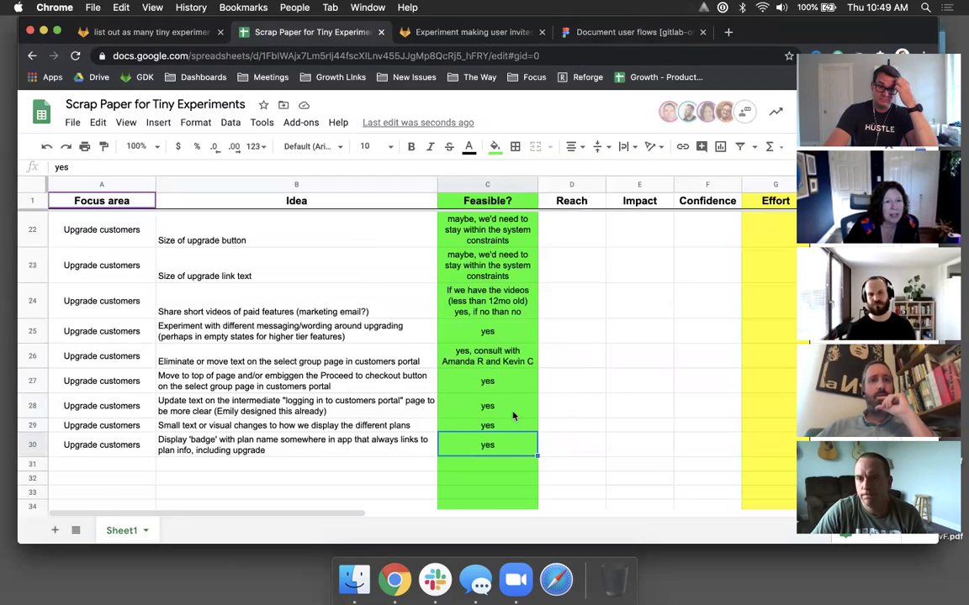
click(375, 451)
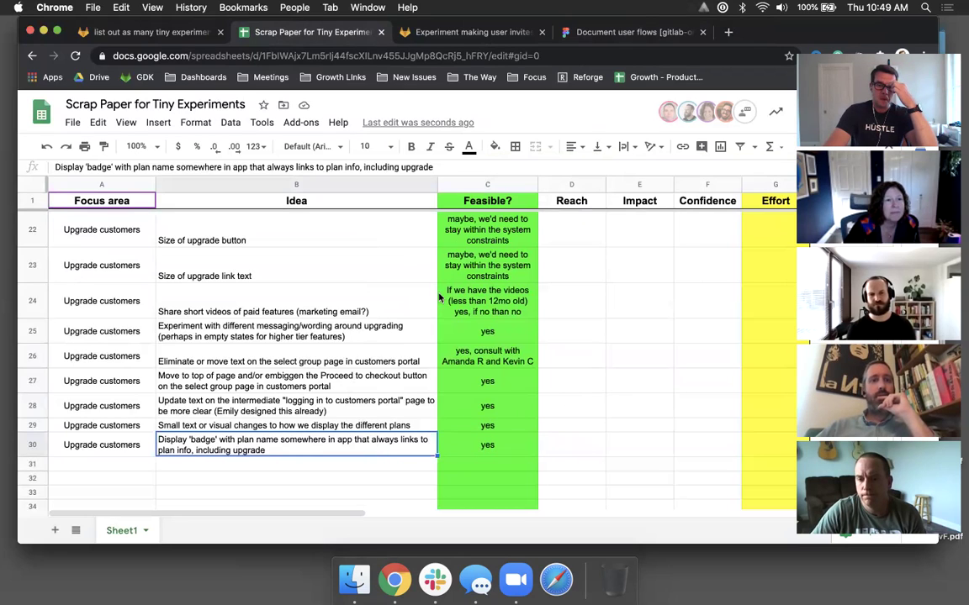
key(Return)
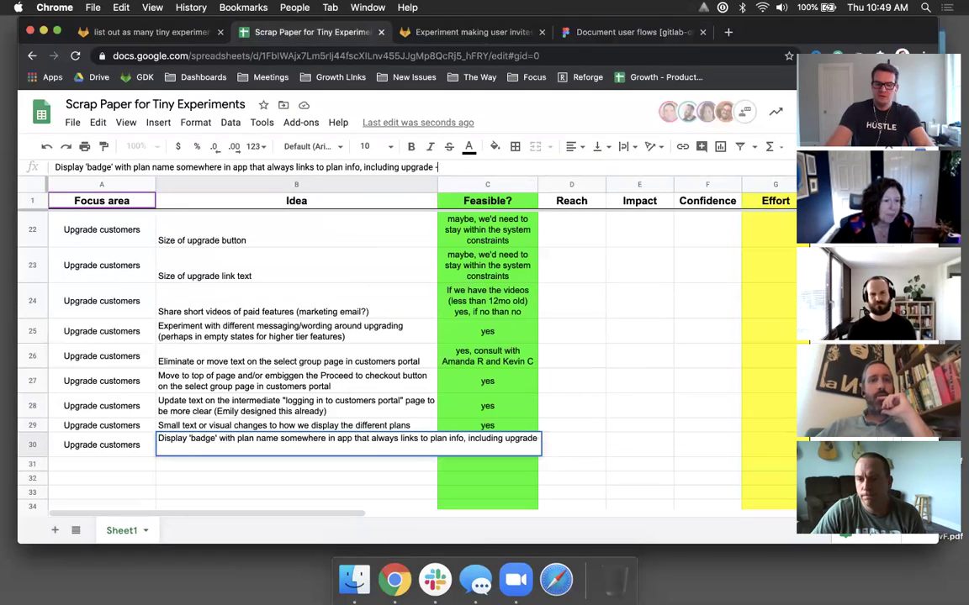
text(- conversion team has )
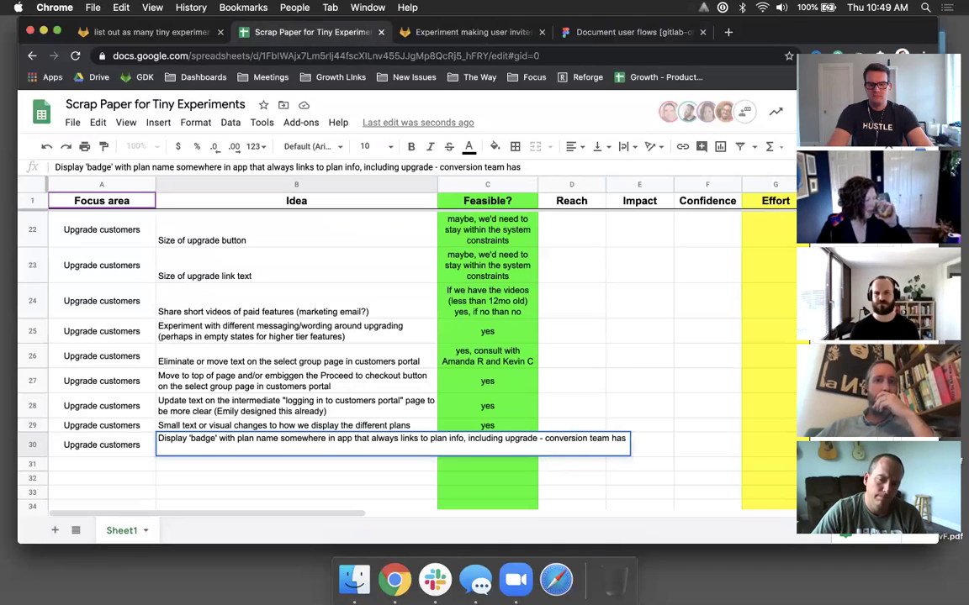
text(some working)
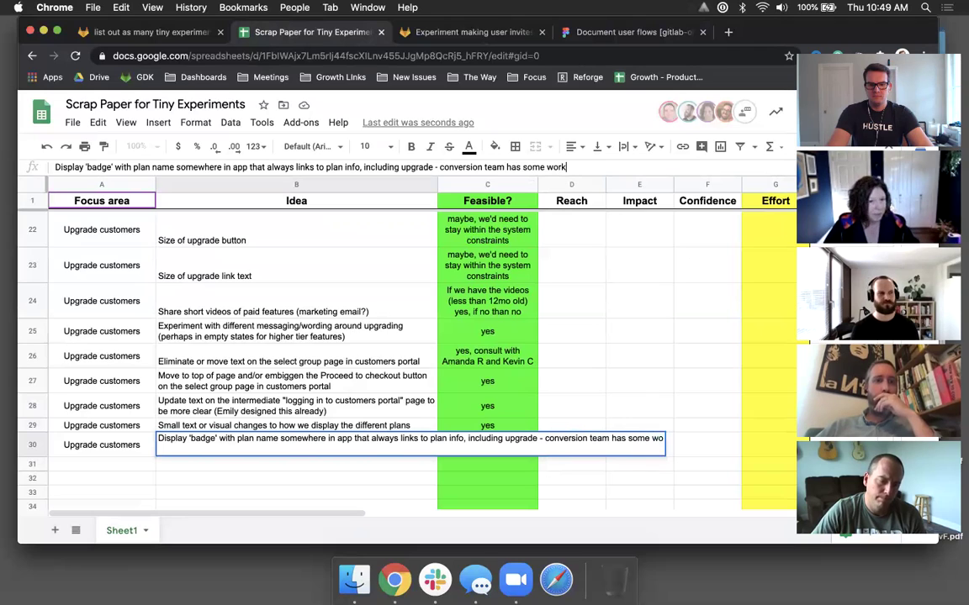
key(BackSpace)
key(BackSpace)
key(BackSpace)
text(that)
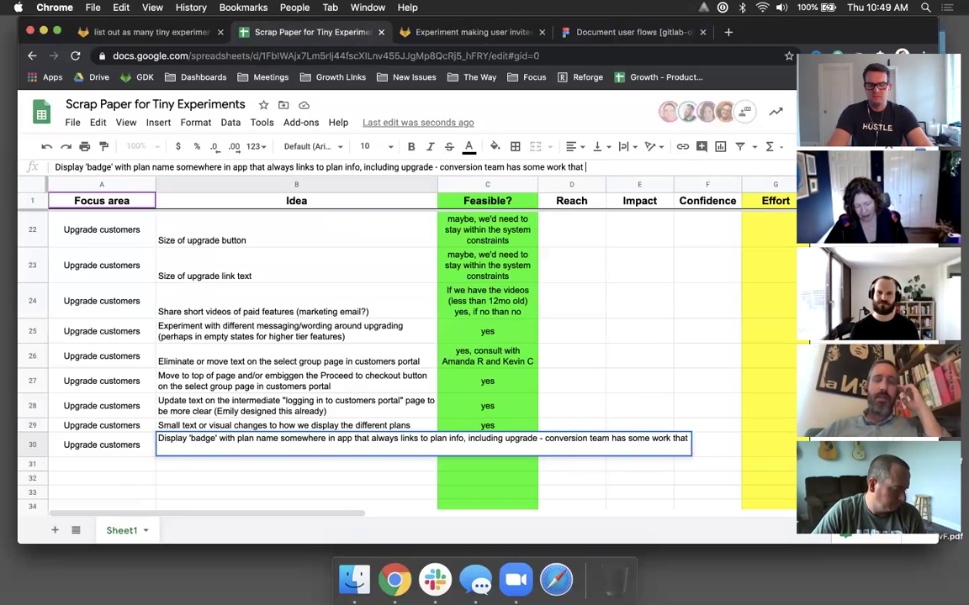
text( s)
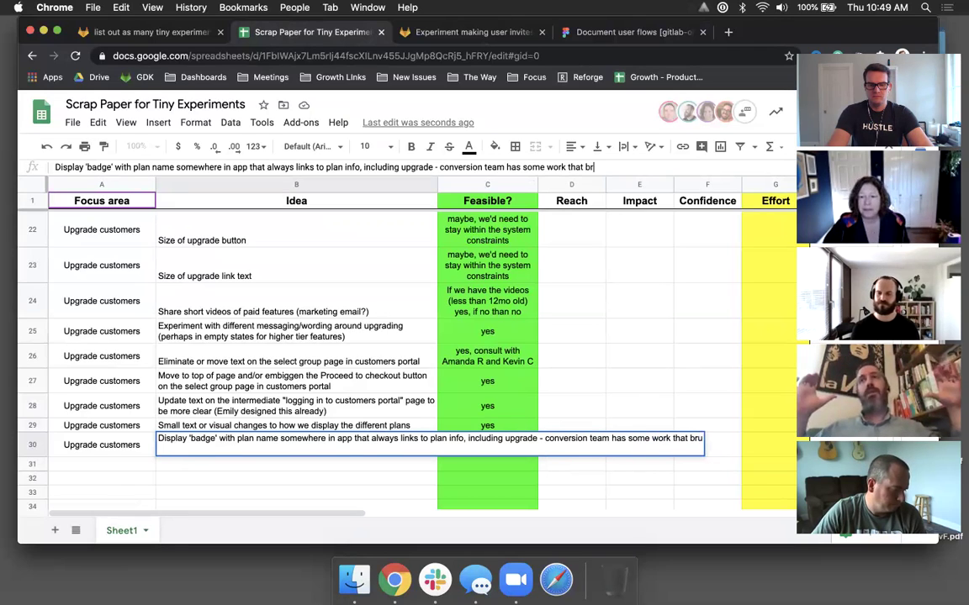
text(hows the t)
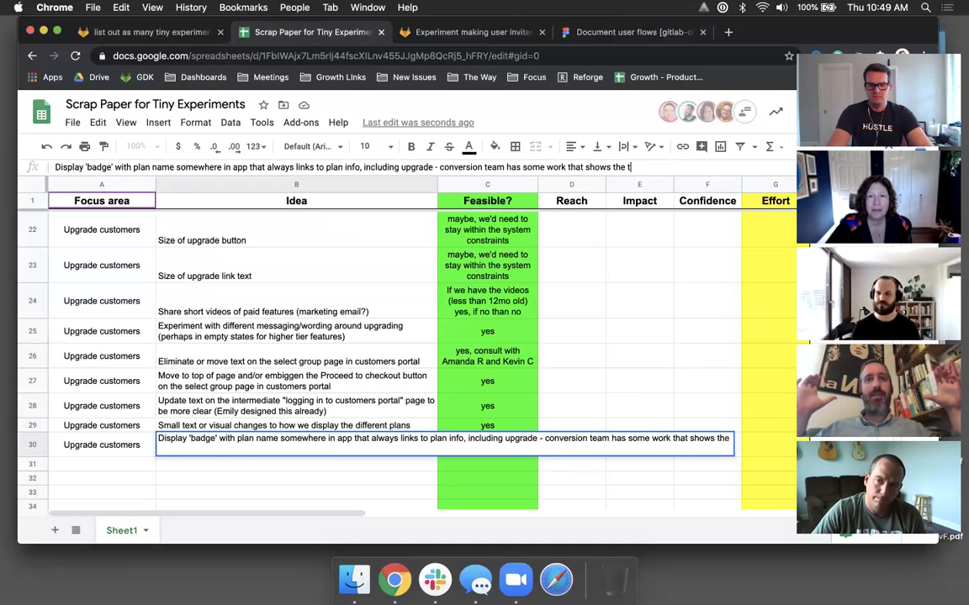
text(rial)
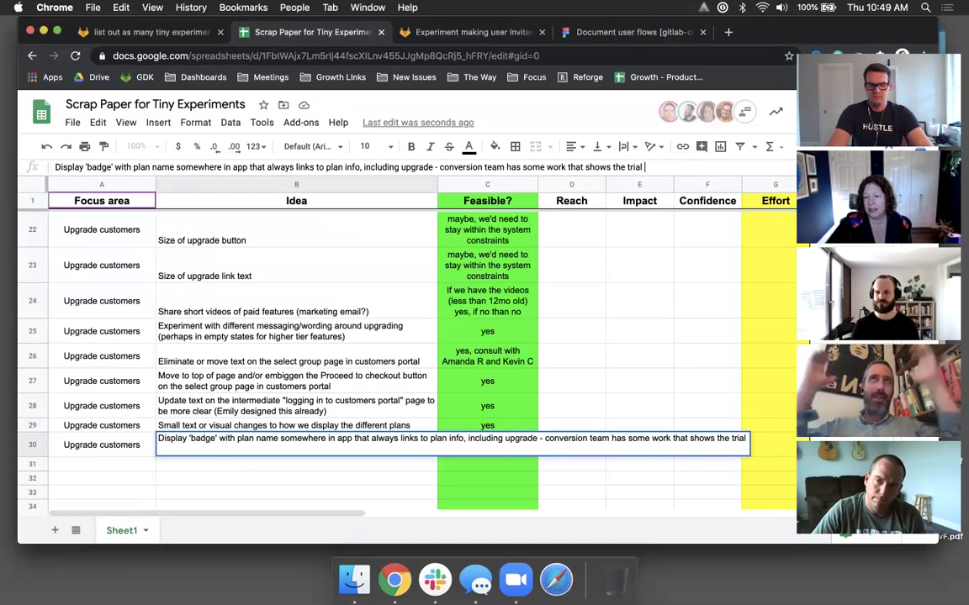
key(BackSpace)
key(BackSpace)
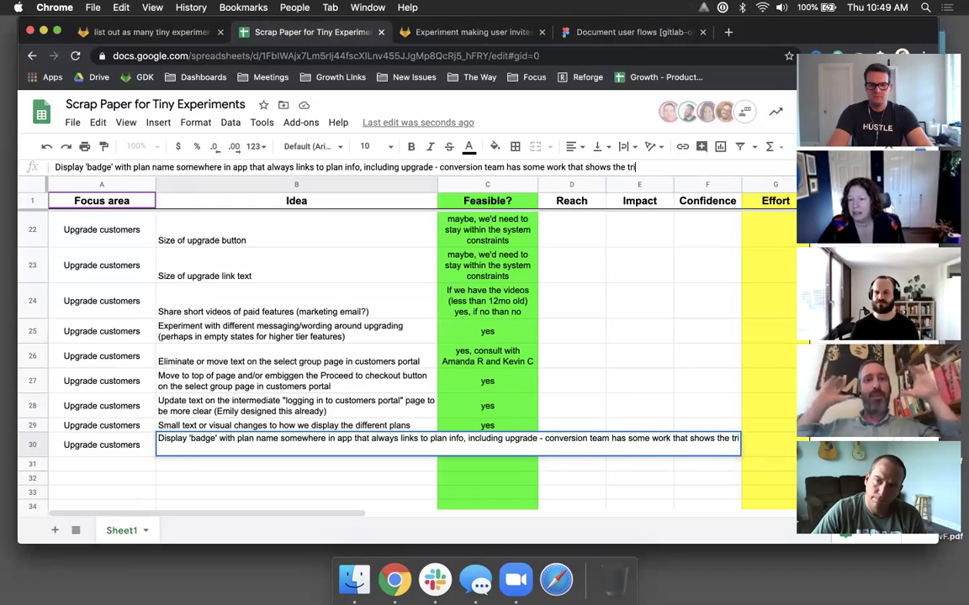
key(BackSpace)
key(BackSpace)
key(BackSpace)
key(BackSpace)
key(BackSpace)
key(BackSpace)
key(BackSpace)
text(users)
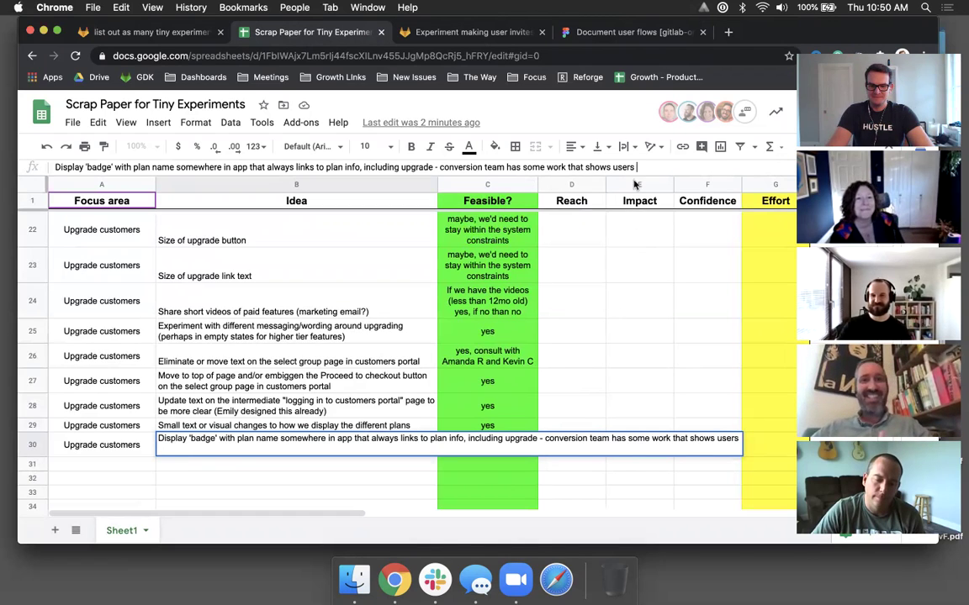
text(what)
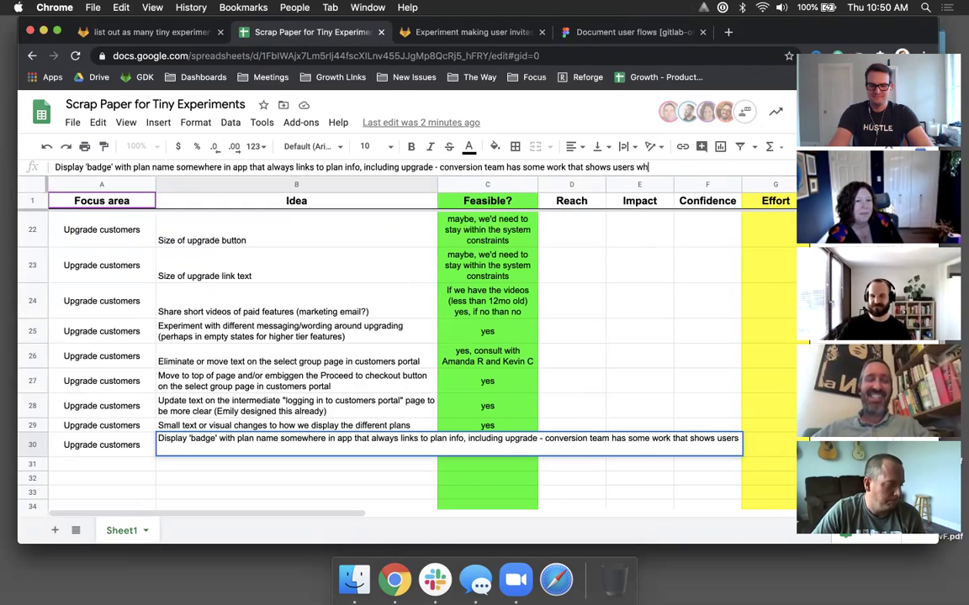
key(BackSpace)
key(BackSpace)
key(BackSpace)
key(BackSpace)
text(they )
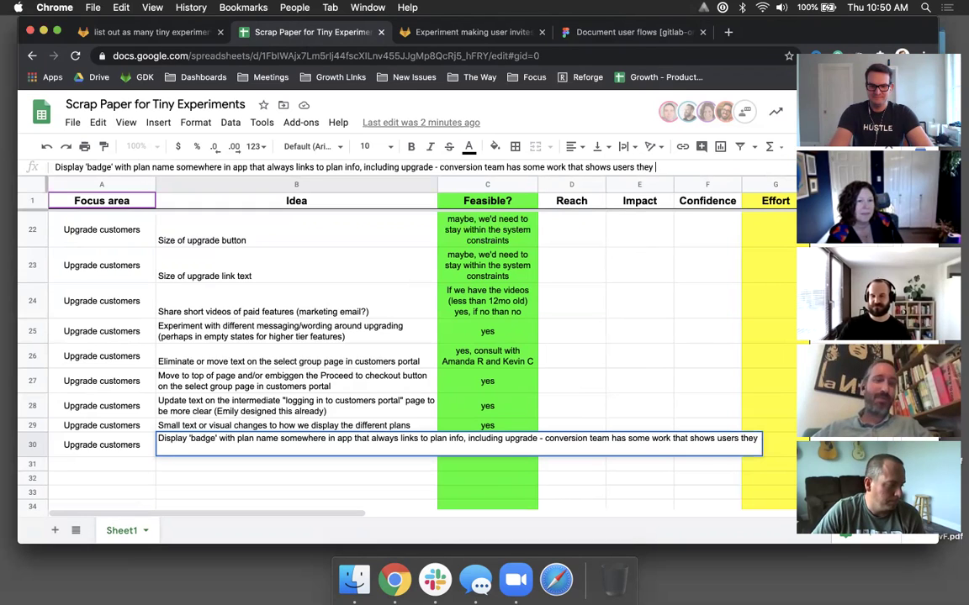
text(are on trail)
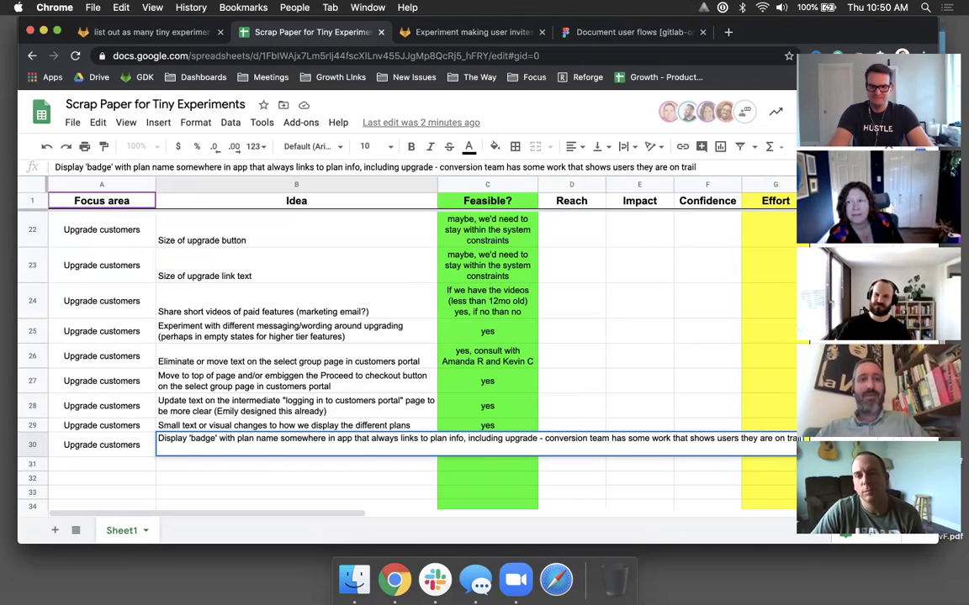
key(Return)
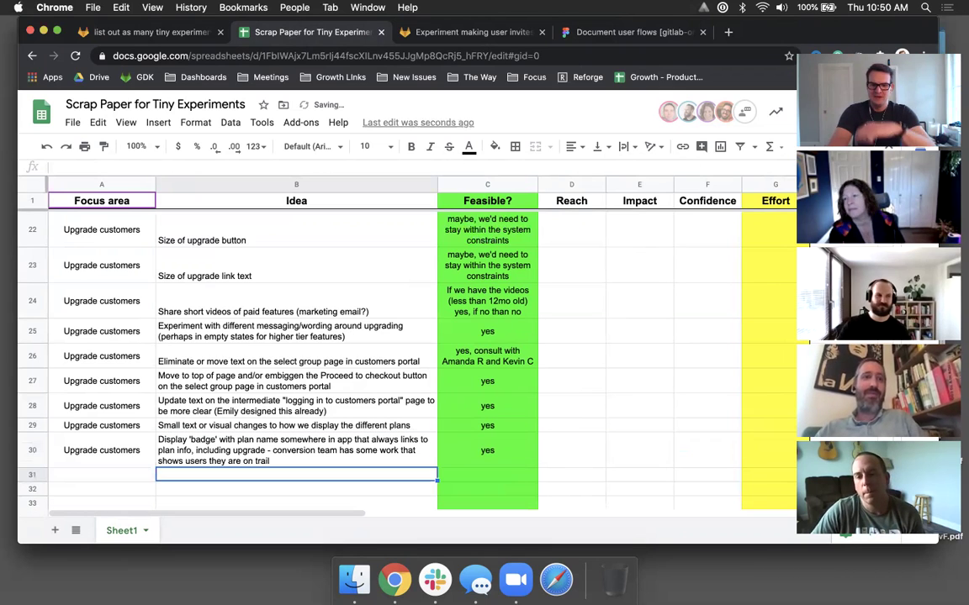
- Review the feasibility answers recorded for the Invite Members ideas, starting from the first row
scroll(643, 336, up, 5)
scroll(643, 337, up, 10)
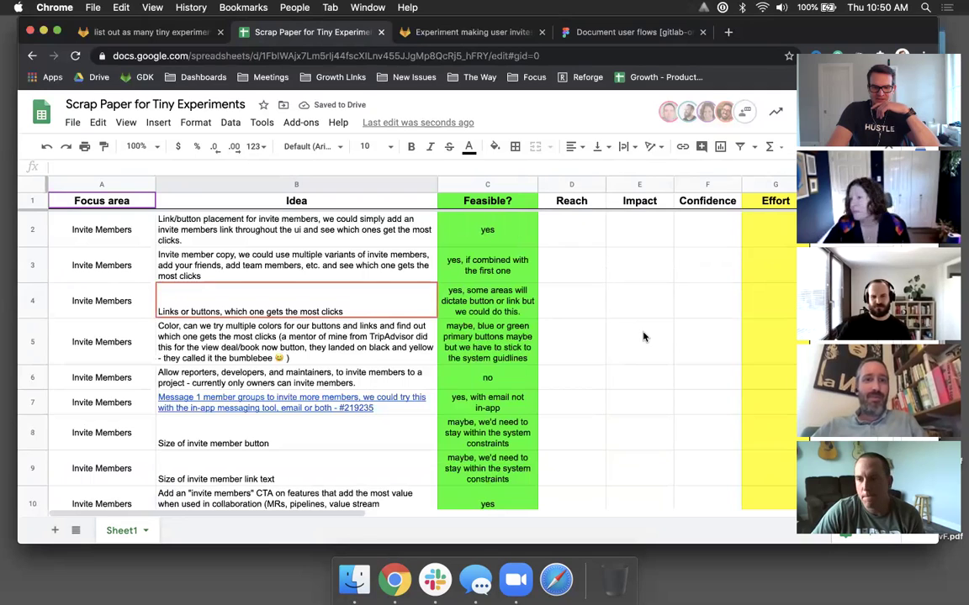
scroll(521, 277, down, 2)
scroll(521, 277, down, 5)
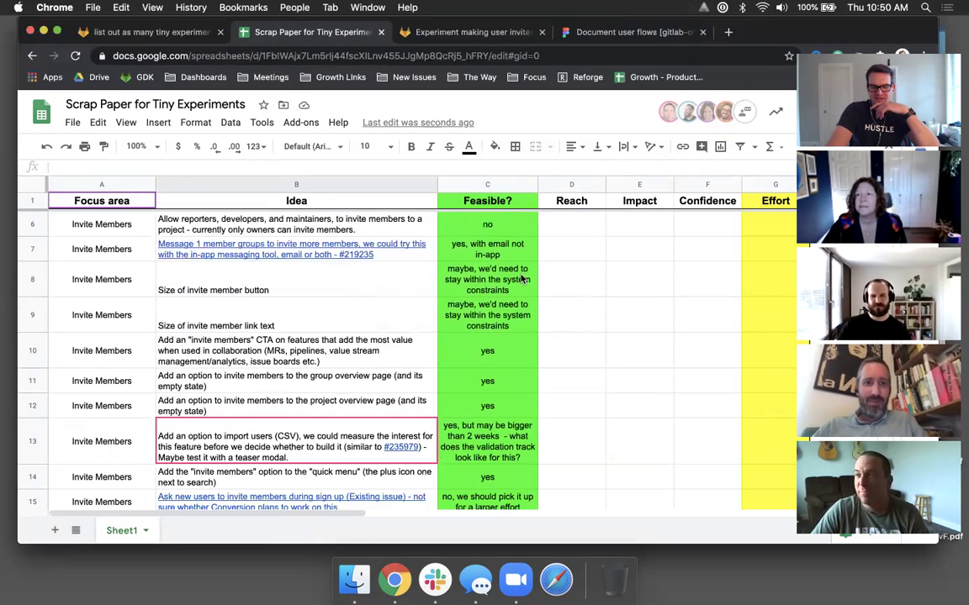